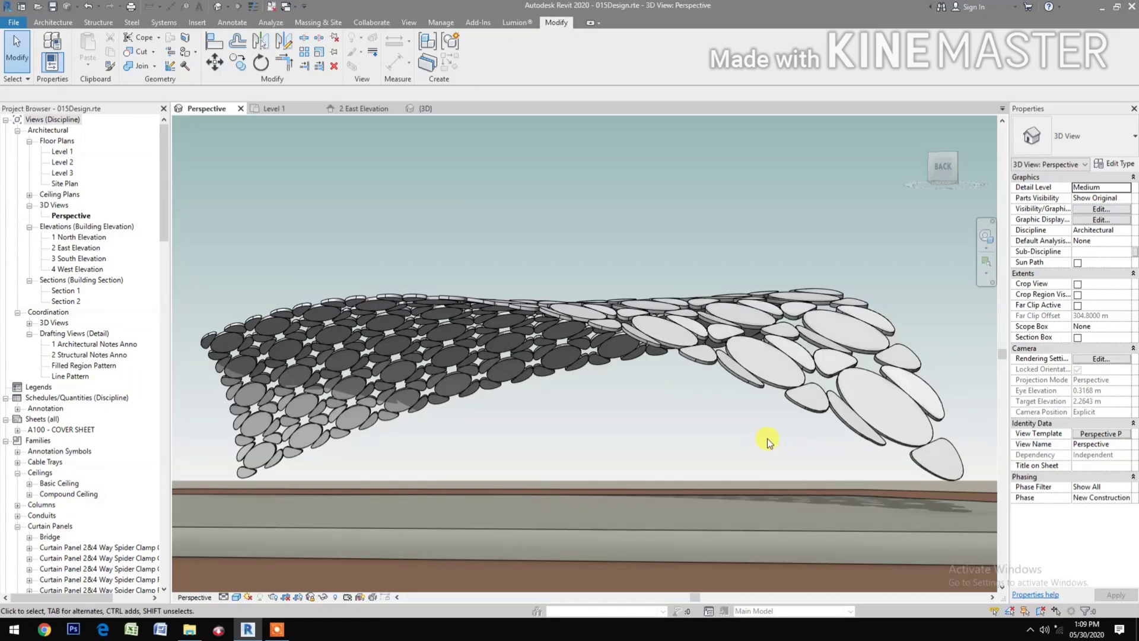
# Create a new family from the Metric Generic Model Pattern Based.rft template in the English template folder
pyautogui.click(14, 22)
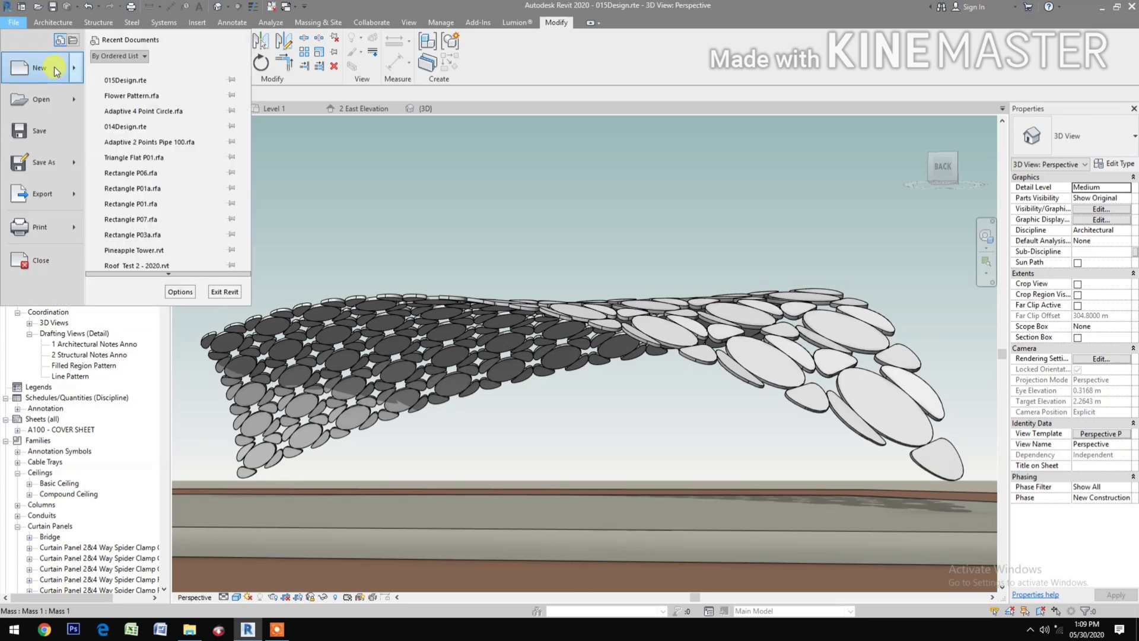
pyautogui.moveTo(57, 70)
pyautogui.click(190, 111)
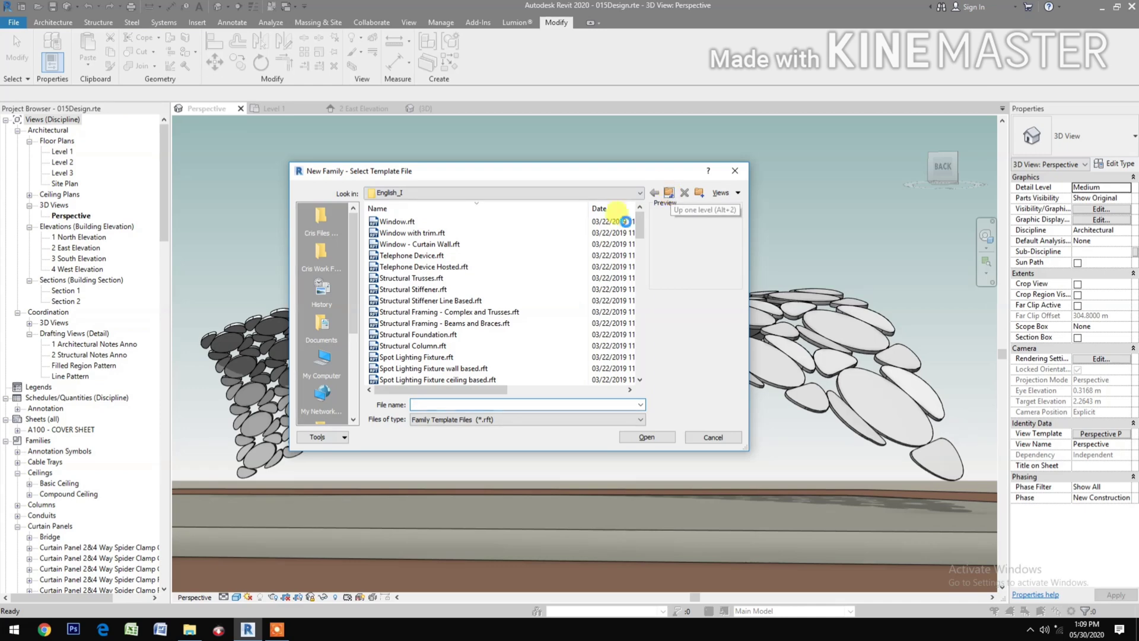
pyautogui.click(669, 194)
pyautogui.doubleClick(391, 346)
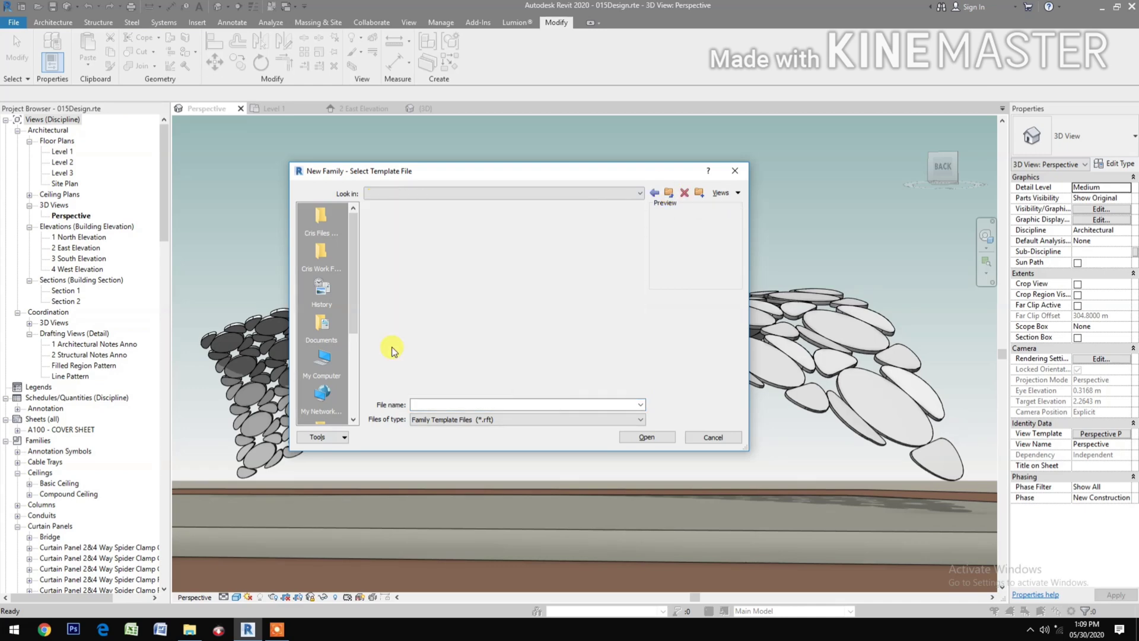
pyautogui.scroll(-10, 392, 350)
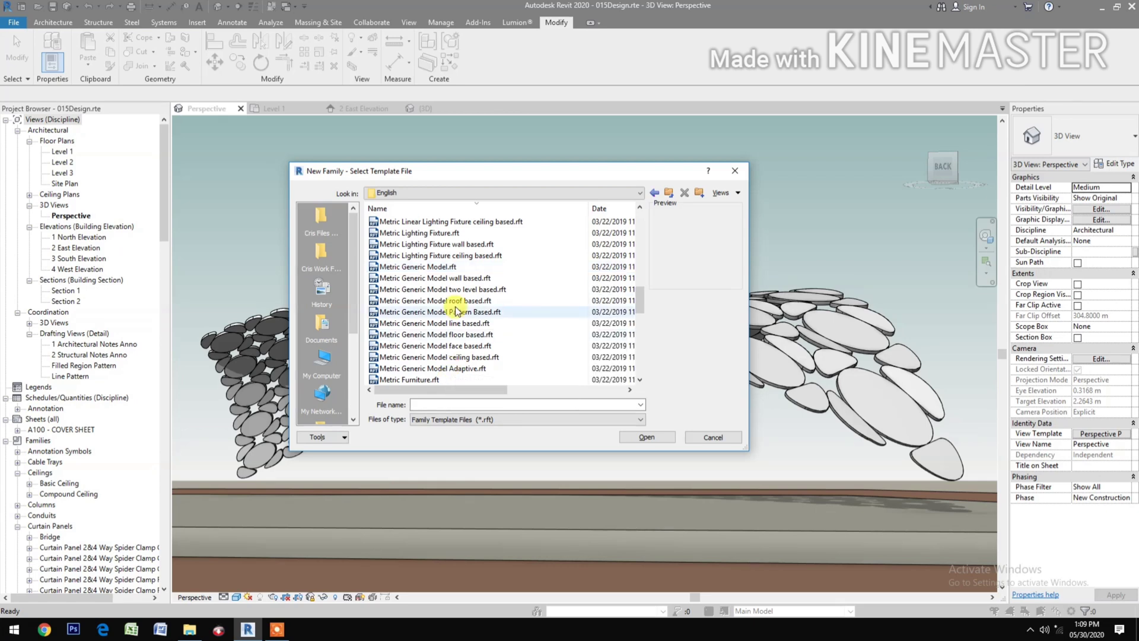
pyautogui.scroll(-1, 455, 344)
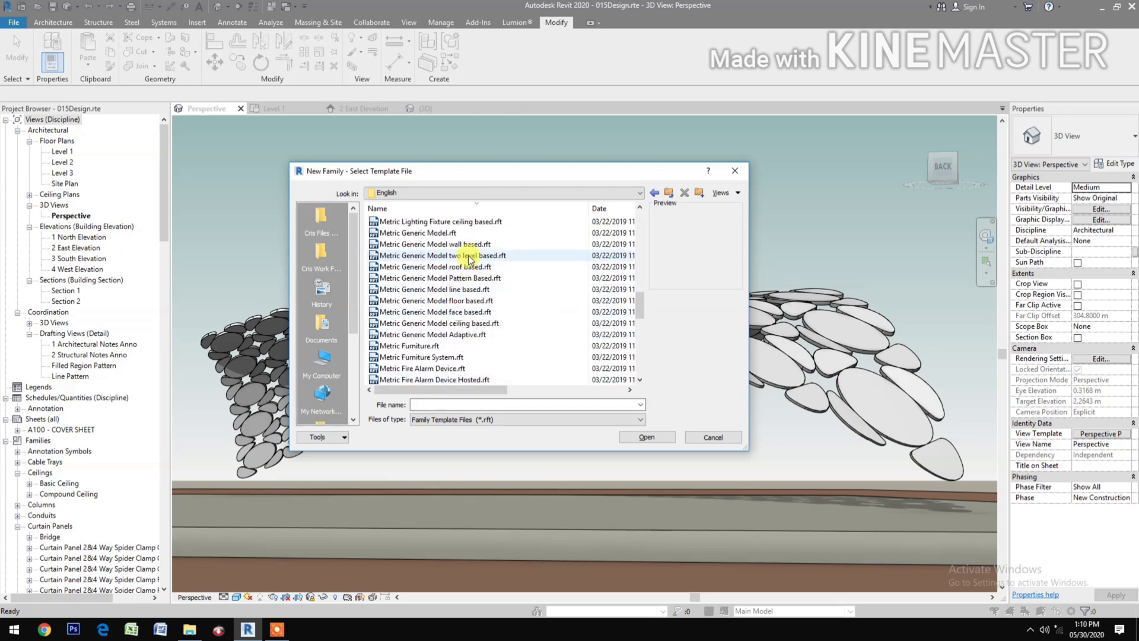
pyautogui.click(469, 278)
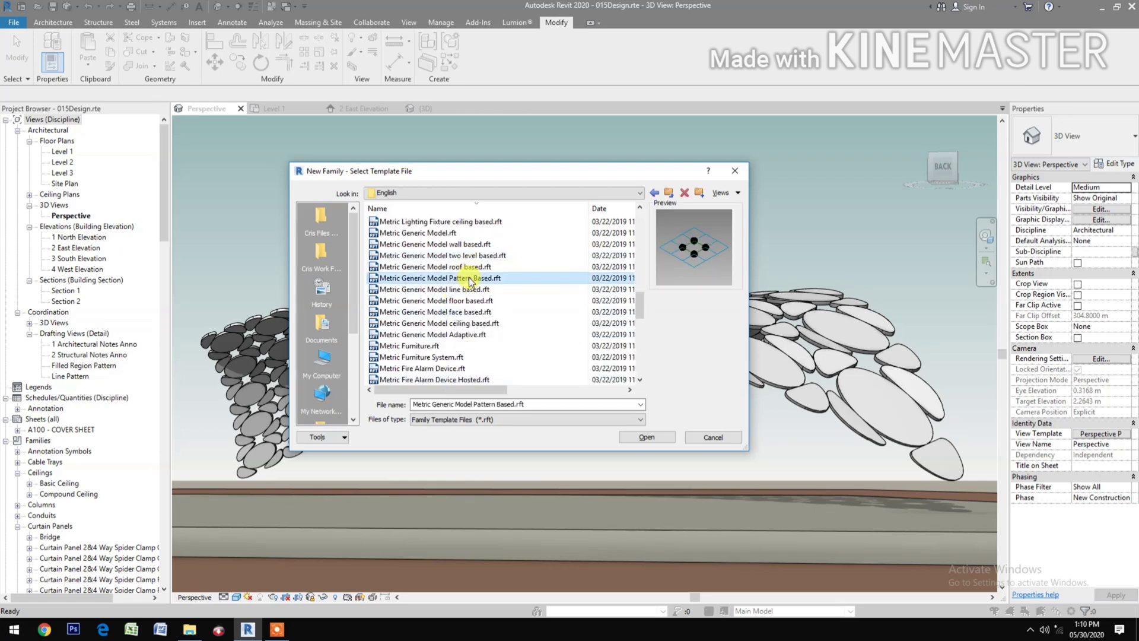
pyautogui.click(636, 437)
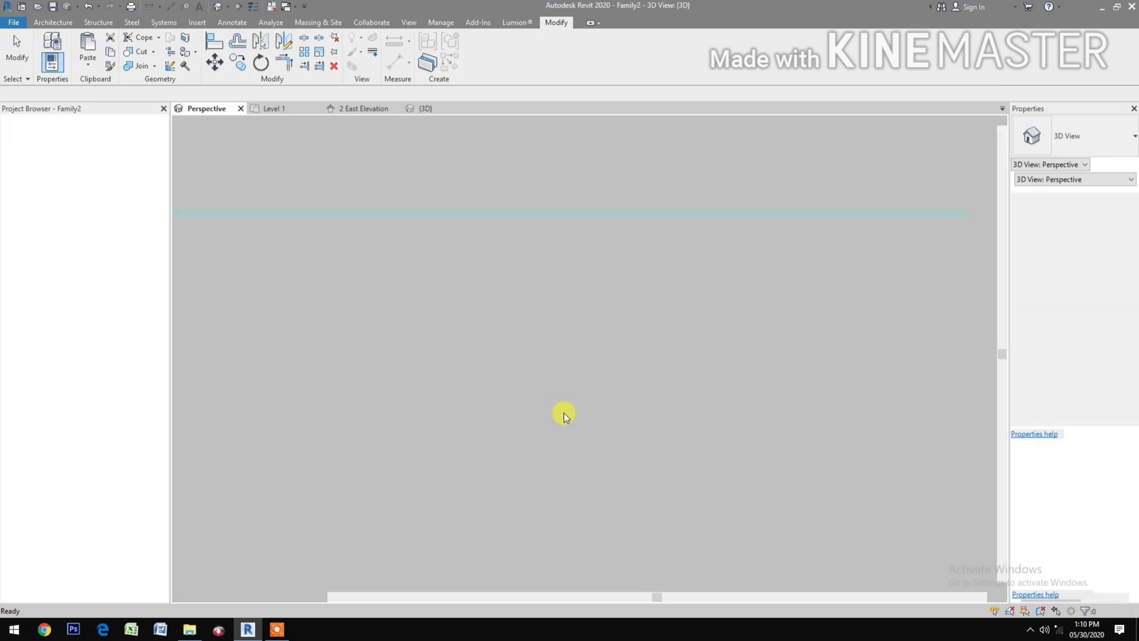
# Set the family's length units to meters with rounding to 2 decimal places
pyautogui.press('u')
pyautogui.press('n')
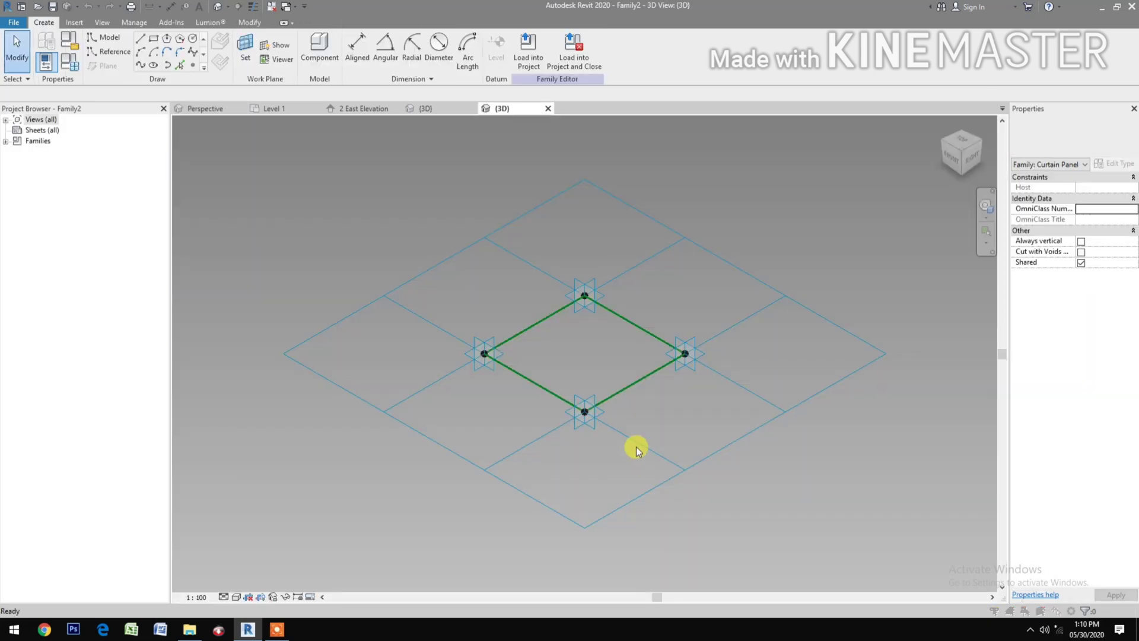
pyautogui.click(613, 227)
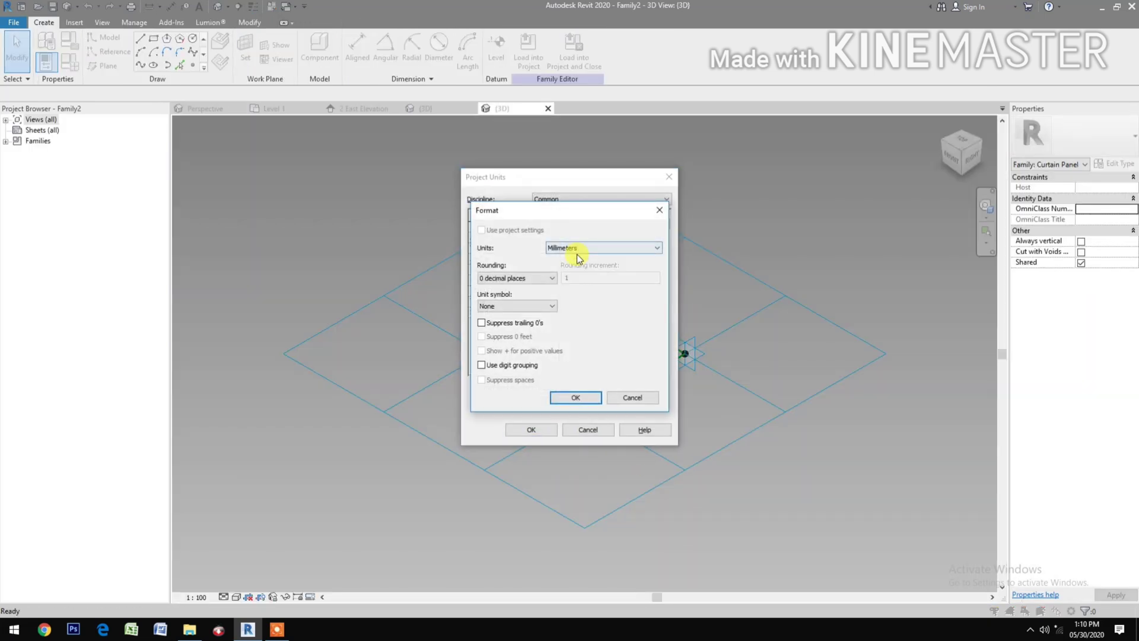
pyautogui.click(580, 249)
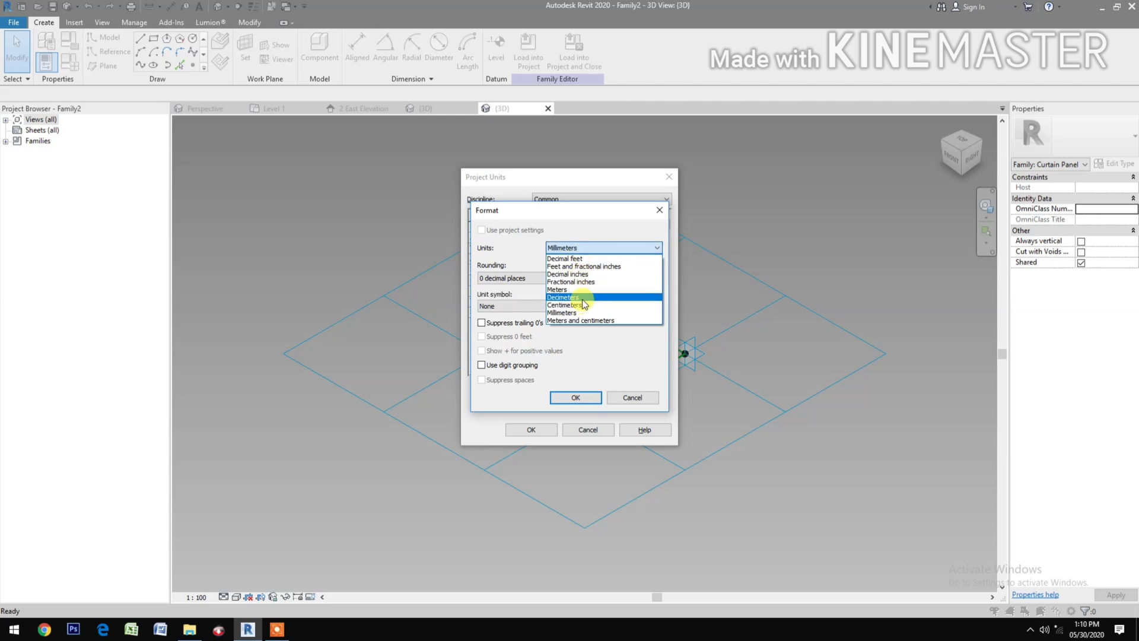
pyautogui.click(582, 290)
pyautogui.click(528, 278)
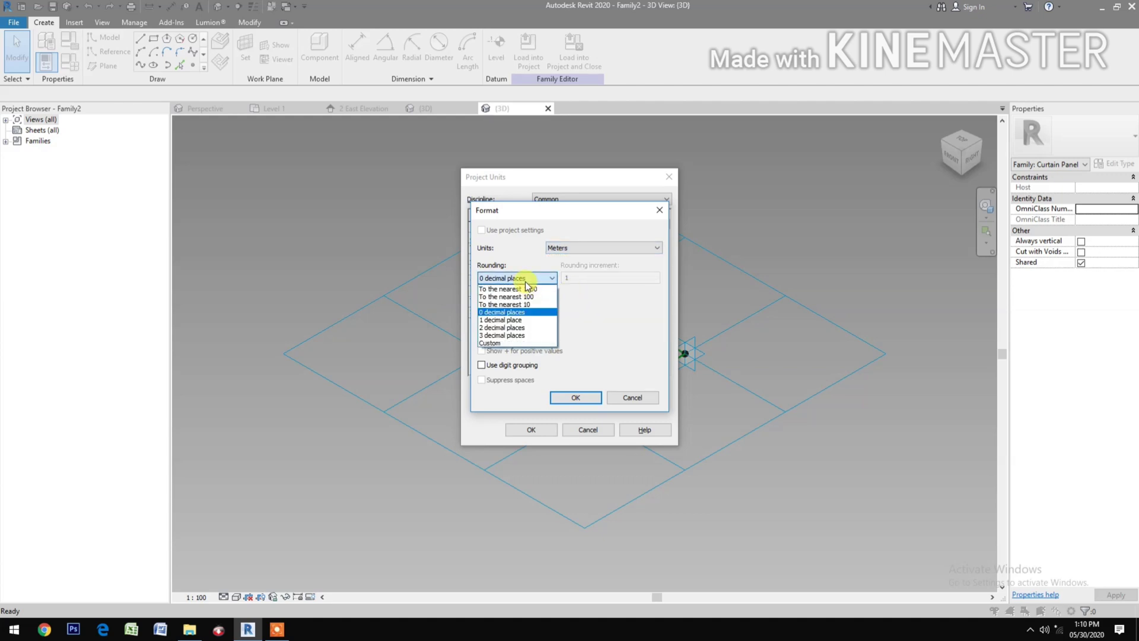
pyautogui.click(528, 327)
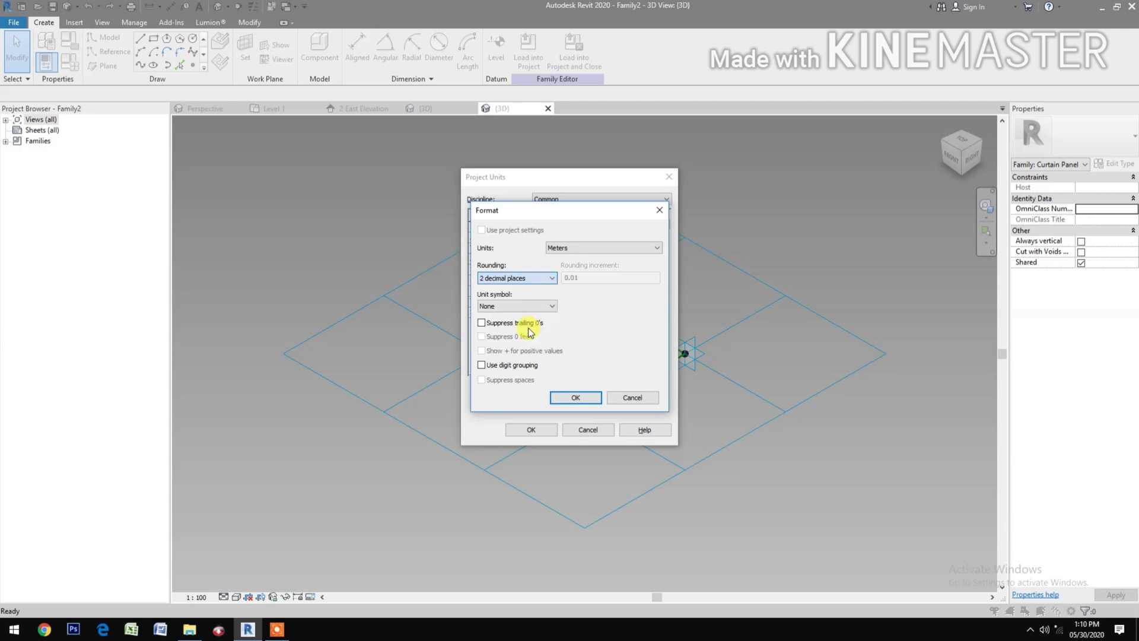
pyautogui.click(575, 398)
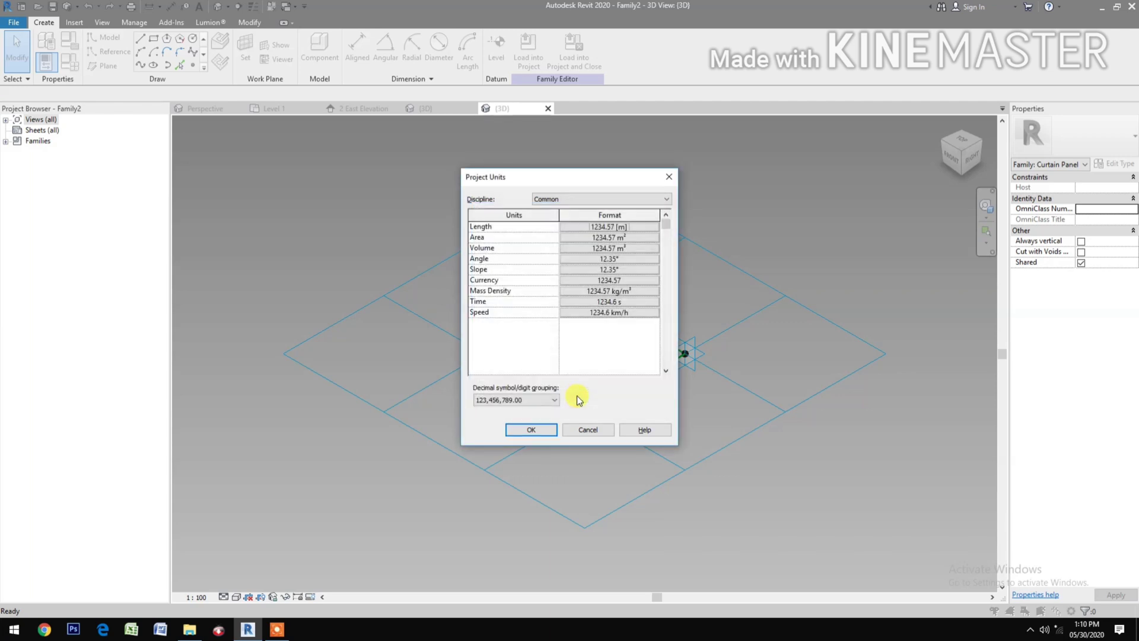
pyautogui.click(523, 428)
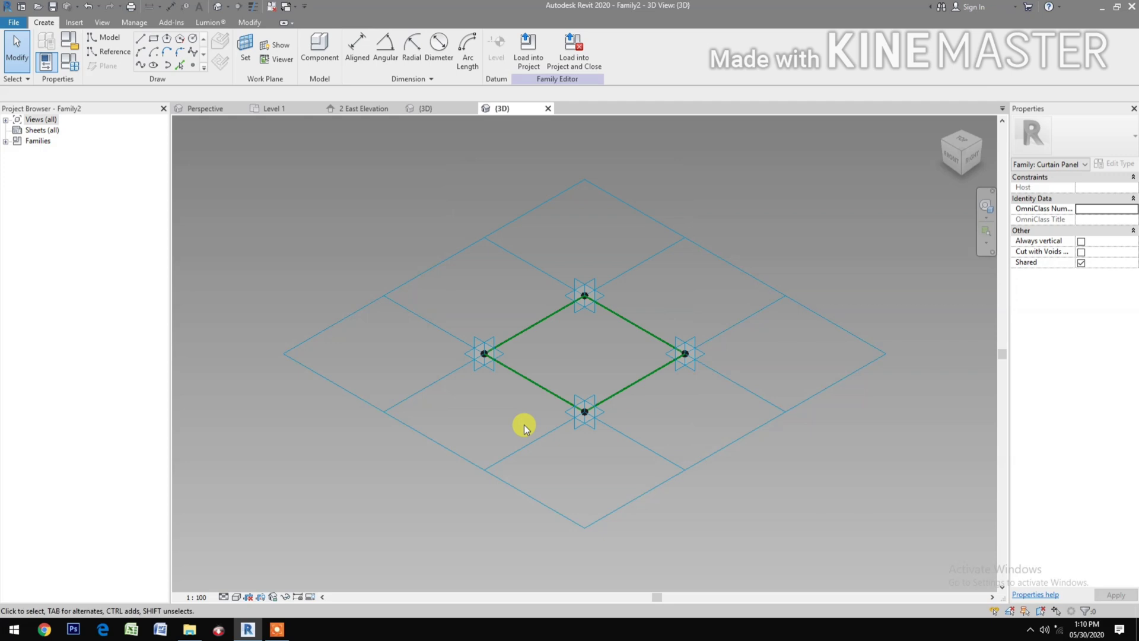
# Set the tile pattern grid's horizontal and vertical spacing to 1 m
pyautogui.click(685, 469)
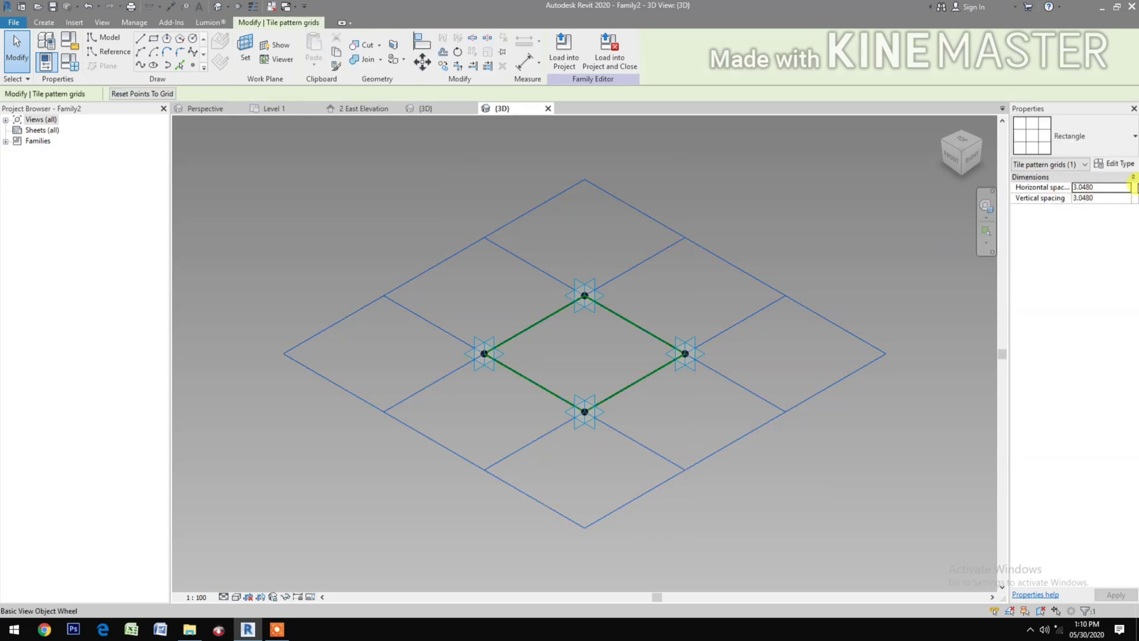
pyautogui.doubleClick(1102, 187)
pyautogui.write('1')
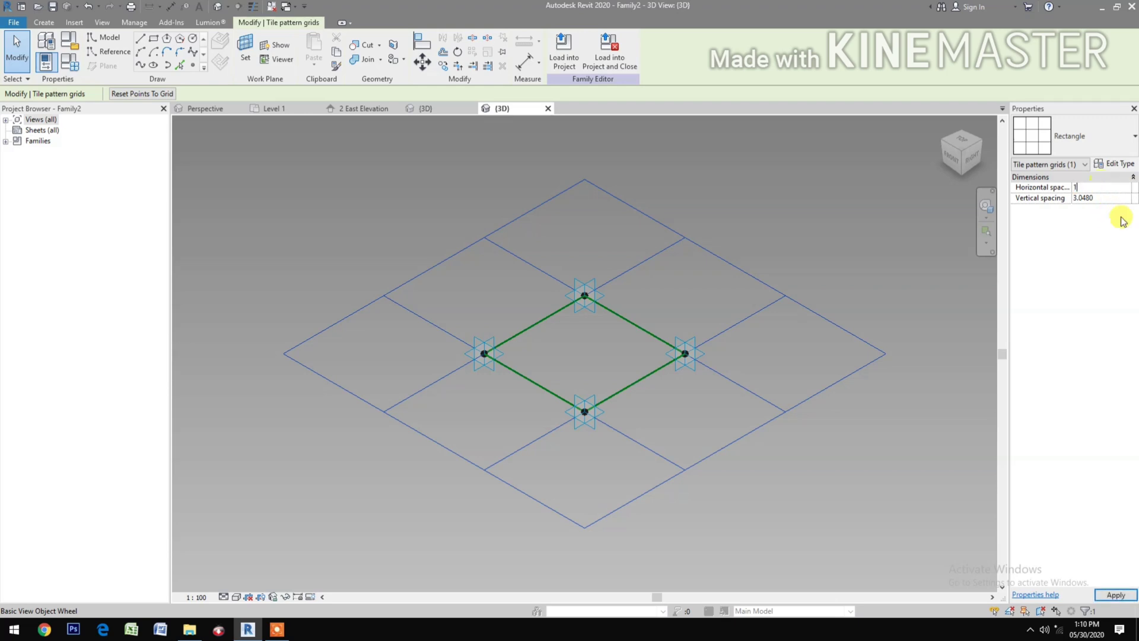
pyautogui.doubleClick(1108, 202)
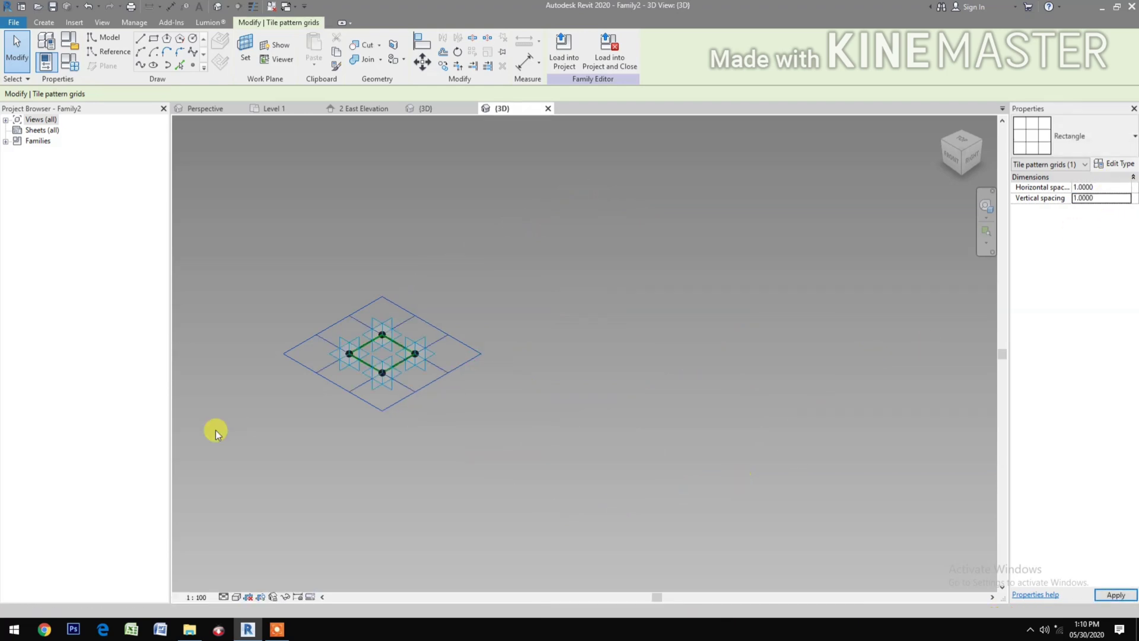
pyautogui.scroll(2, 402, 427)
pyautogui.scroll(1, 402, 427)
pyautogui.press('z')
pyautogui.press('f')
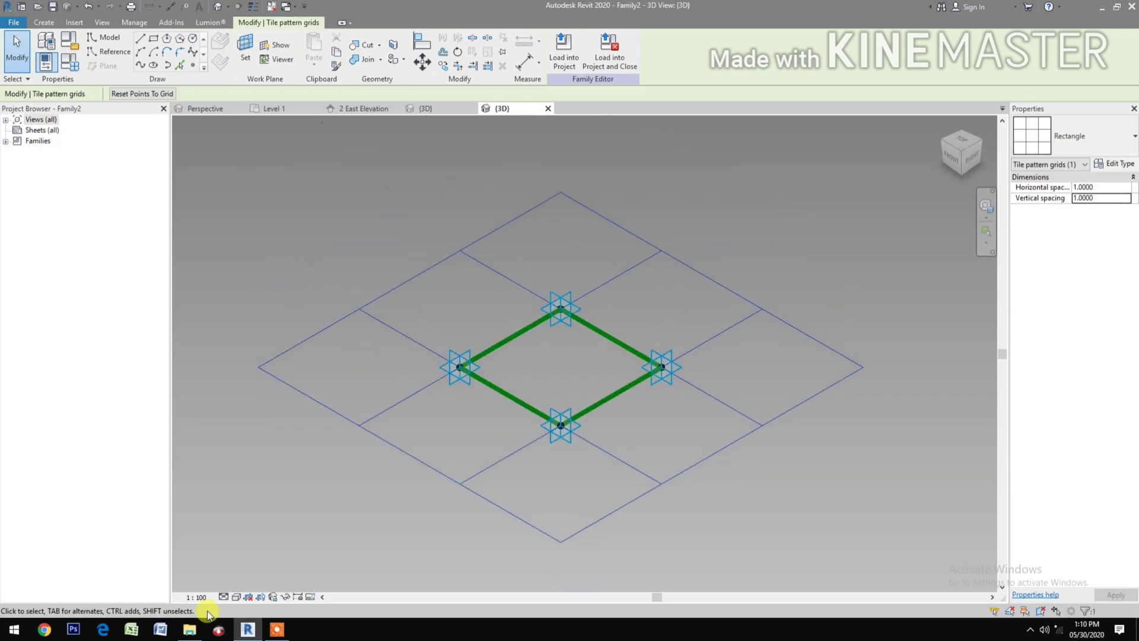
# Set the 3D view's scale to 1:10 and clear the grid selection
pyautogui.click(194, 596)
pyautogui.click(214, 463)
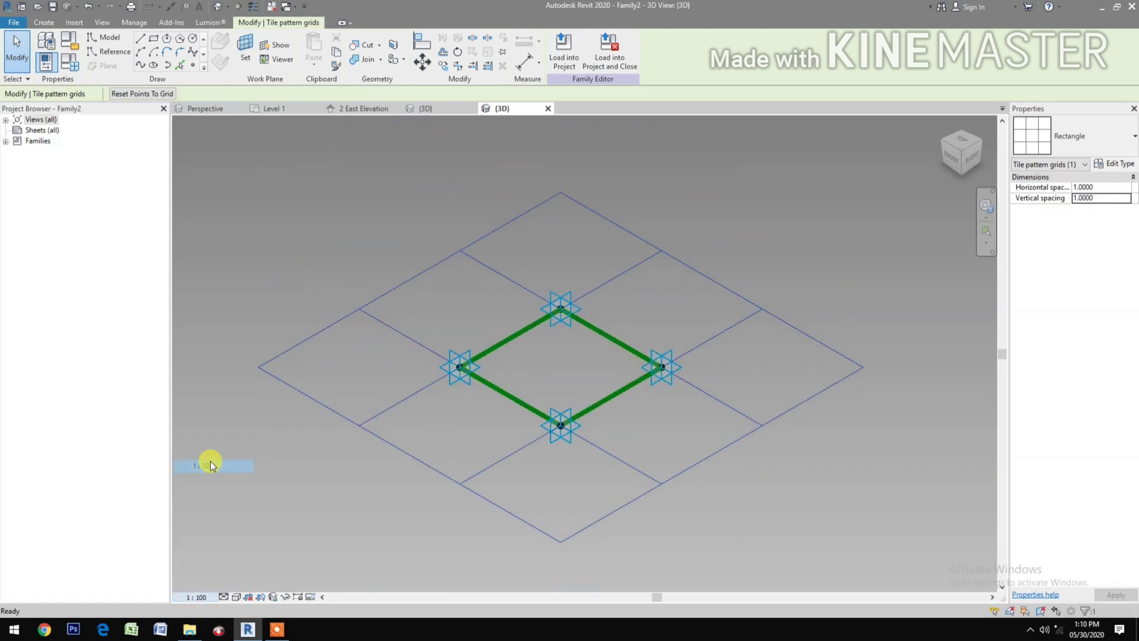
pyautogui.press('Escape')
pyautogui.scroll(5, 567, 350)
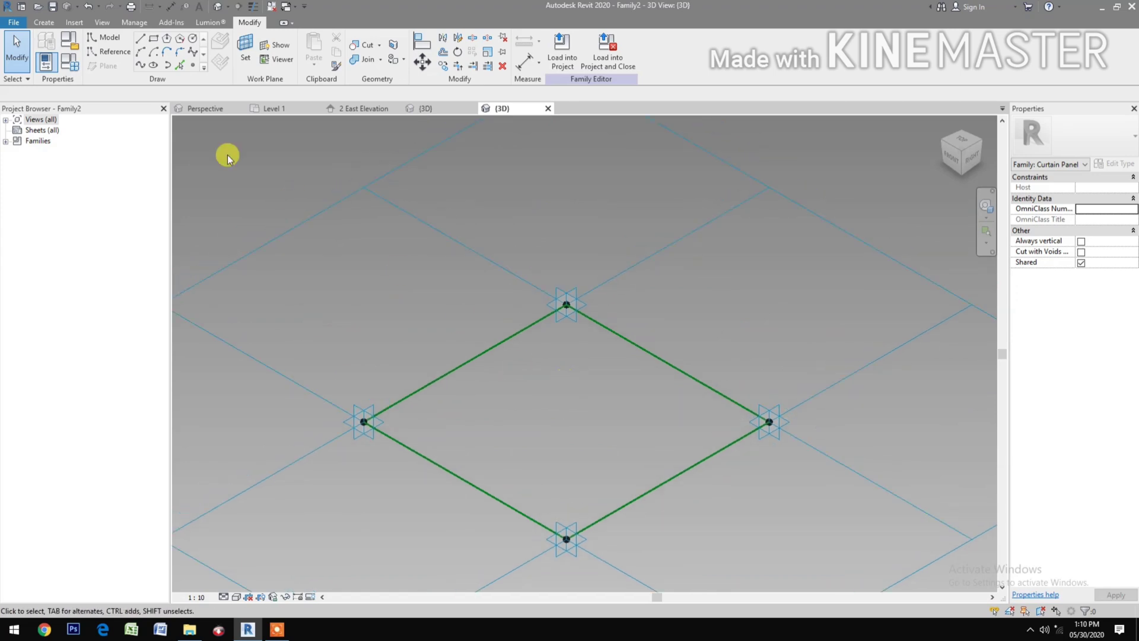
# Place a reference point at adaptive point 1, drawn on that point's horizontal work plane
pyautogui.click(193, 67)
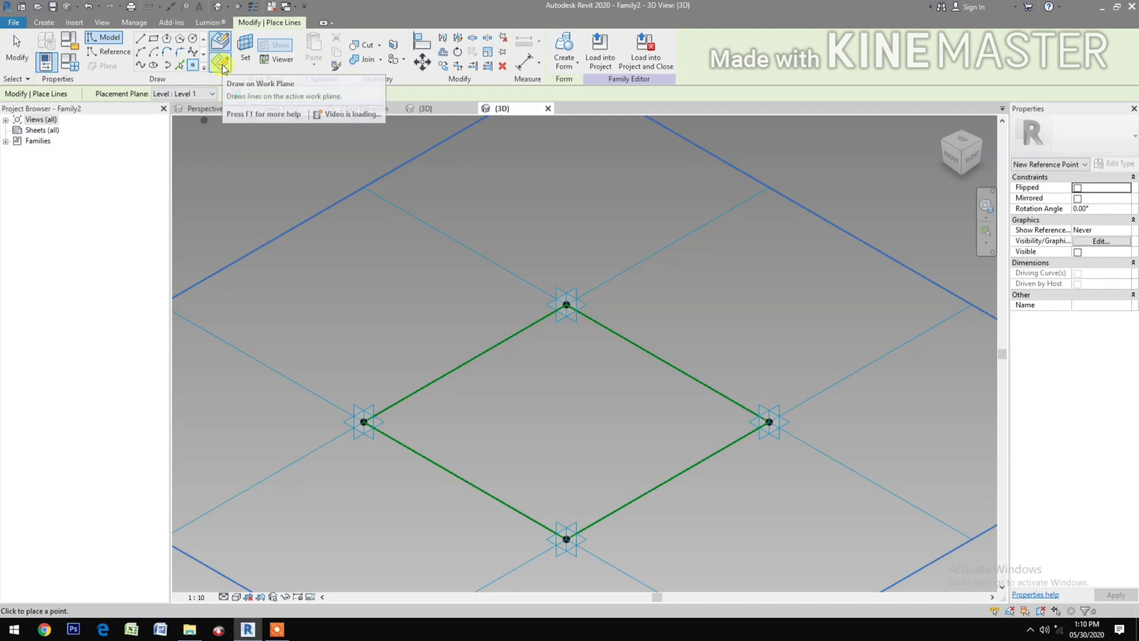
pyautogui.click(222, 64)
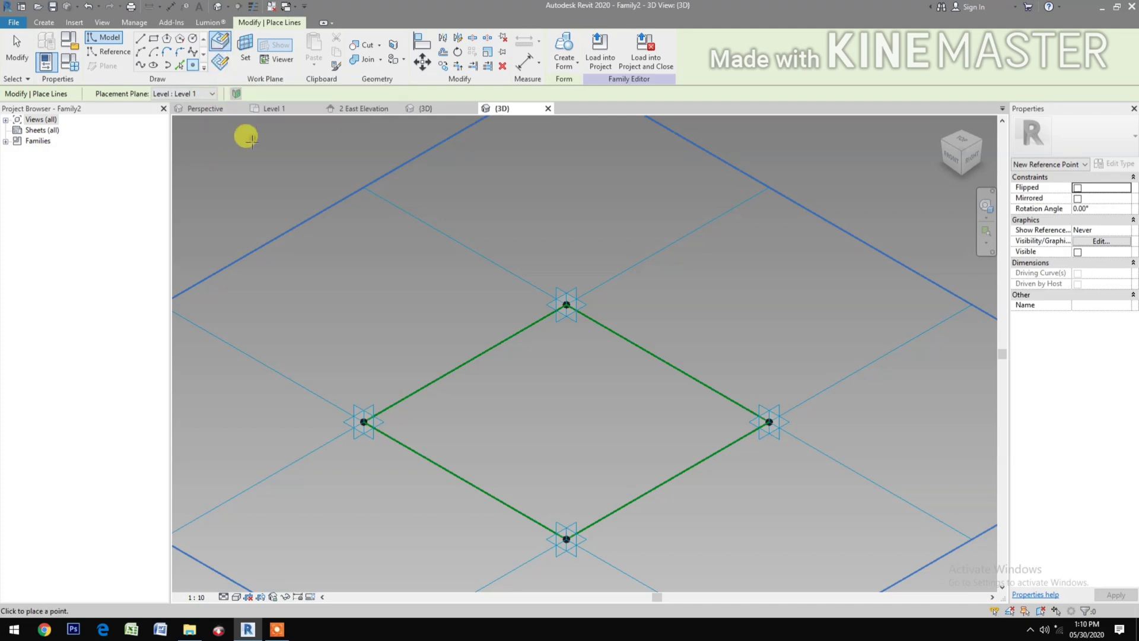
pyautogui.click(246, 53)
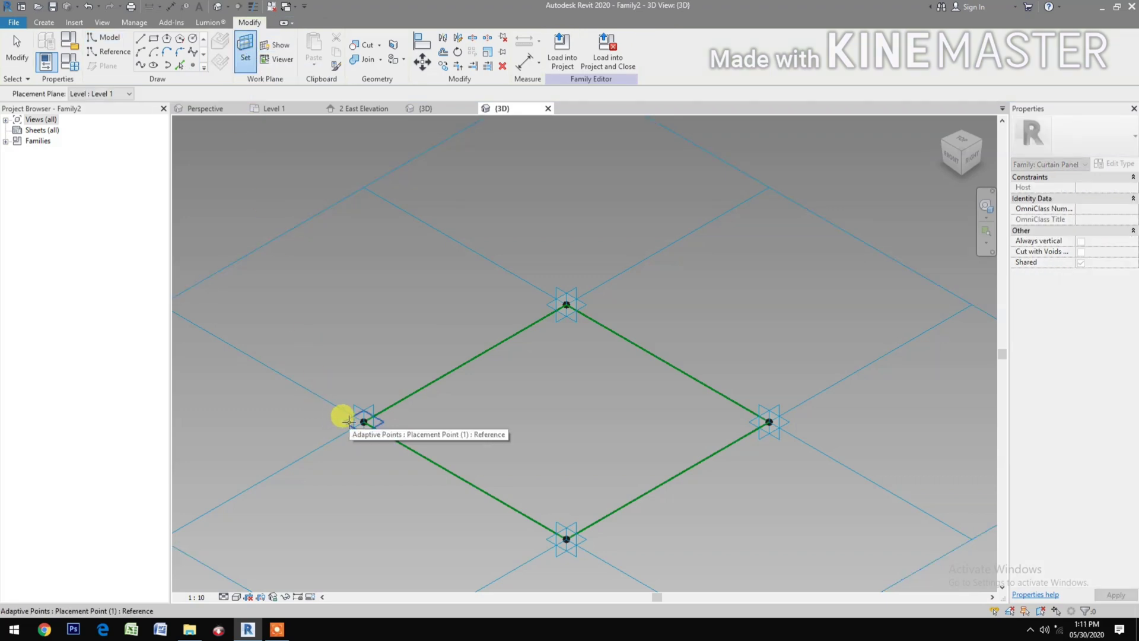
pyautogui.click(350, 421)
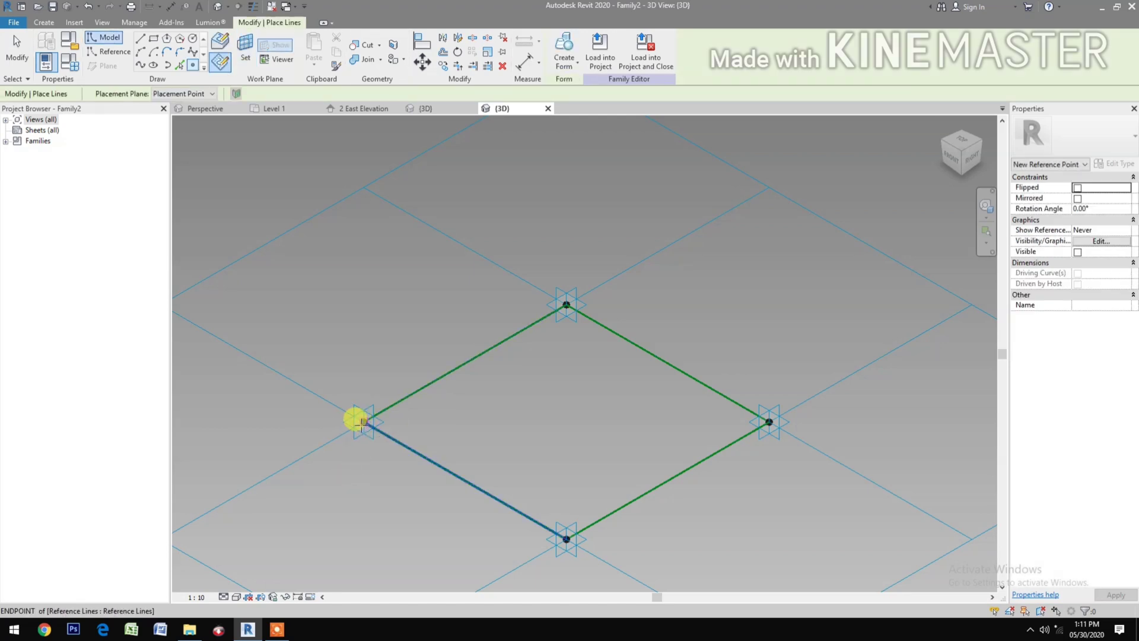
pyautogui.click(359, 421)
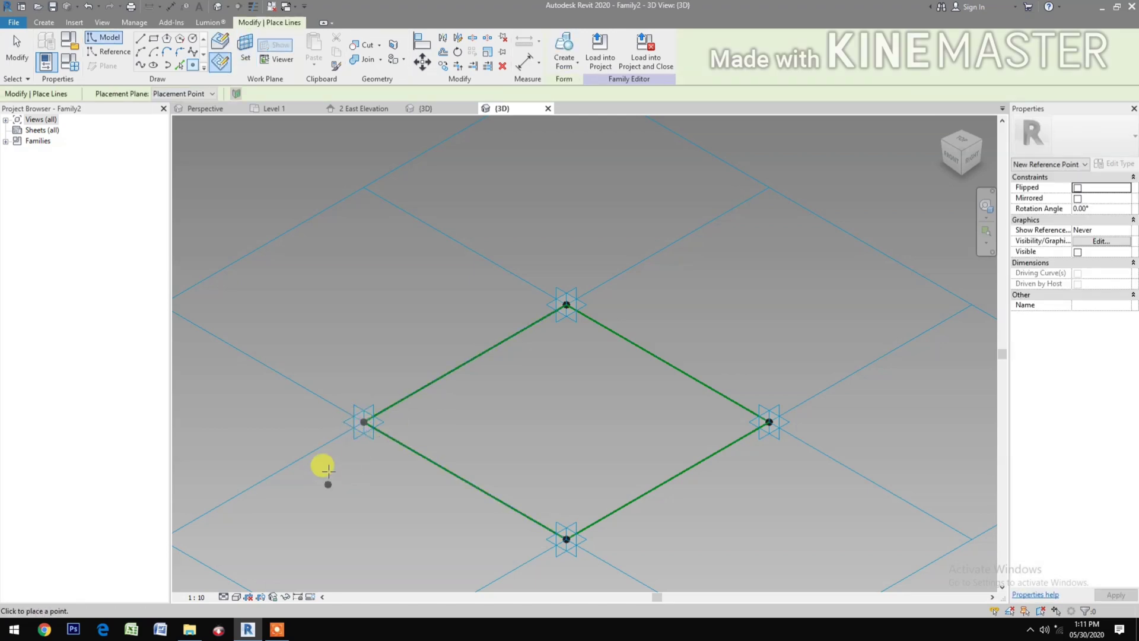
pyautogui.click(315, 238)
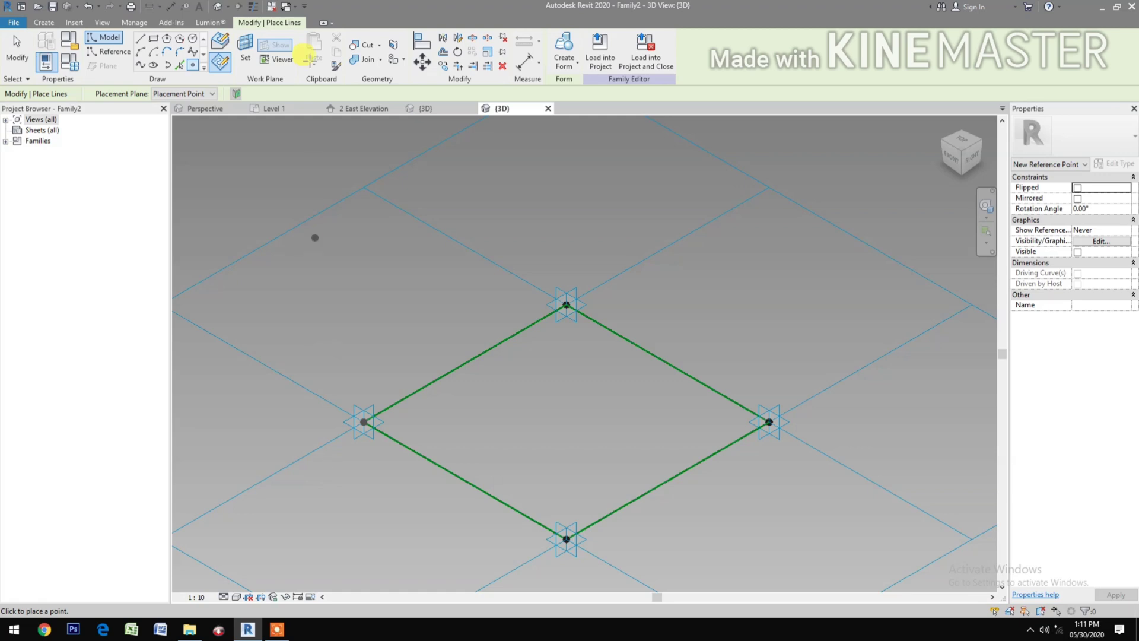
# Place reference points at adaptive points 4, 3 and 2, each on the horizontal work plane of its adaptive point
pyautogui.click(243, 59)
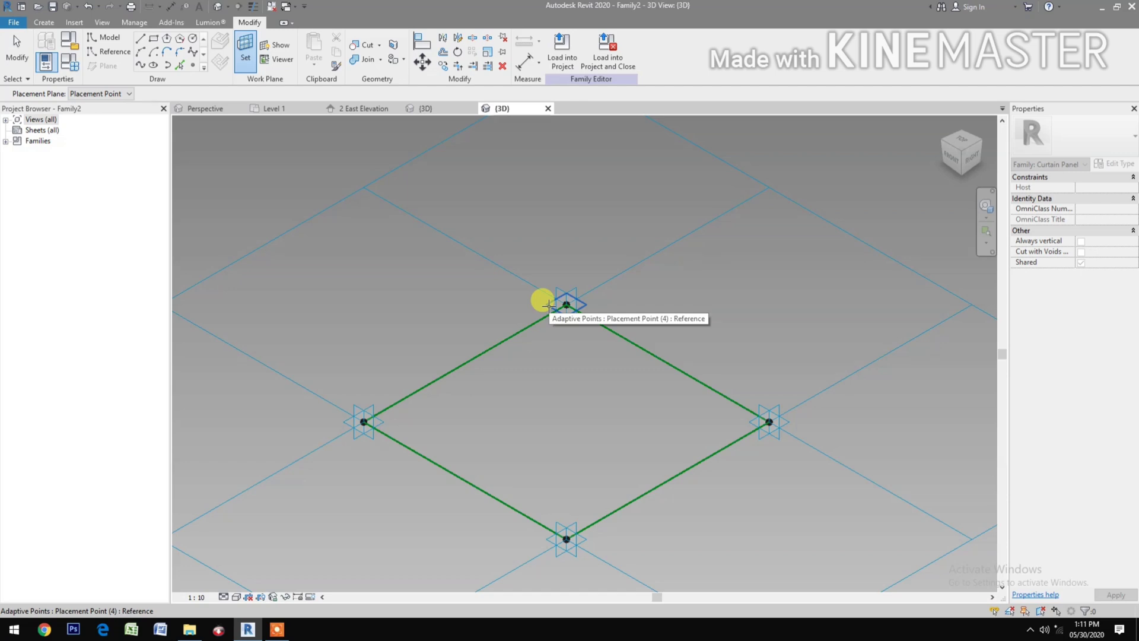
pyautogui.click(550, 305)
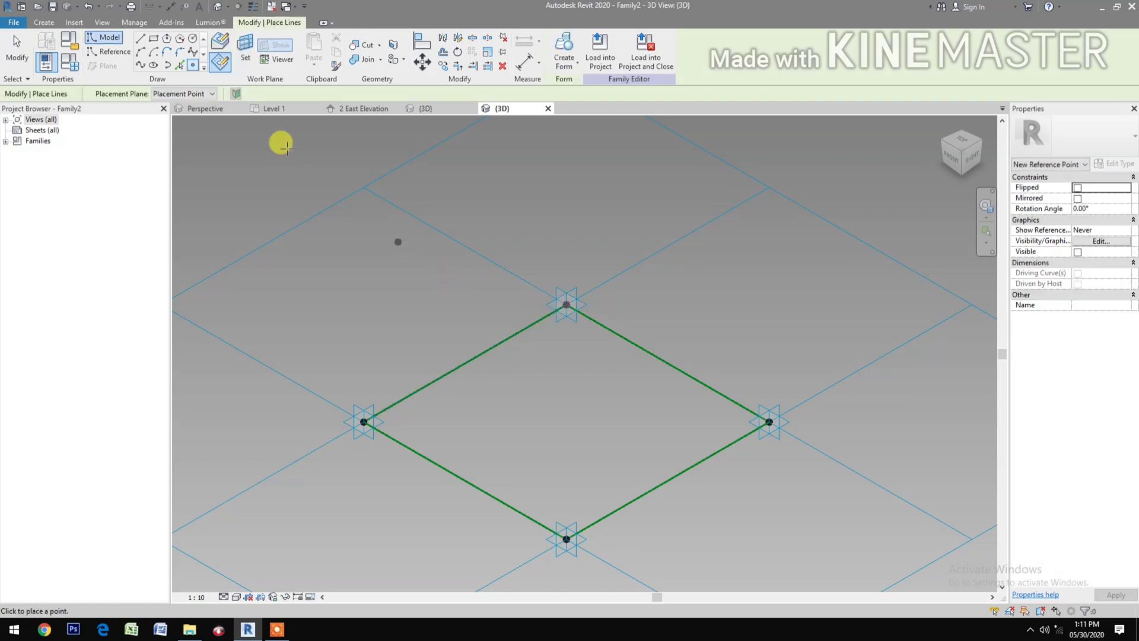
pyautogui.click(246, 60)
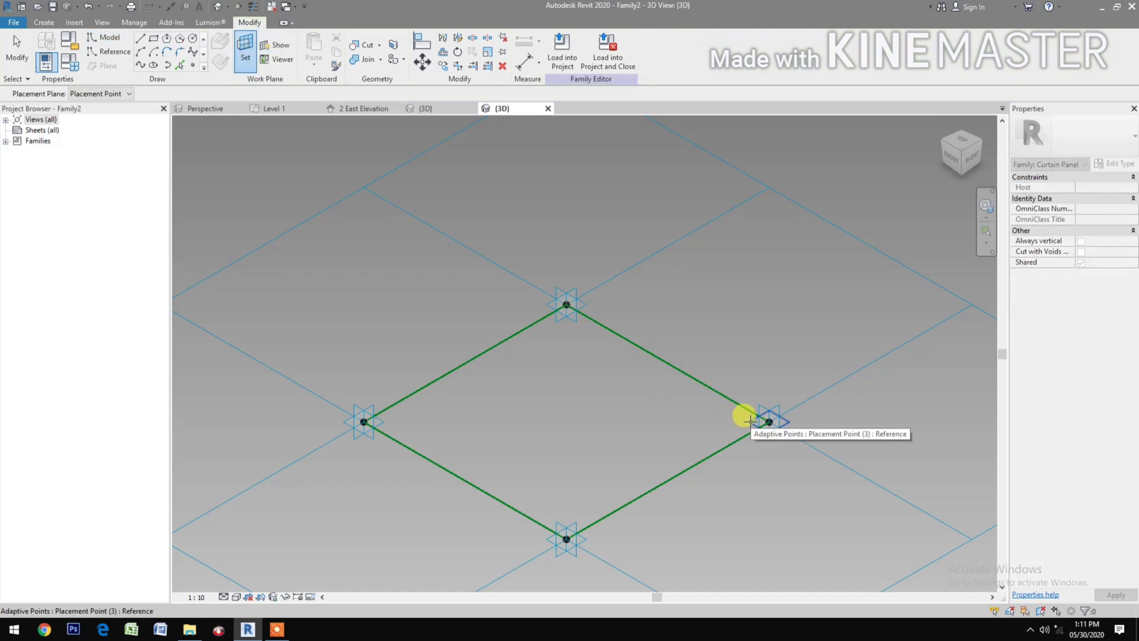
pyautogui.click(752, 420)
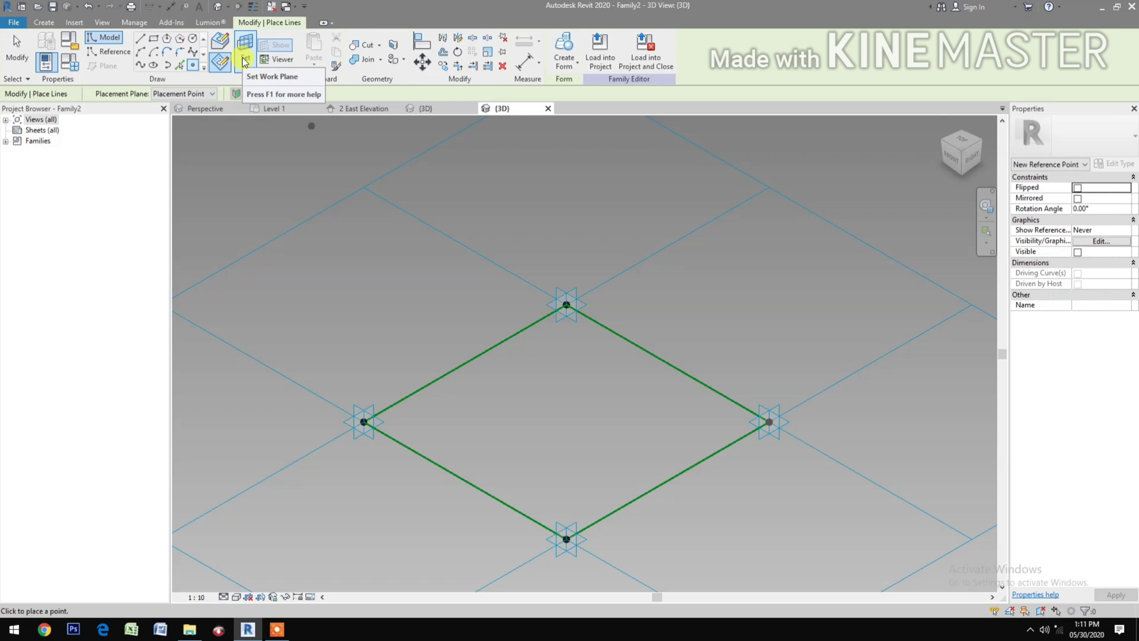
pyautogui.click(245, 60)
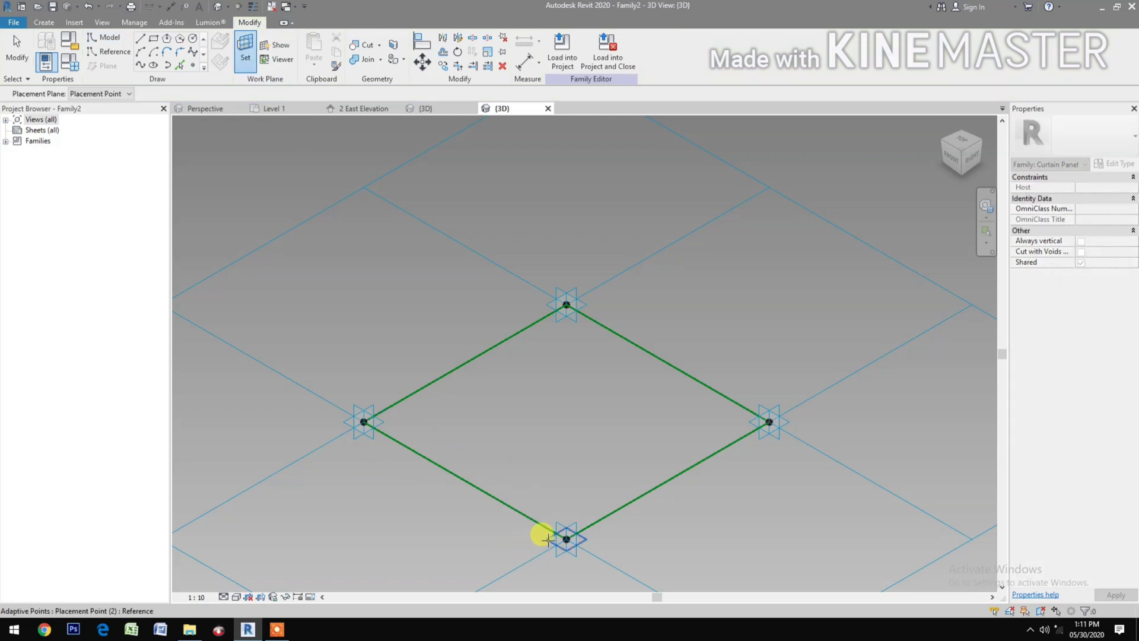
pyautogui.click(548, 538)
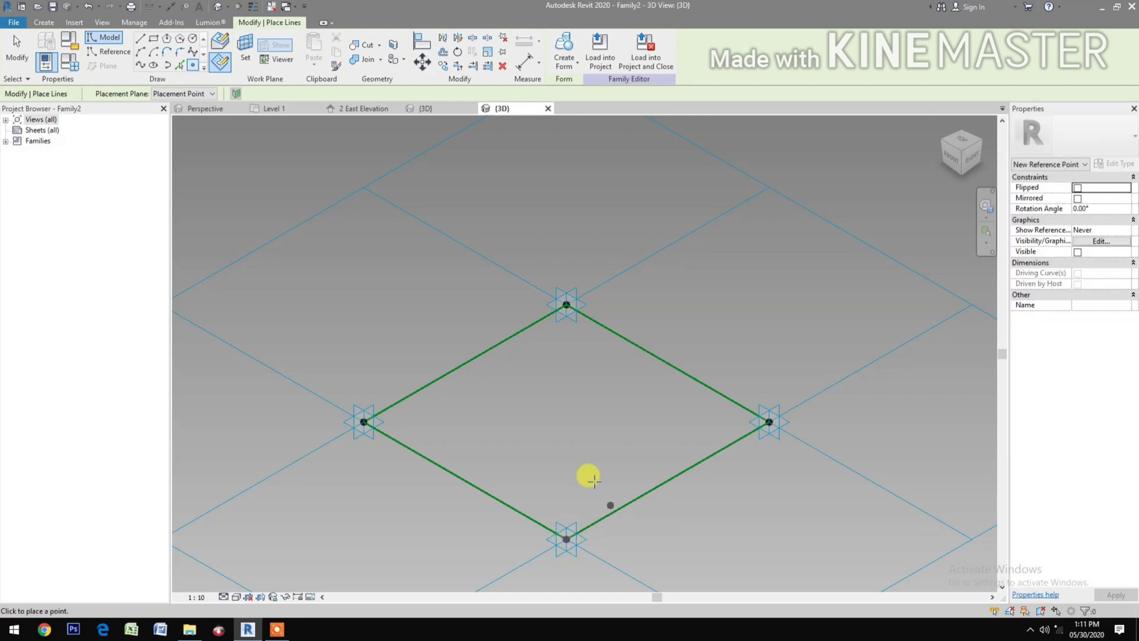
pyautogui.press('Escape')
# Select everything around the base tile and filter the selection down to only the four reference points
pyautogui.moveTo(236, 200); pyautogui.dragTo(832, 565)
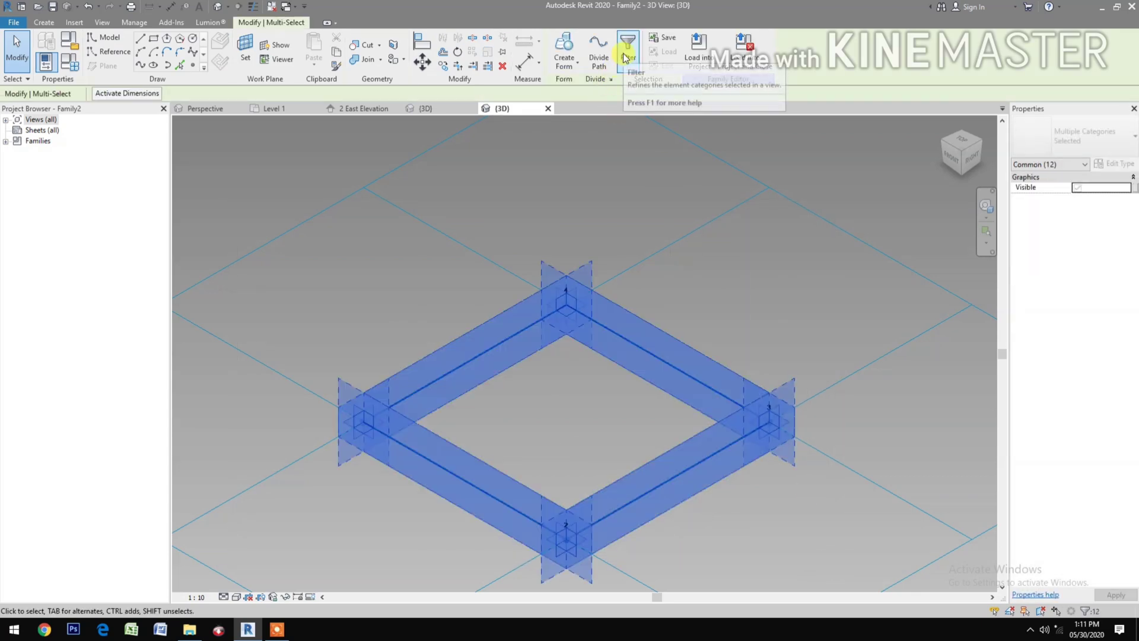
pyautogui.click(626, 54)
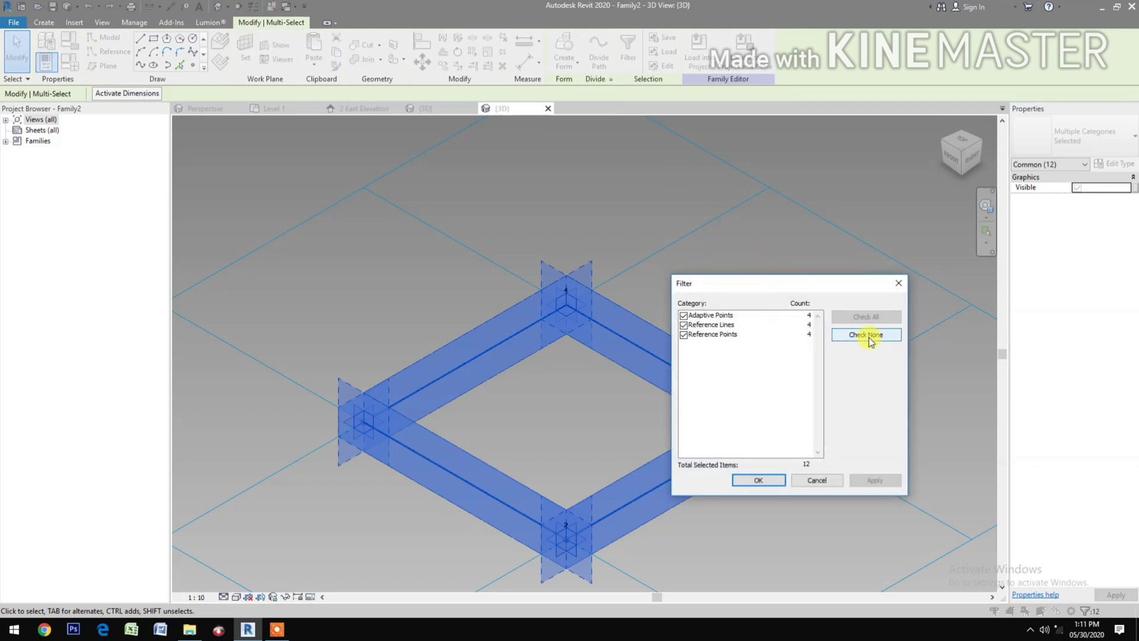
pyautogui.click(868, 338)
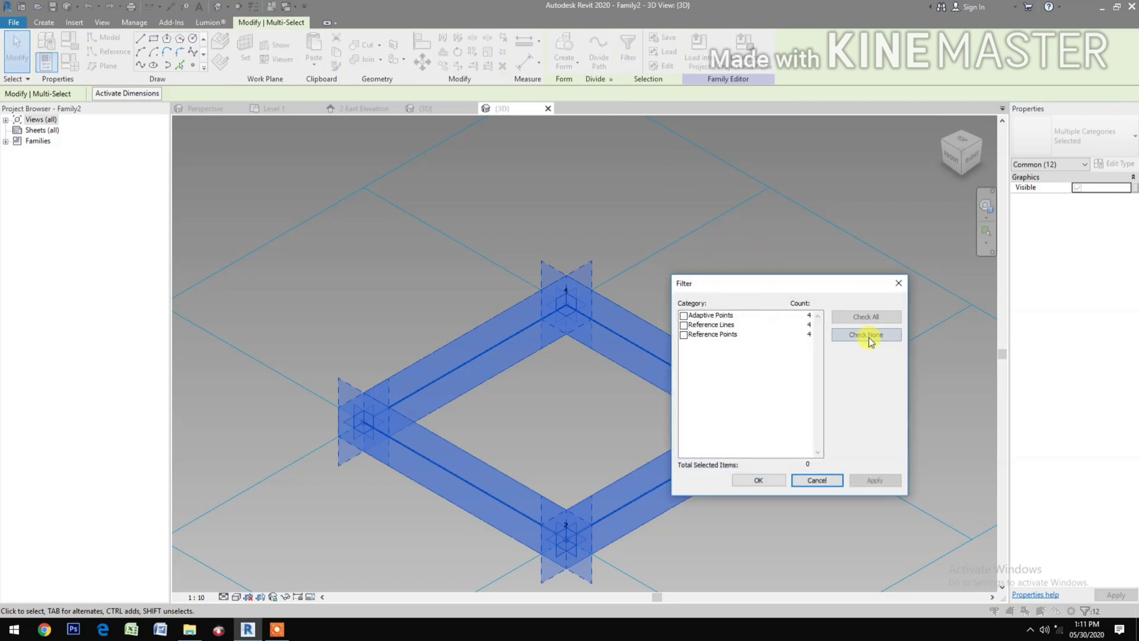
pyautogui.click(684, 335)
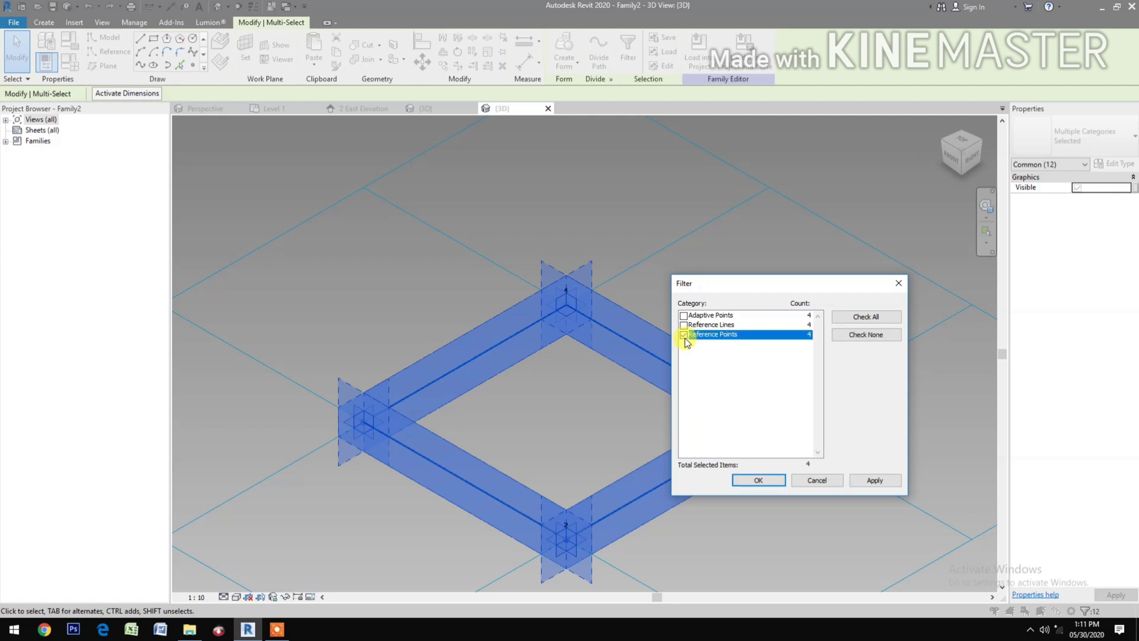
pyautogui.click(873, 482)
pyautogui.click(777, 480)
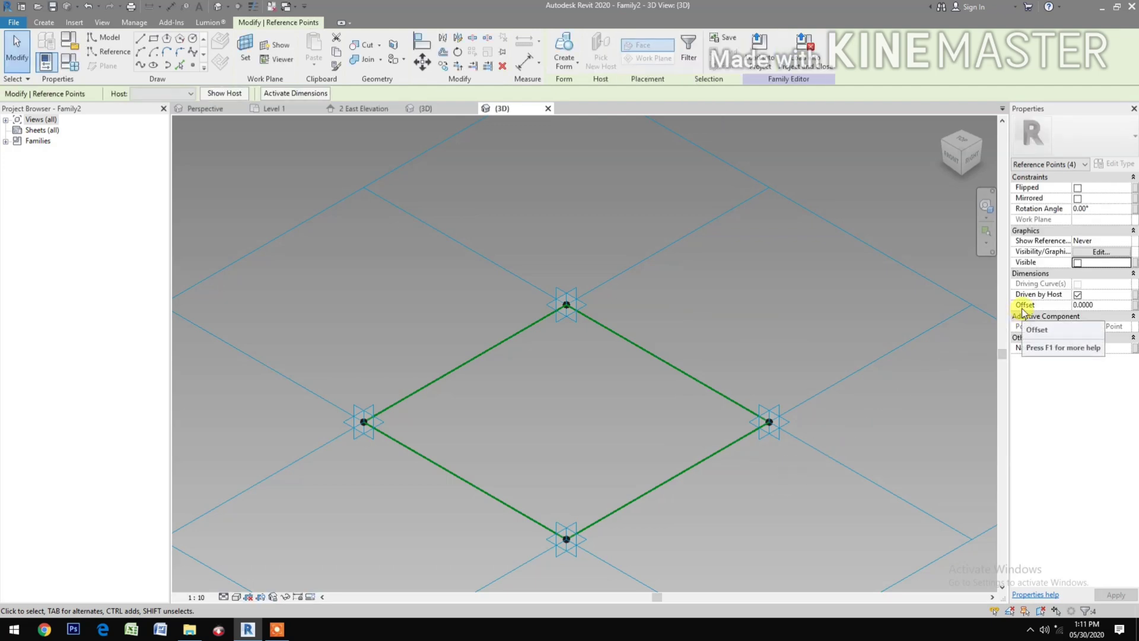
# Associate the four reference points' Offset with a new family type parameter named Thickness, grouped under Dimensions
pyautogui.click(1134, 305)
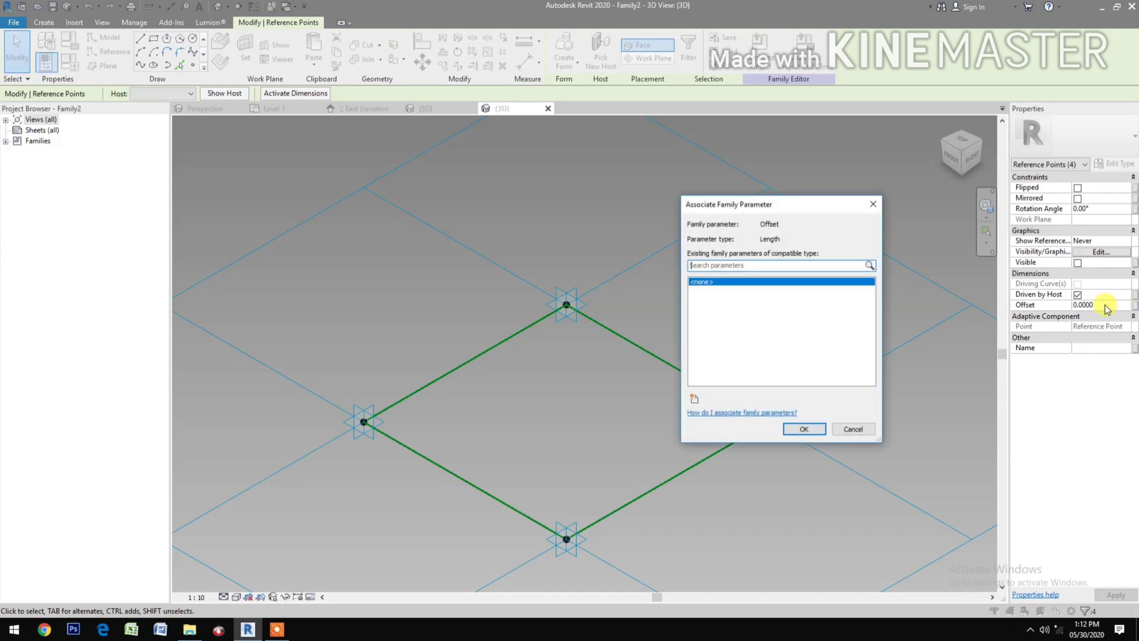
pyautogui.click(695, 399)
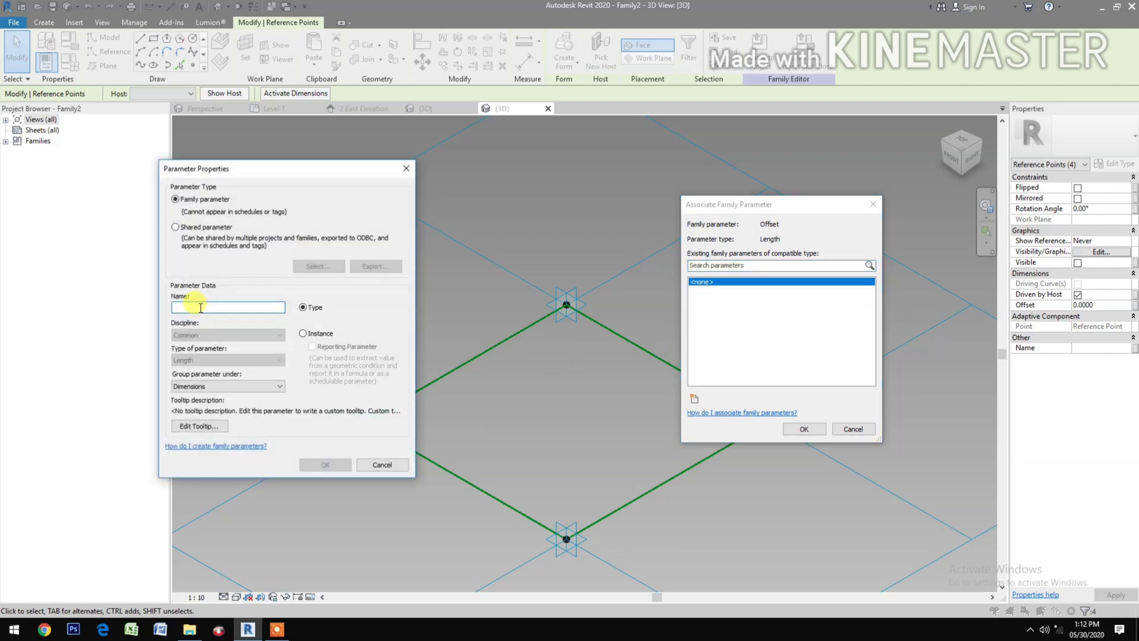
pyautogui.write('Thickness')
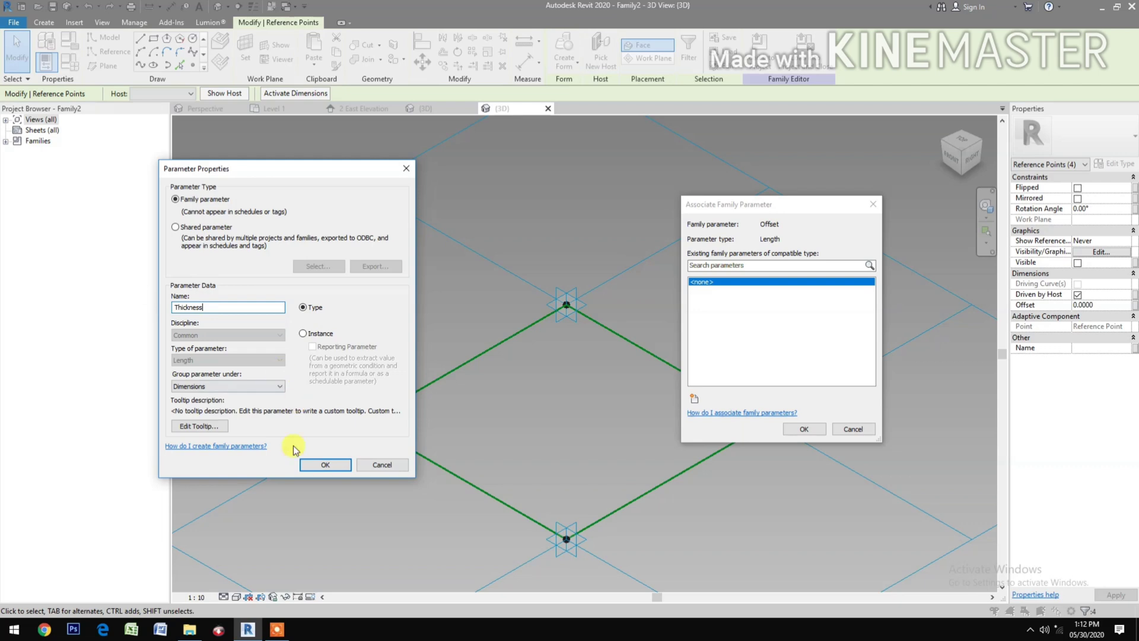
pyautogui.click(338, 464)
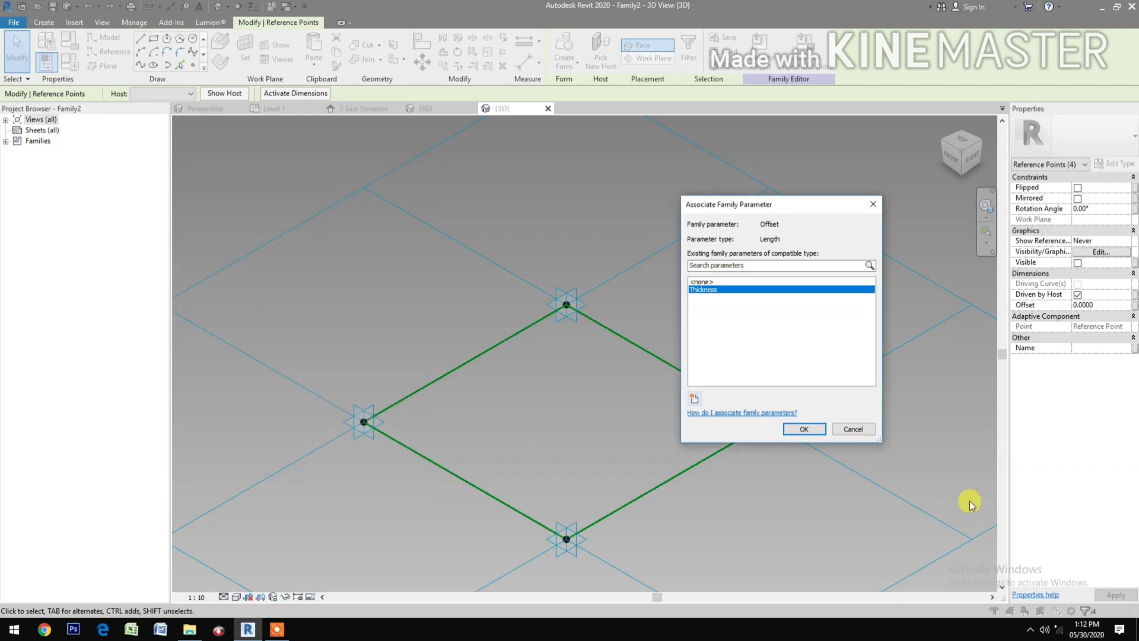
pyautogui.click(808, 435)
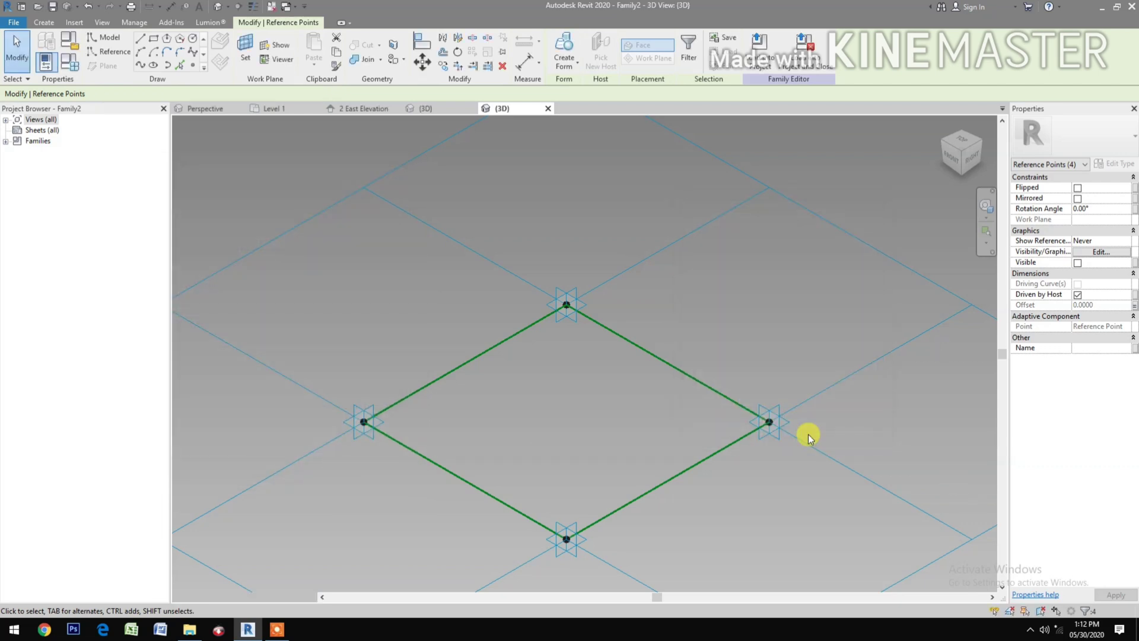
# Set the Thickness parameter to 0.7 in the family types and apply it
pyautogui.click(65, 72)
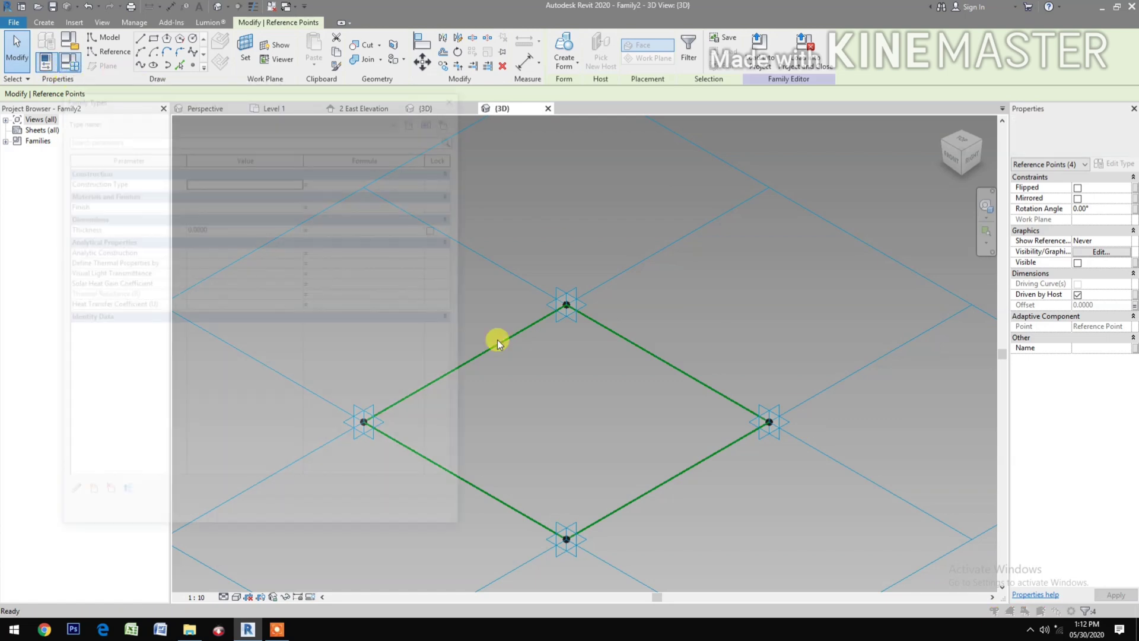
pyautogui.click(250, 227)
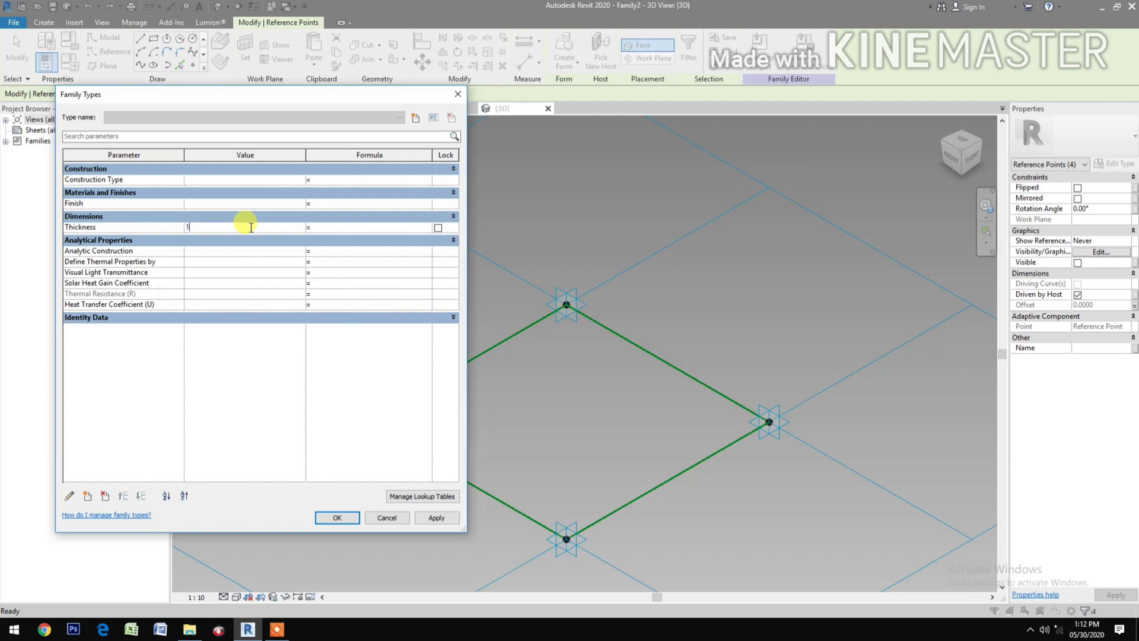
pyautogui.press('BackSpace')
pyautogui.write('.7')
pyautogui.click(435, 518)
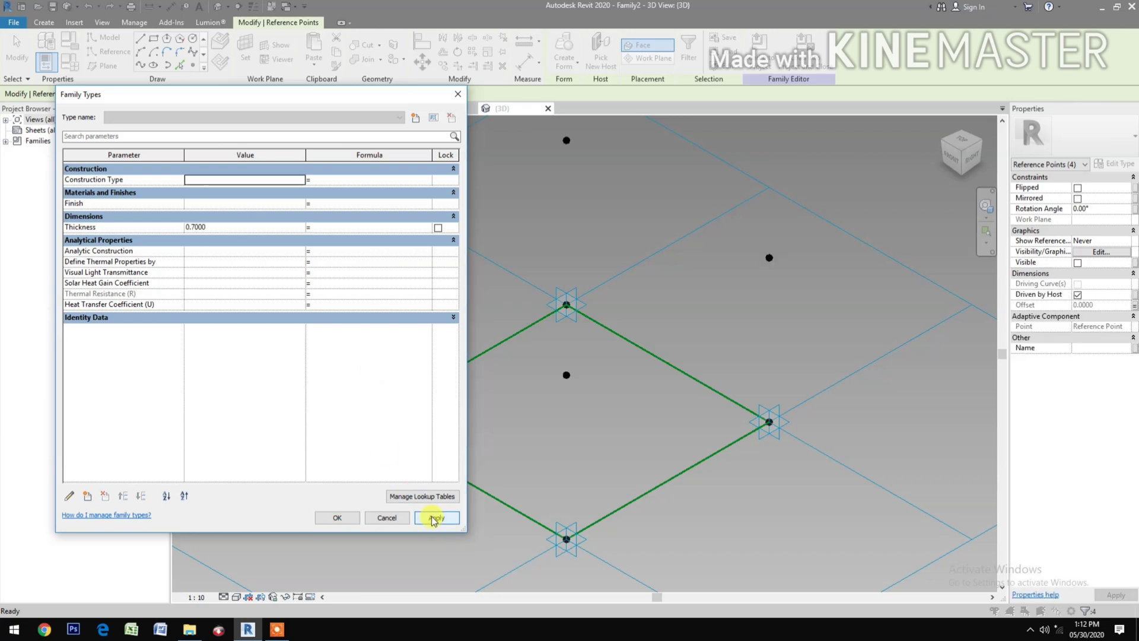
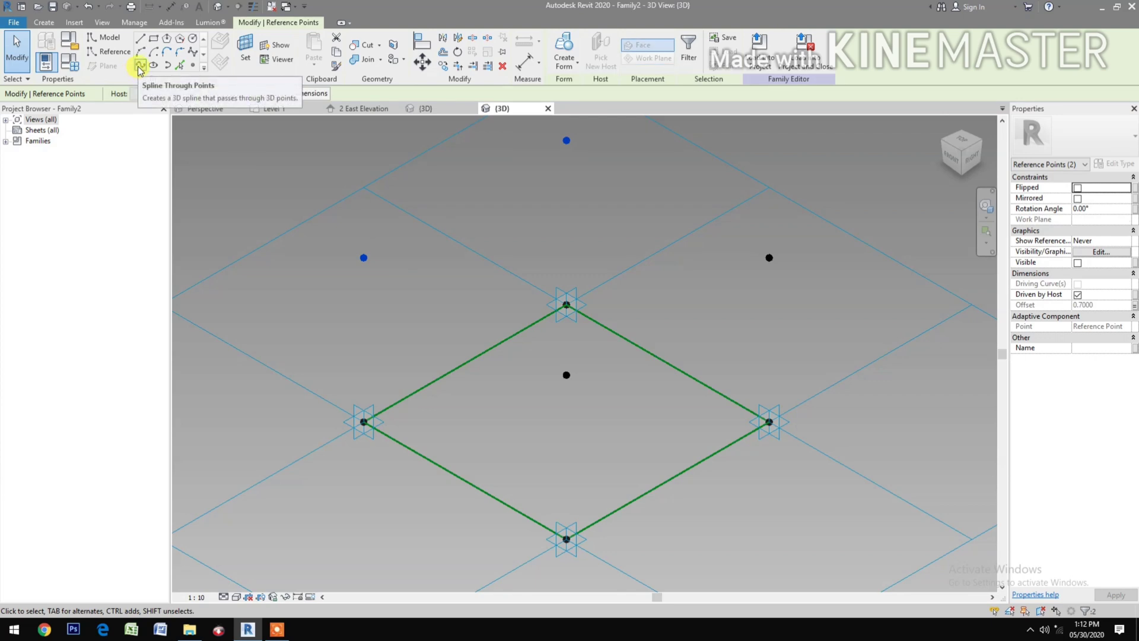
# Join the offset points above adaptive points 1 and 4 with a spline through points and make it a reference line
pyautogui.click(140, 67)
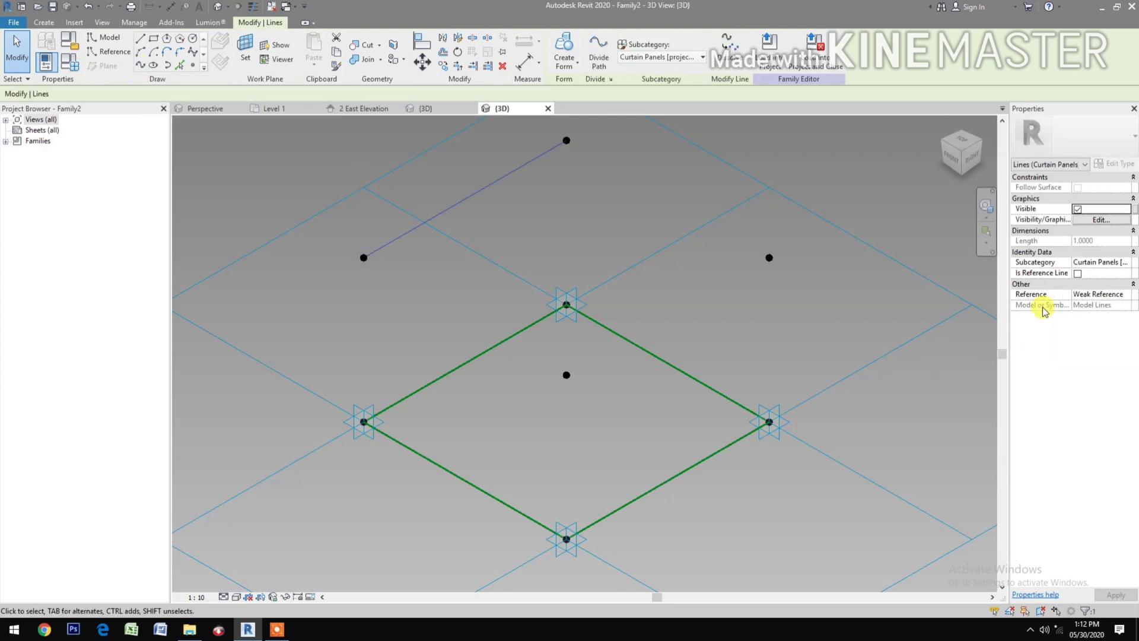
pyautogui.click(1077, 273)
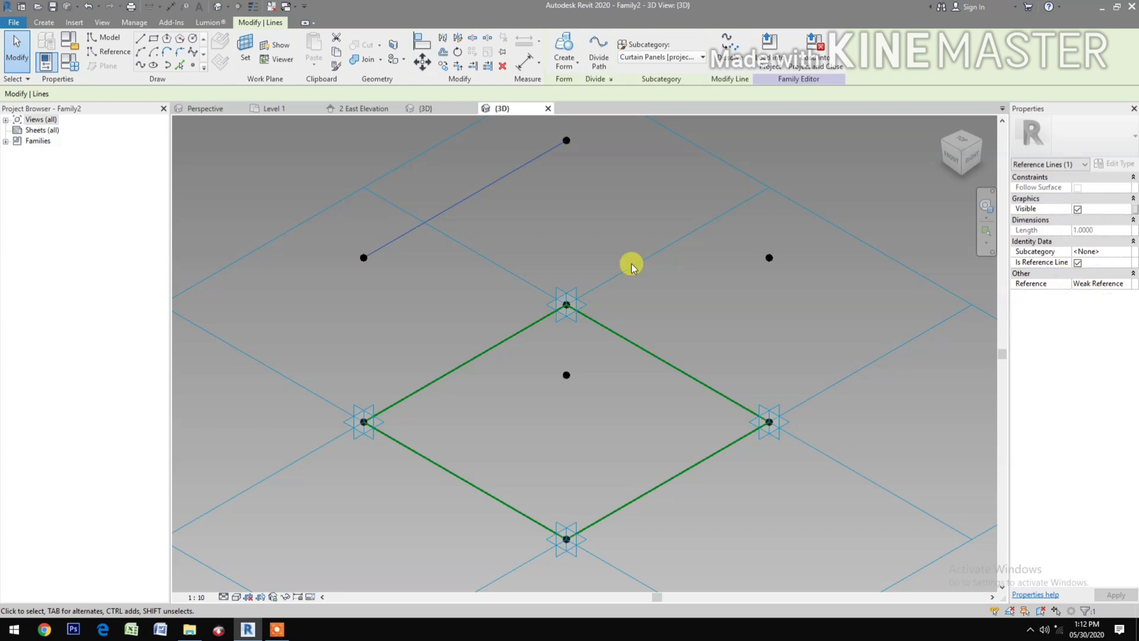
pyautogui.click(629, 244)
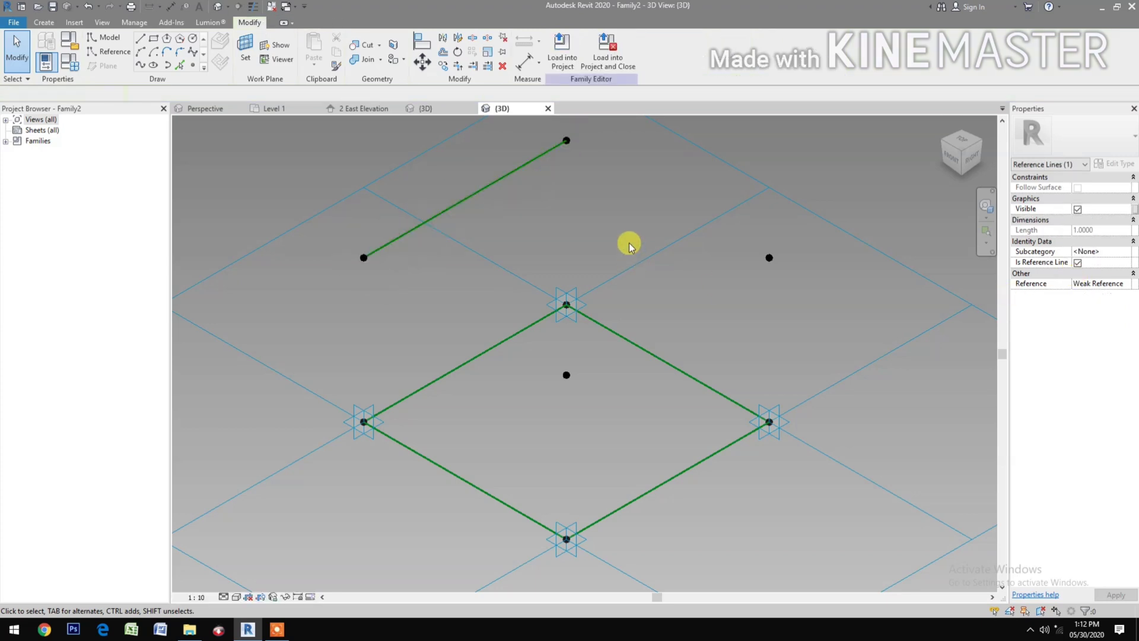
# Join the offset points above adaptive points 4 and 3 with a spline through points and make it a reference line
pyautogui.moveTo(555, 133); pyautogui.dragTo(797, 283)
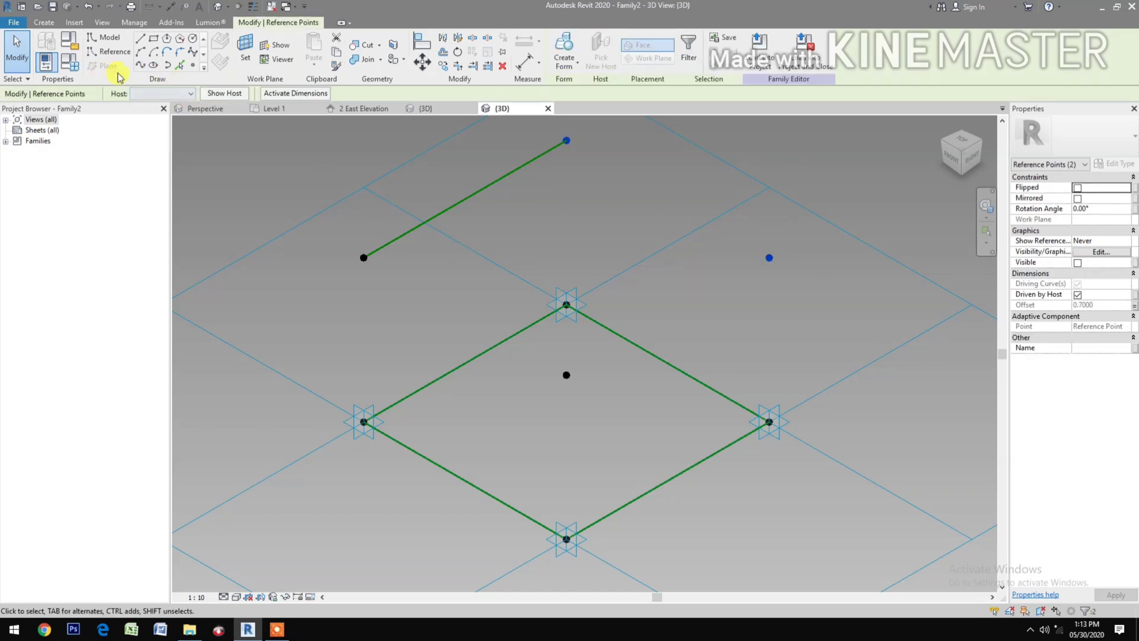
pyautogui.click(141, 65)
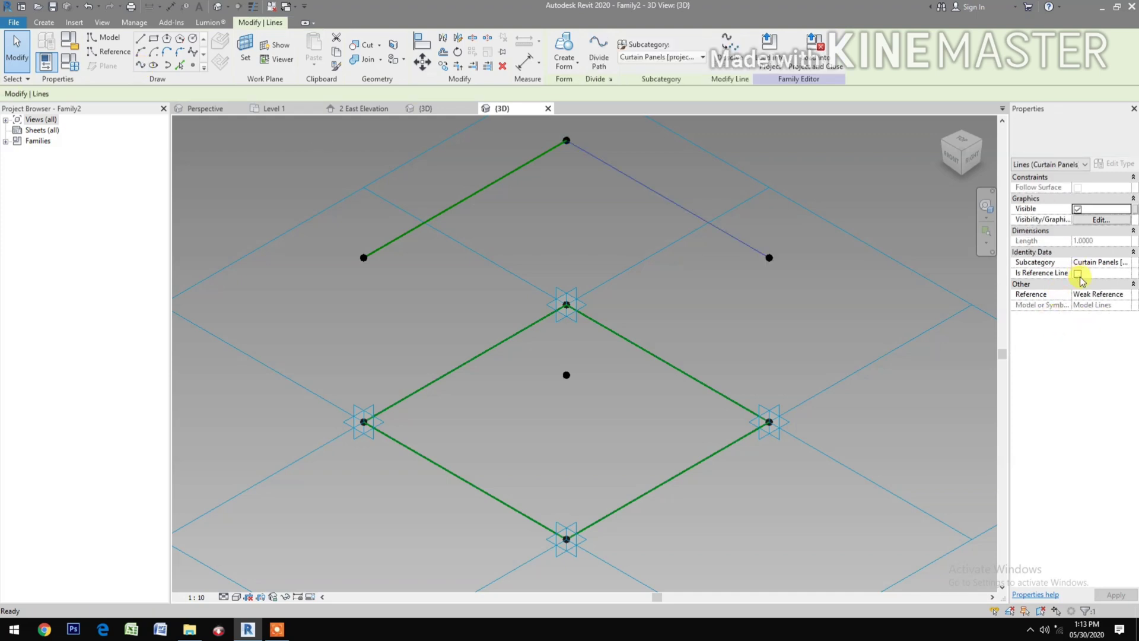
pyautogui.click(1077, 274)
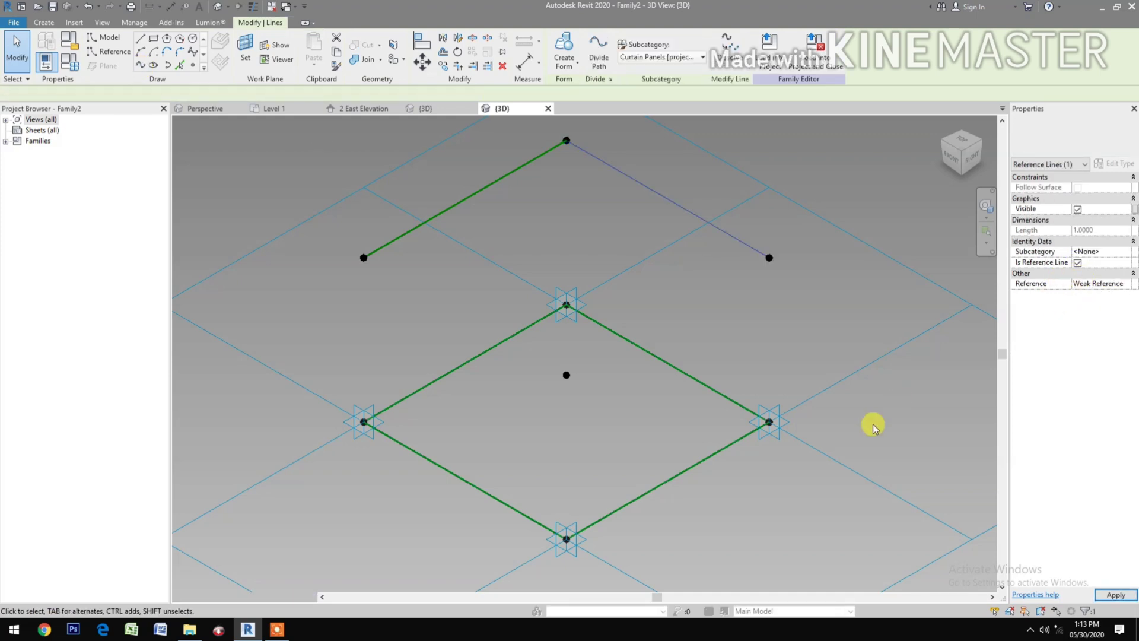
pyautogui.click(822, 376)
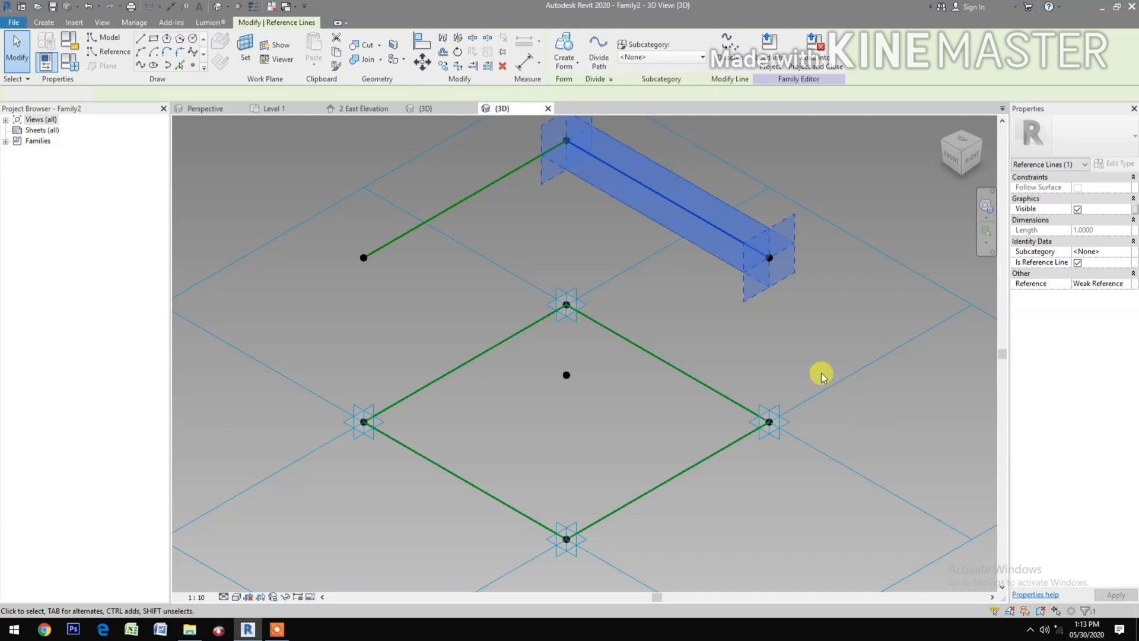
# Join the offset points above adaptive points 2 and 3 with a spline through points and make it a reference line
pyautogui.moveTo(531, 355); pyautogui.dragTo(603, 401)
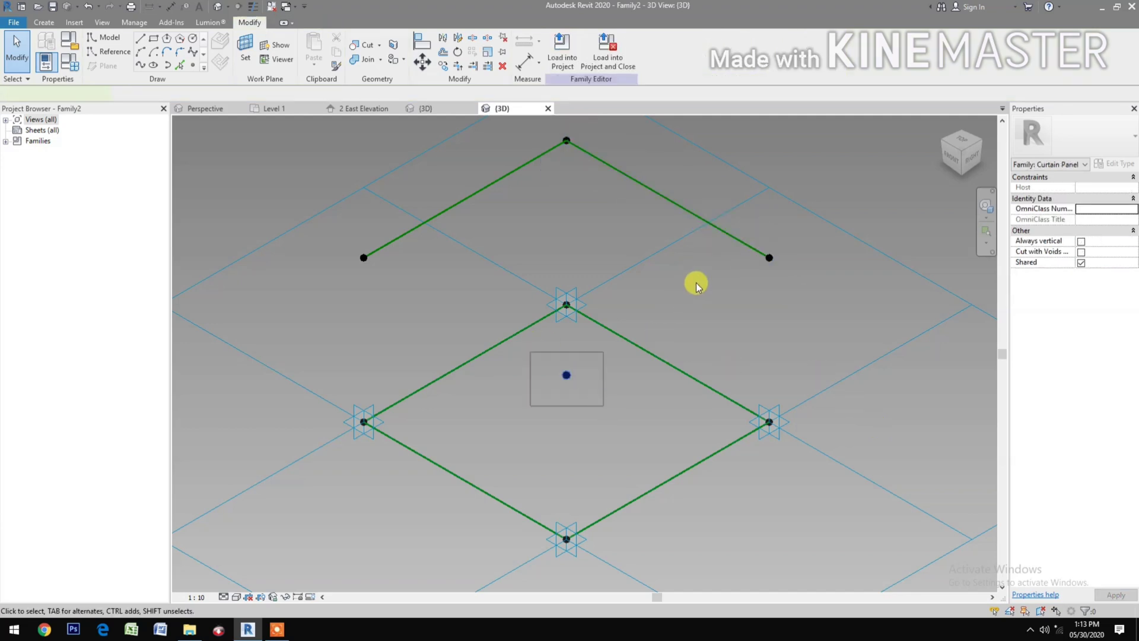
pyautogui.moveTo(739, 218); pyautogui.dragTo(797, 298)
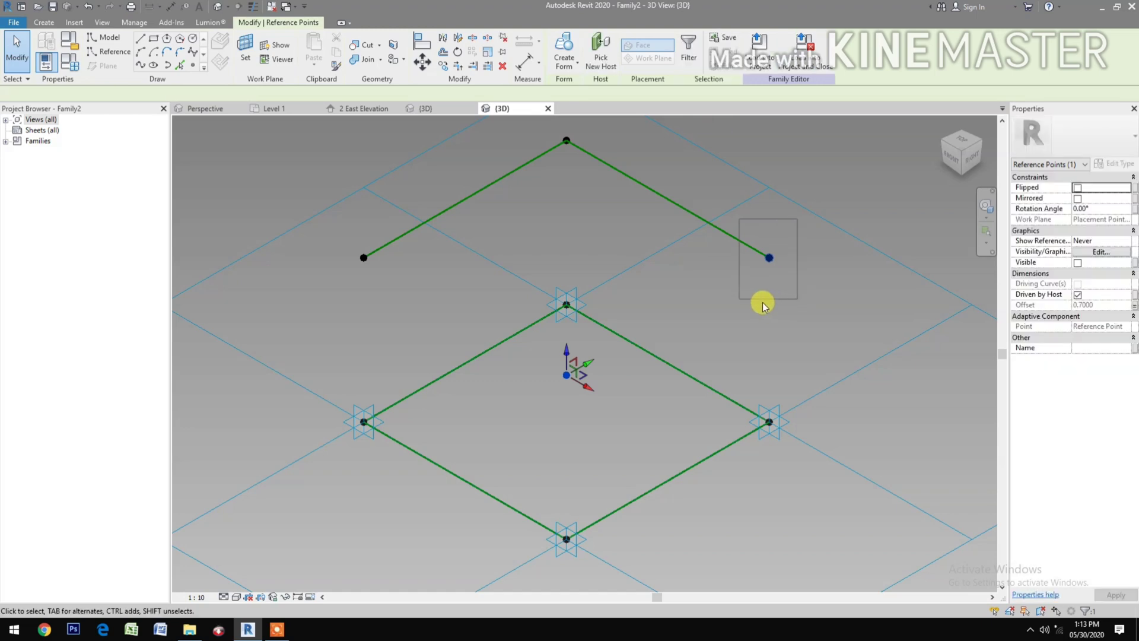
pyautogui.click(140, 66)
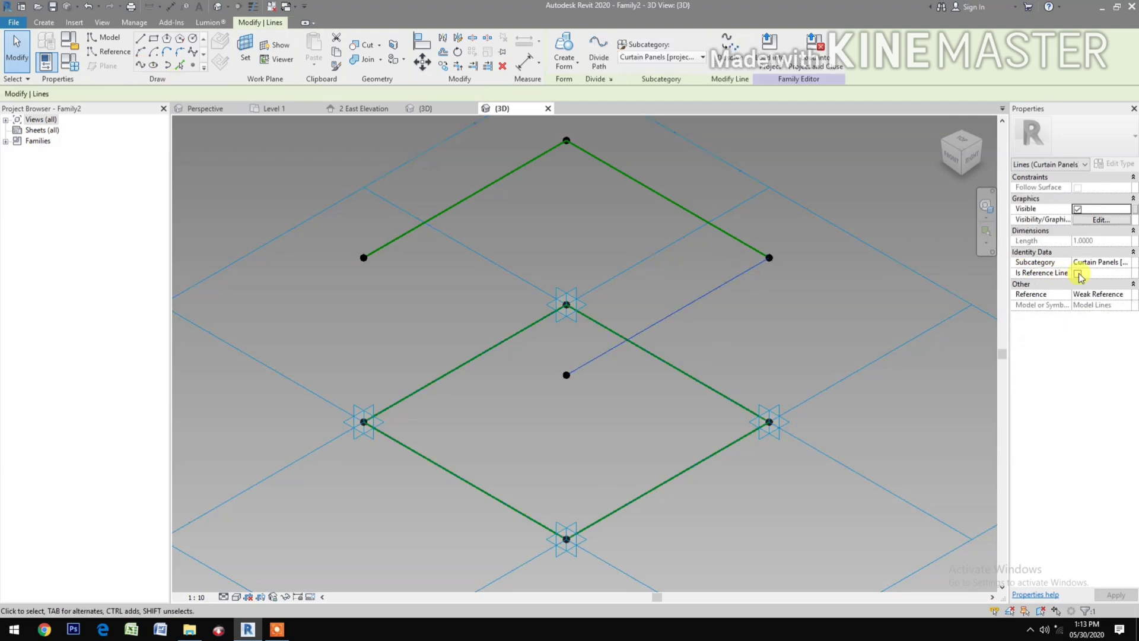
pyautogui.click(1077, 273)
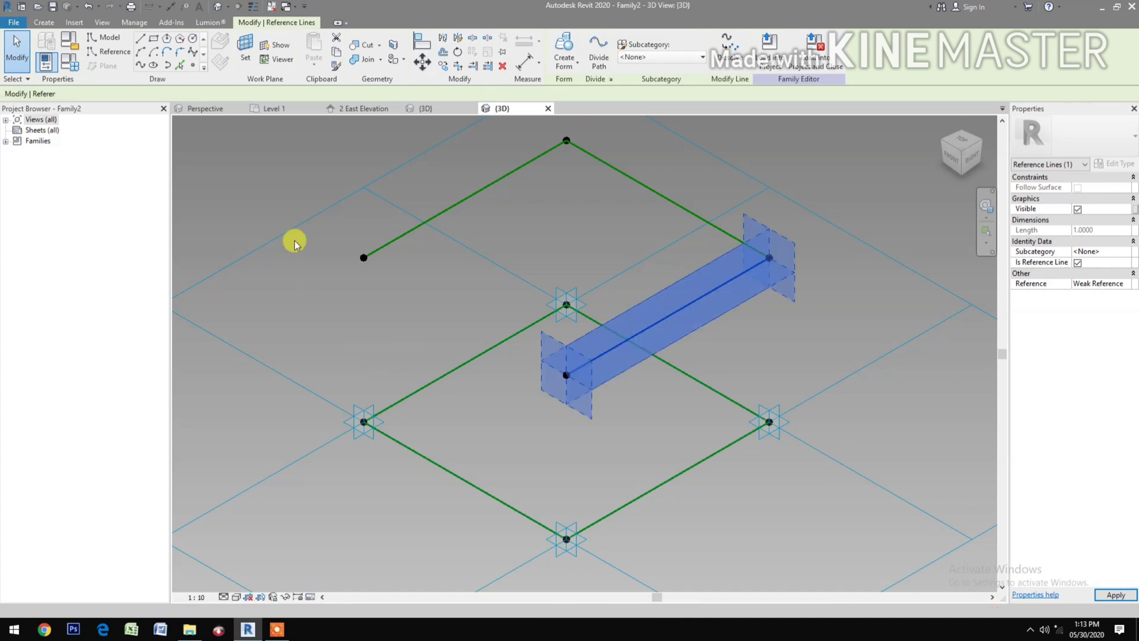
# Close the upper loop with a spline through the offset points above adaptive points 1 and 2, made a reference line
pyautogui.moveTo(316, 239); pyautogui.dragTo(390, 283)
pyautogui.moveTo(527, 352); pyautogui.dragTo(573, 390)
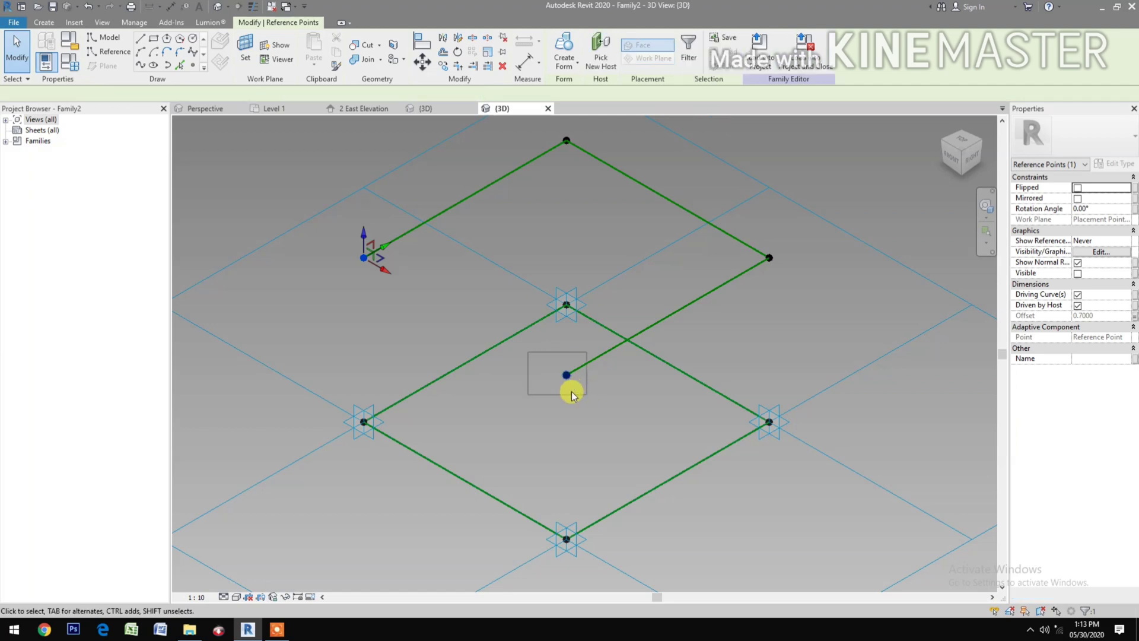
pyautogui.click(141, 66)
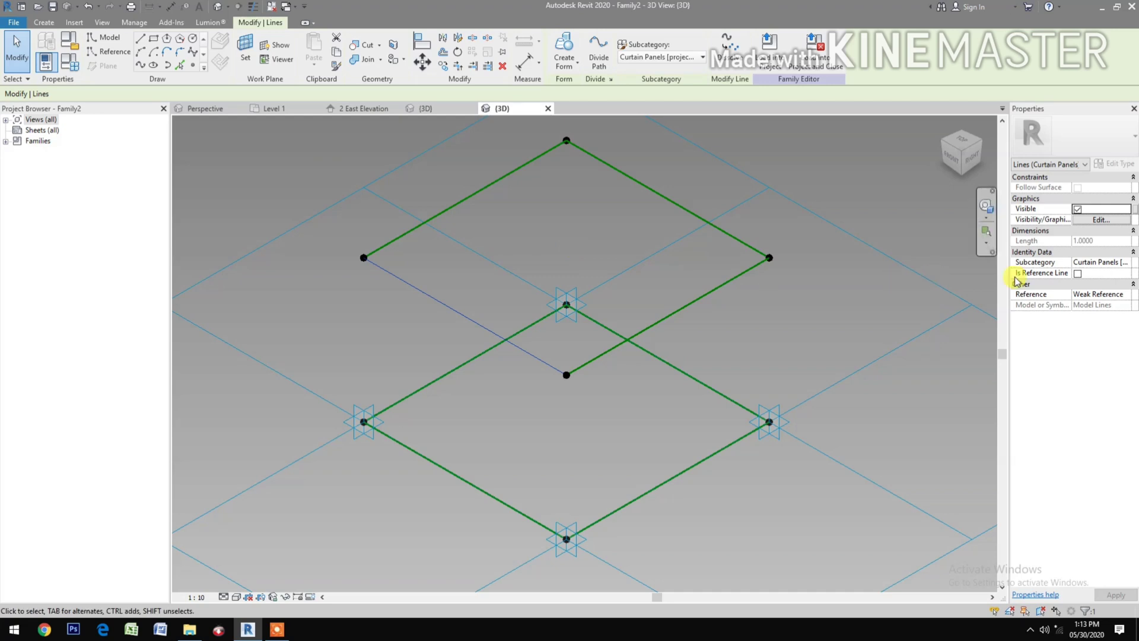
pyautogui.click(1077, 274)
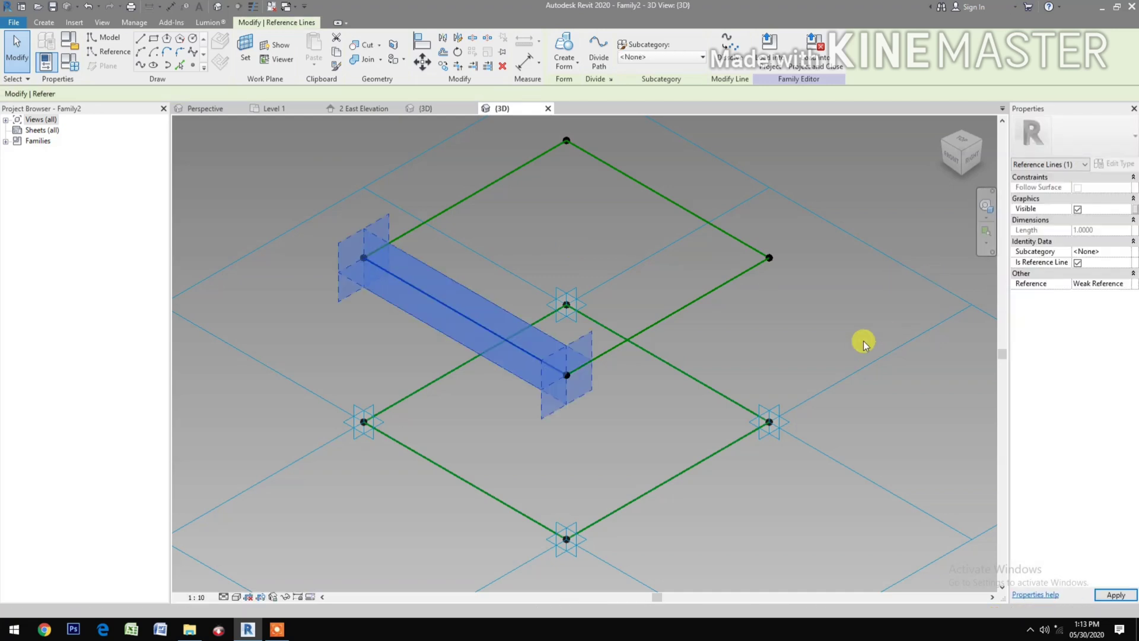
pyautogui.click(863, 341)
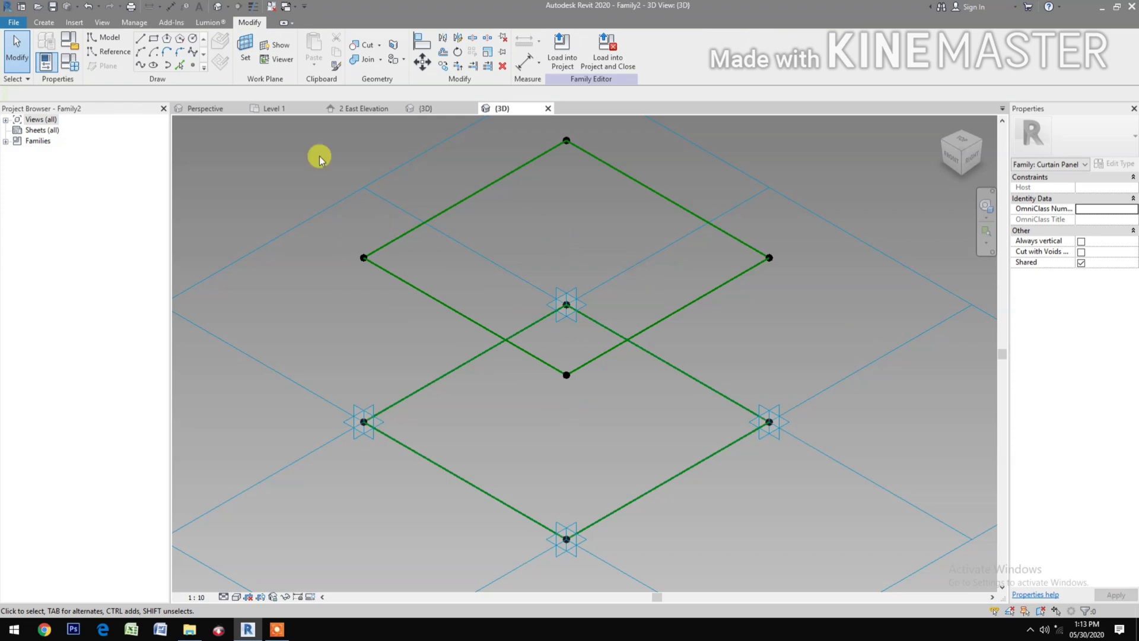
# Place a reference point at the midpoint of each of the four base reference lines, using Draw on Face
pyautogui.click(194, 67)
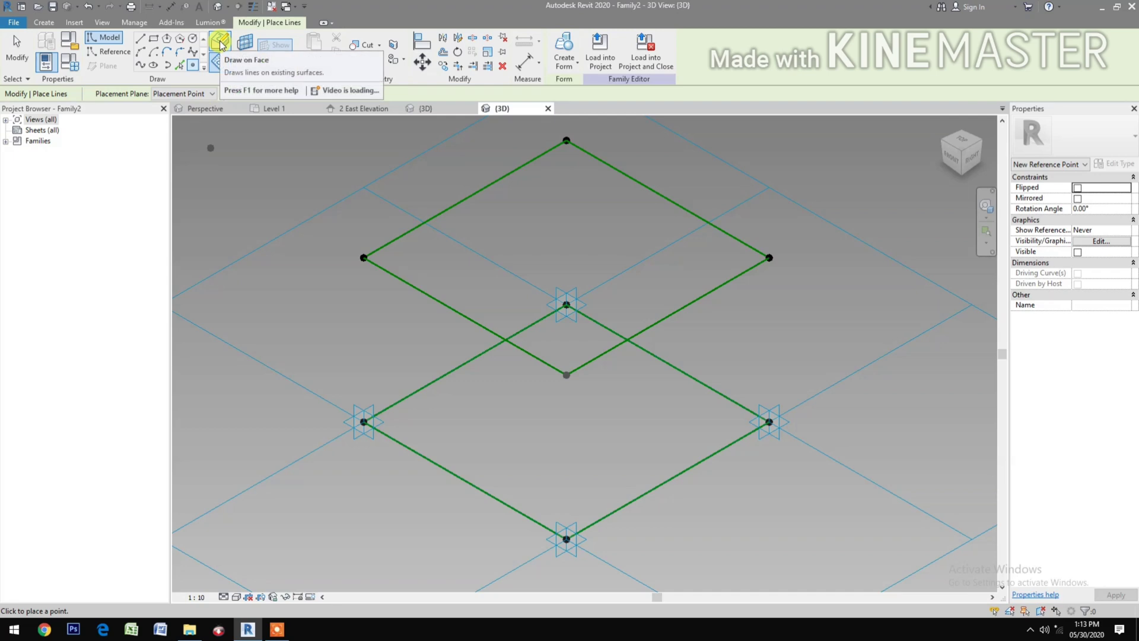
pyautogui.click(220, 44)
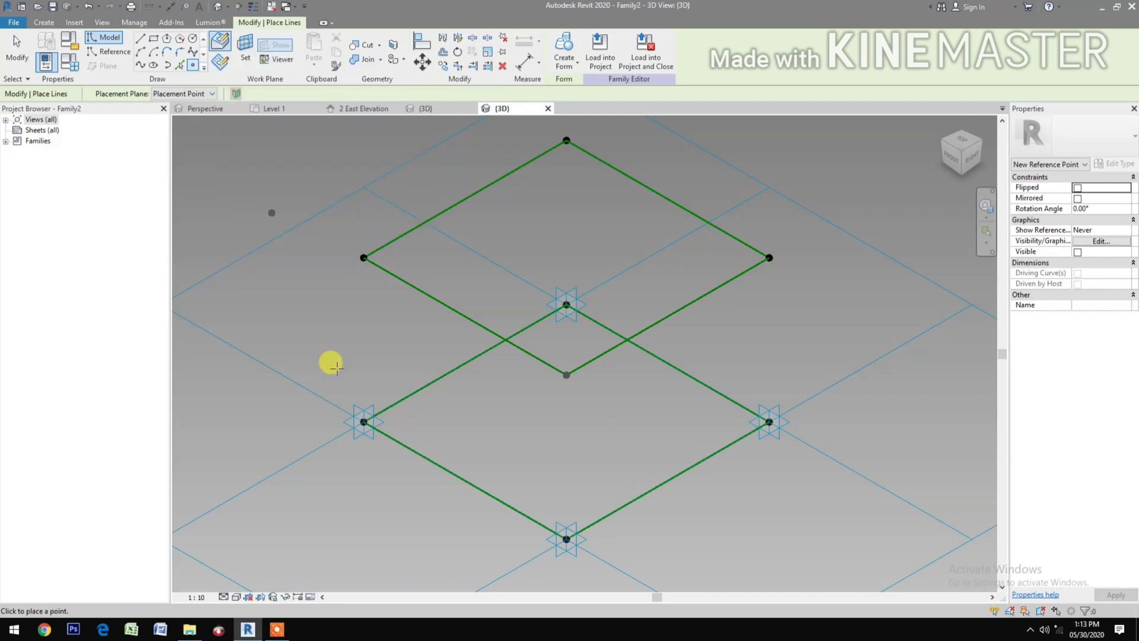
pyautogui.click(464, 480)
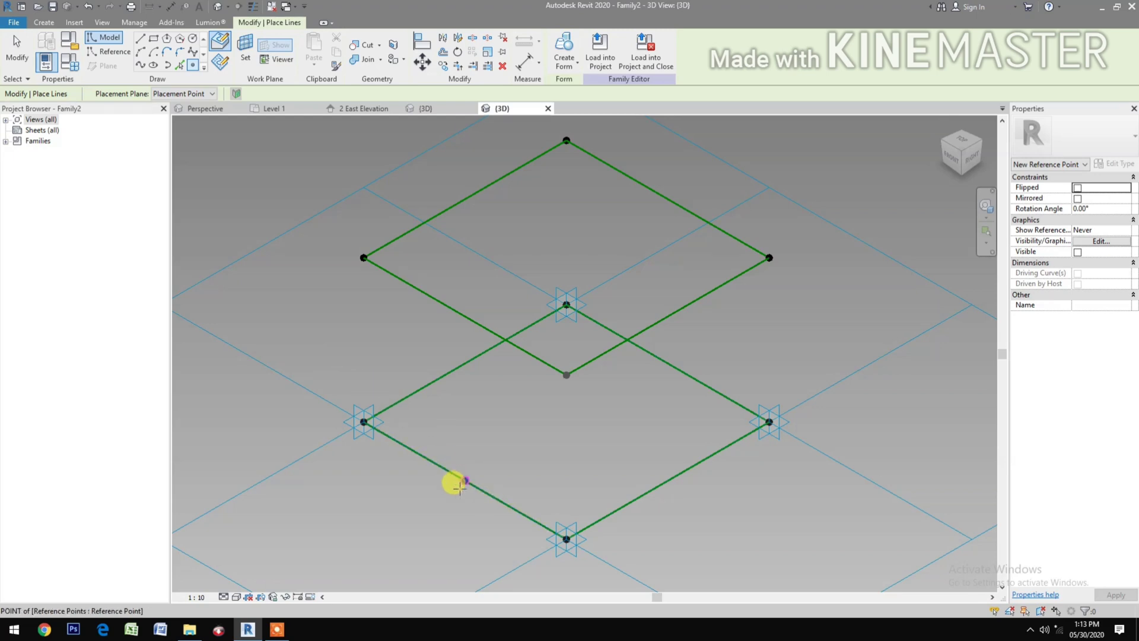
pyautogui.click(466, 362)
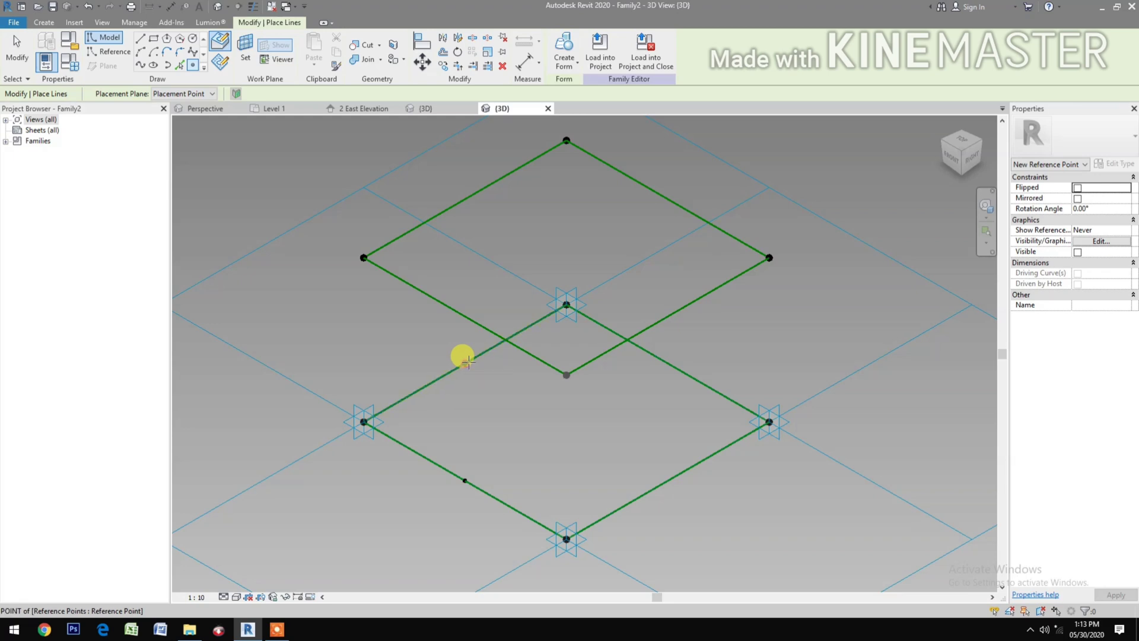
pyautogui.click(666, 363)
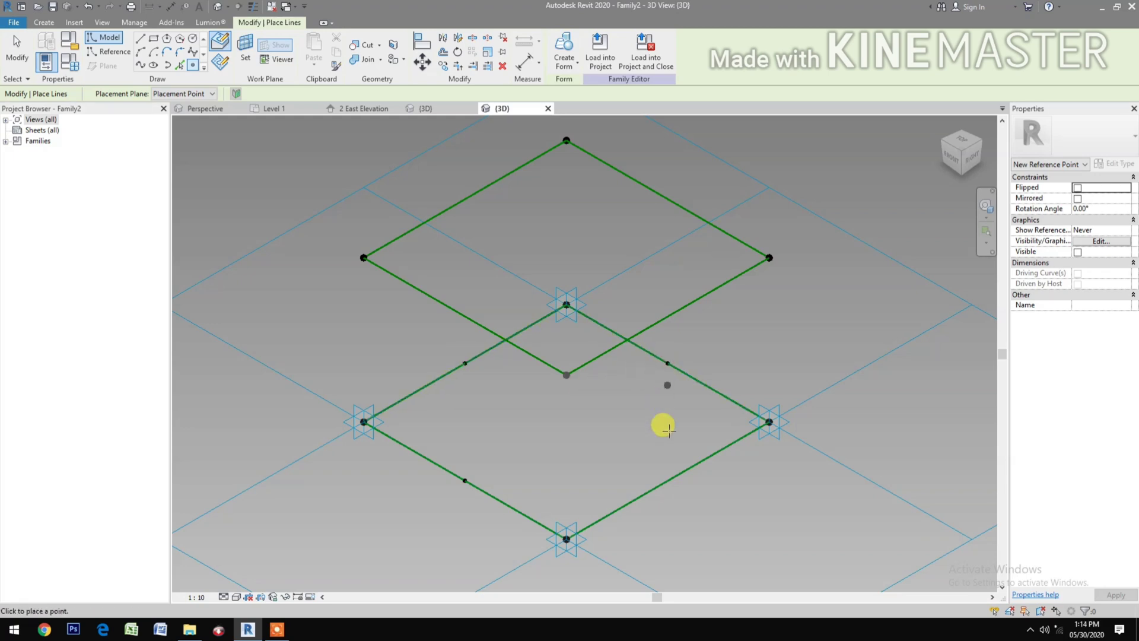
pyautogui.click(666, 480)
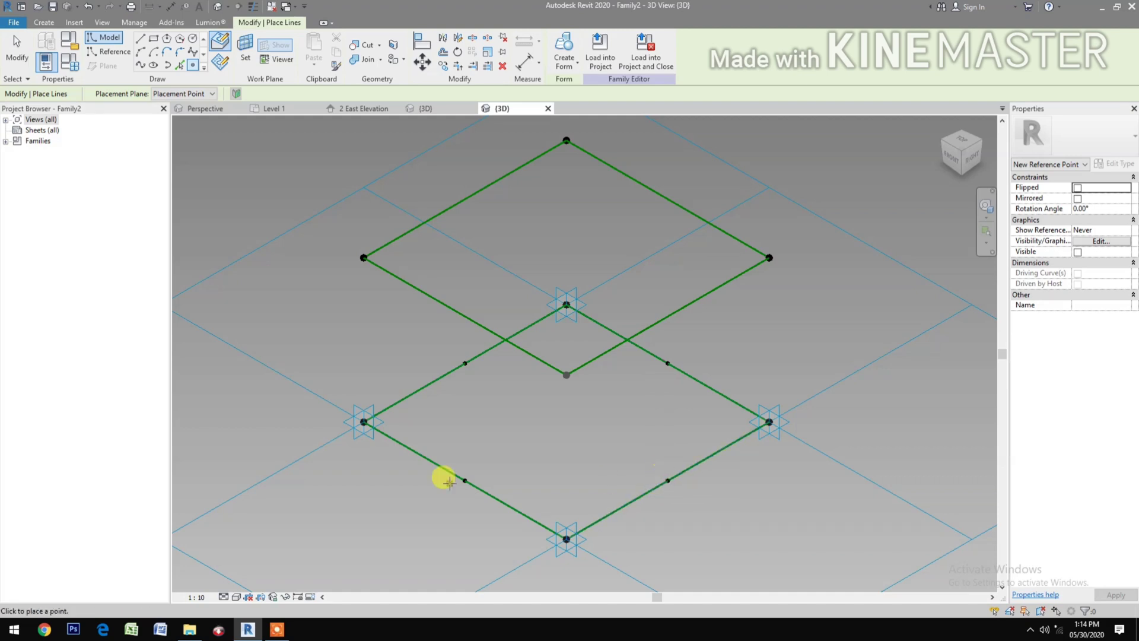
# Place a reference point at the midpoint of each of the four upper reference lines
pyautogui.click(461, 315)
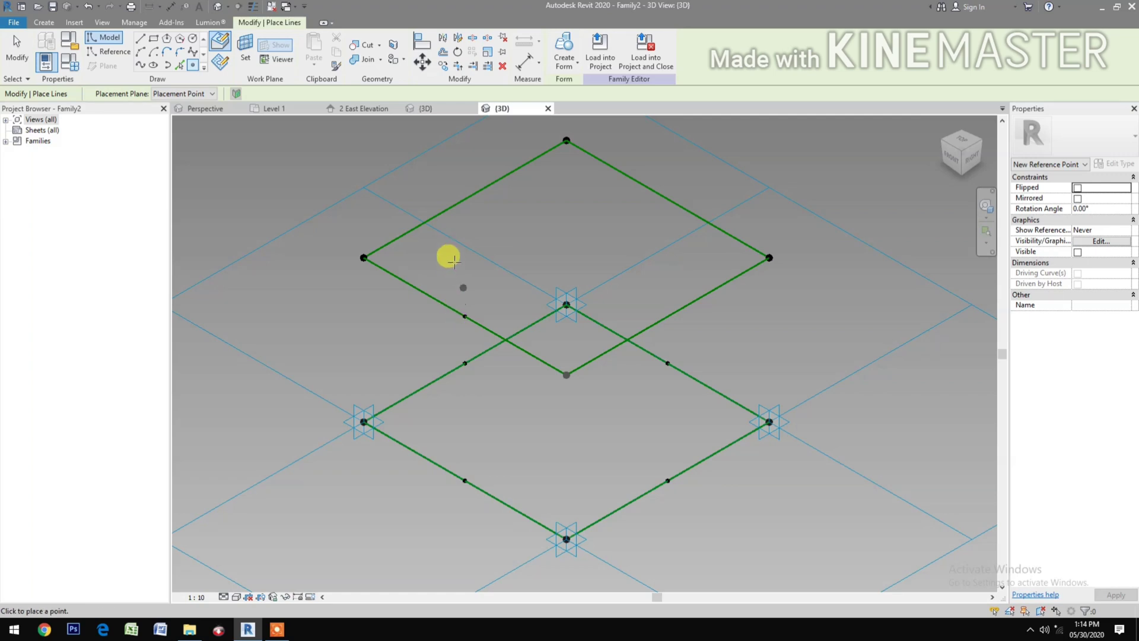
pyautogui.click(465, 198)
pyautogui.press('Escape')
pyautogui.press('Escape')
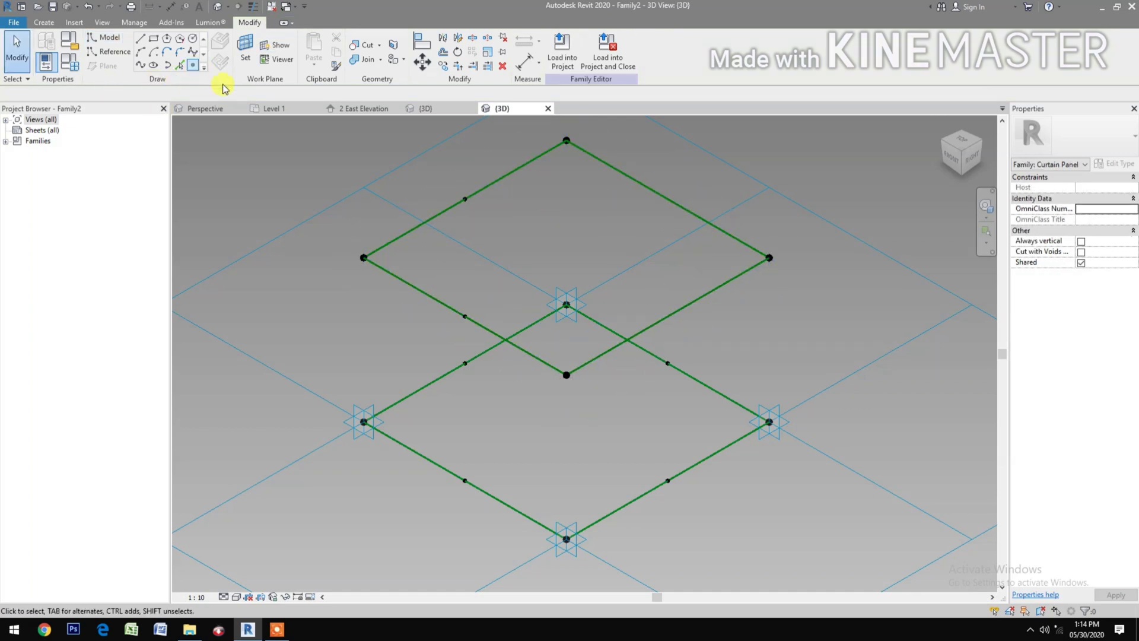
pyautogui.press('Return')
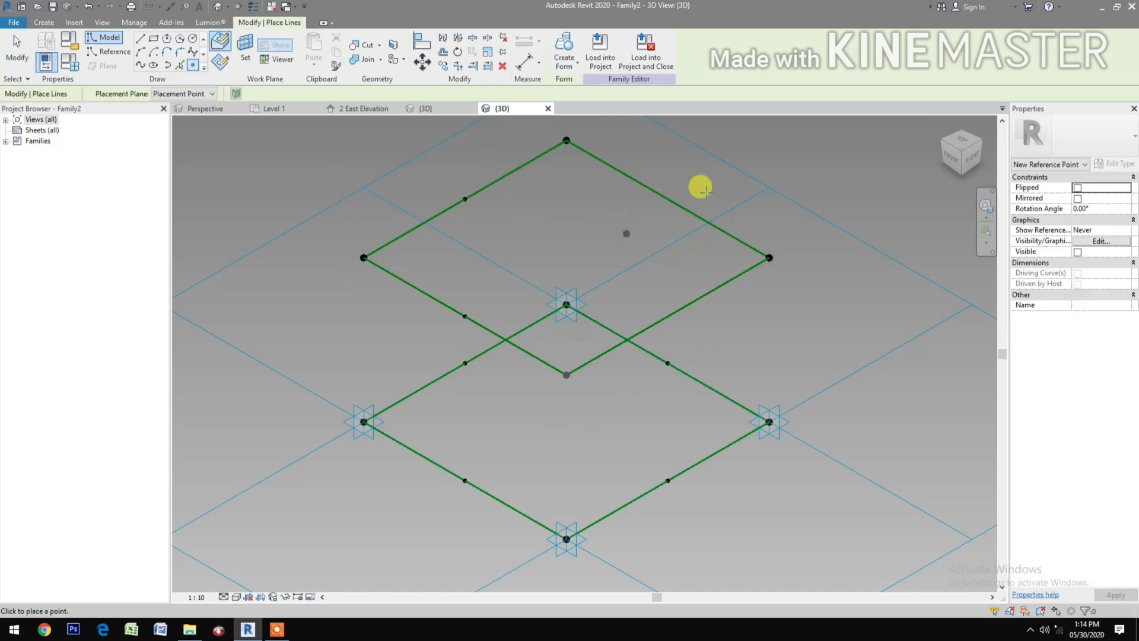
pyautogui.click(652, 193)
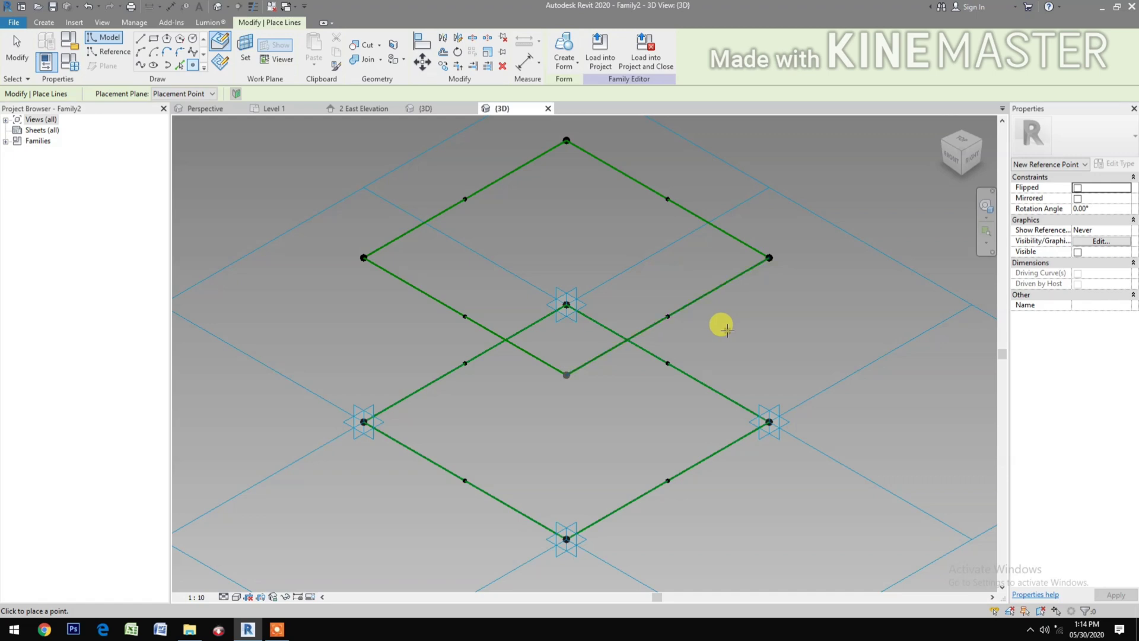
pyautogui.press('Escape')
pyautogui.press('Escape')
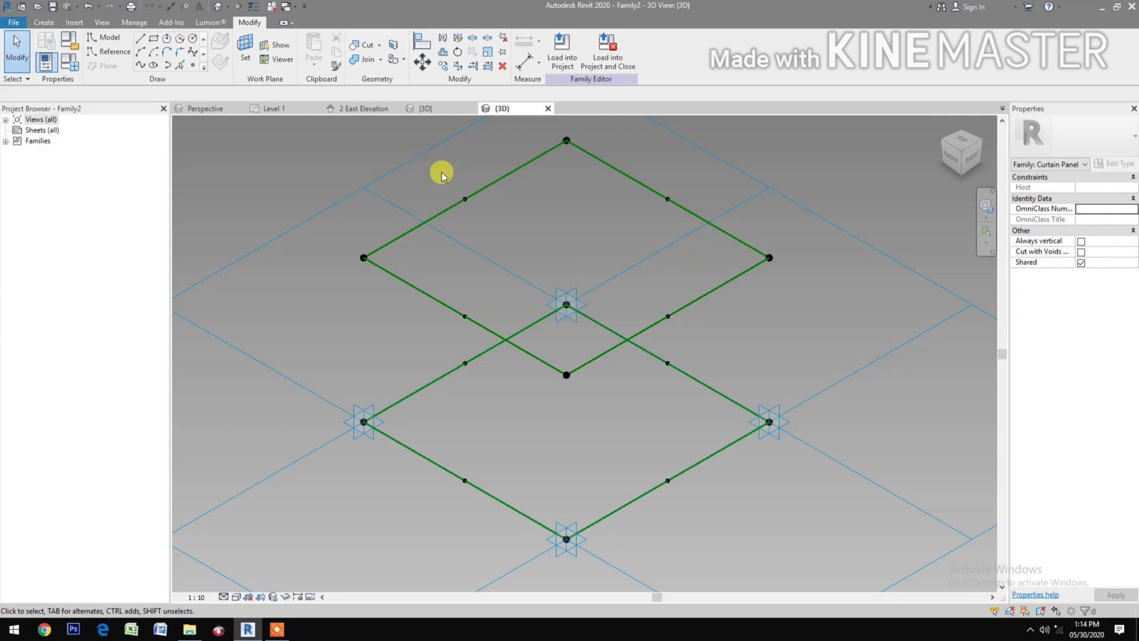
# Join the upper-frame midpoints on either side of its left corner with a spline through points and make it a reference line
pyautogui.click(464, 316)
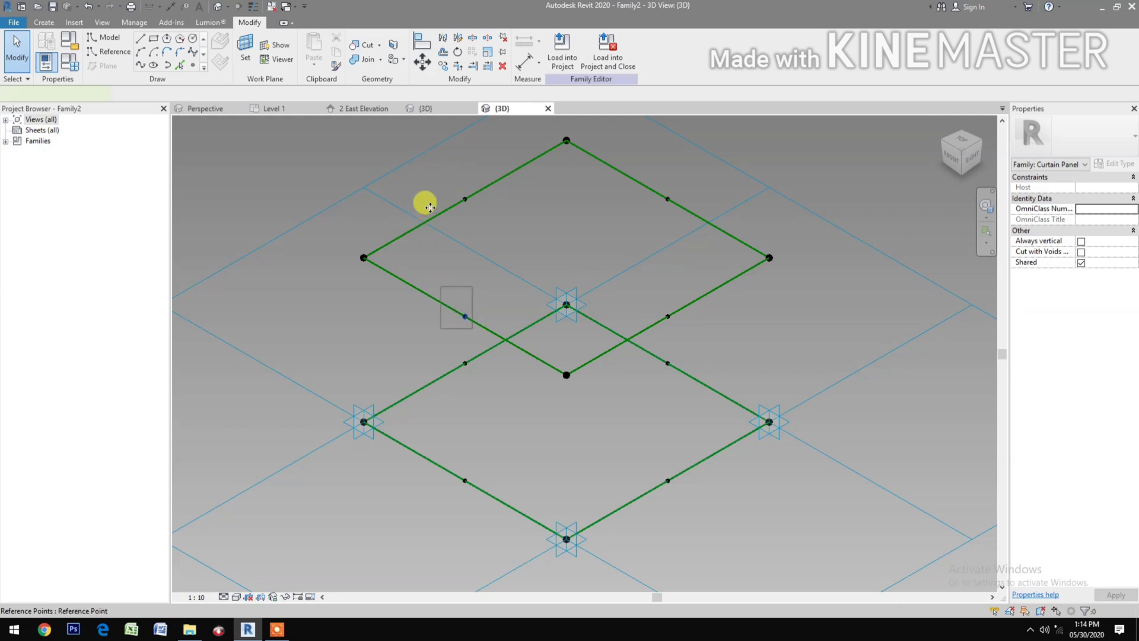
pyautogui.click(437, 184)
pyautogui.moveTo(436, 184); pyautogui.dragTo(485, 325)
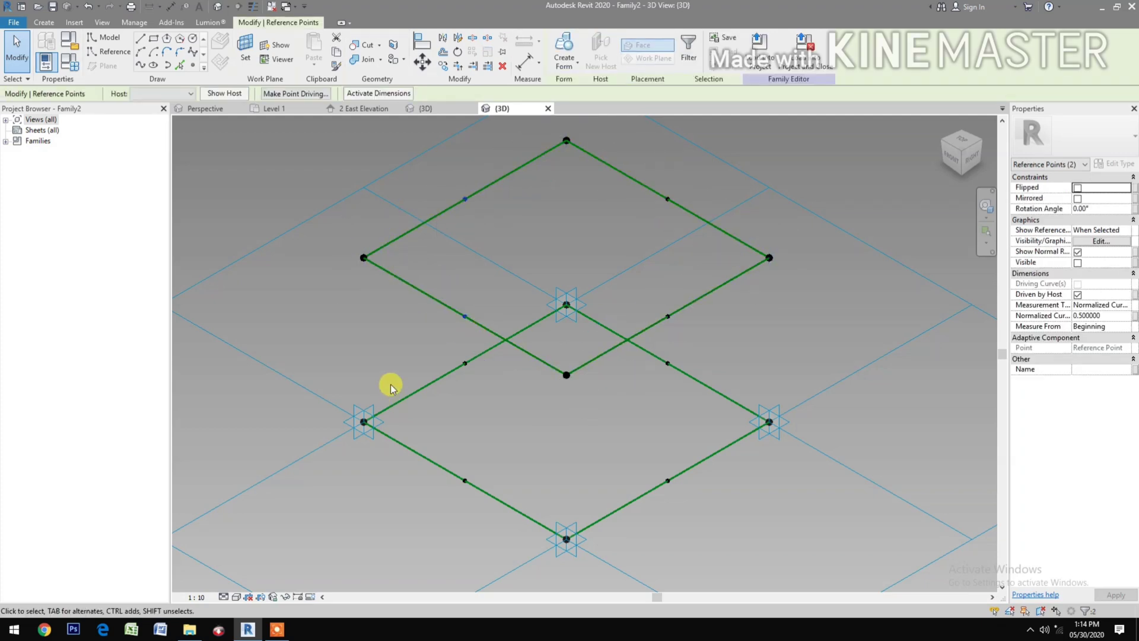
pyautogui.click(141, 66)
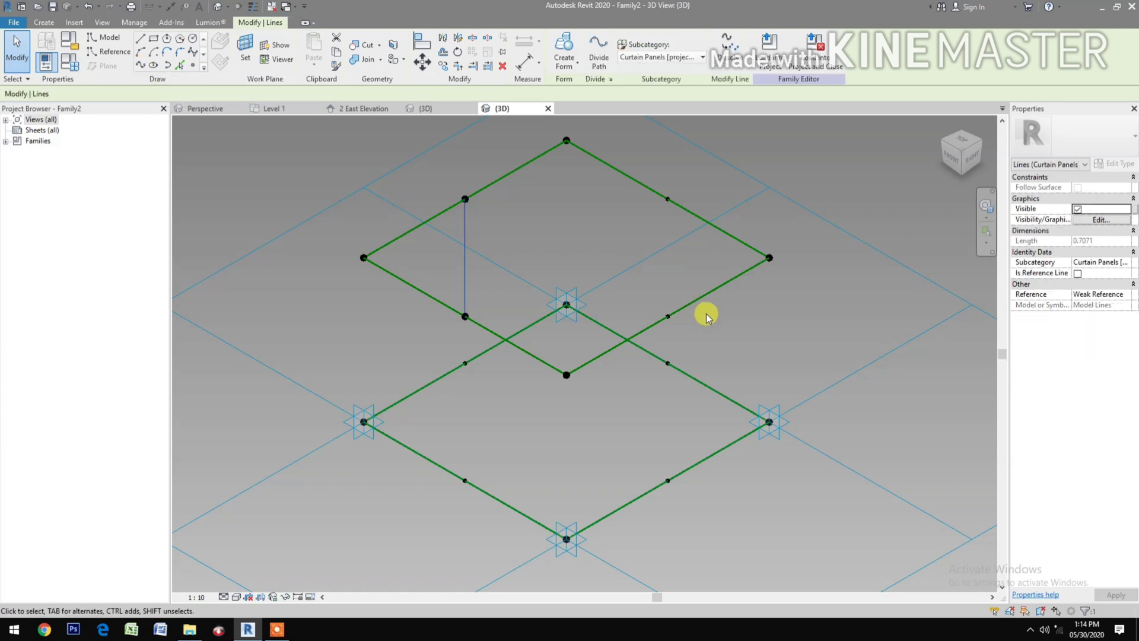
pyautogui.click(1077, 273)
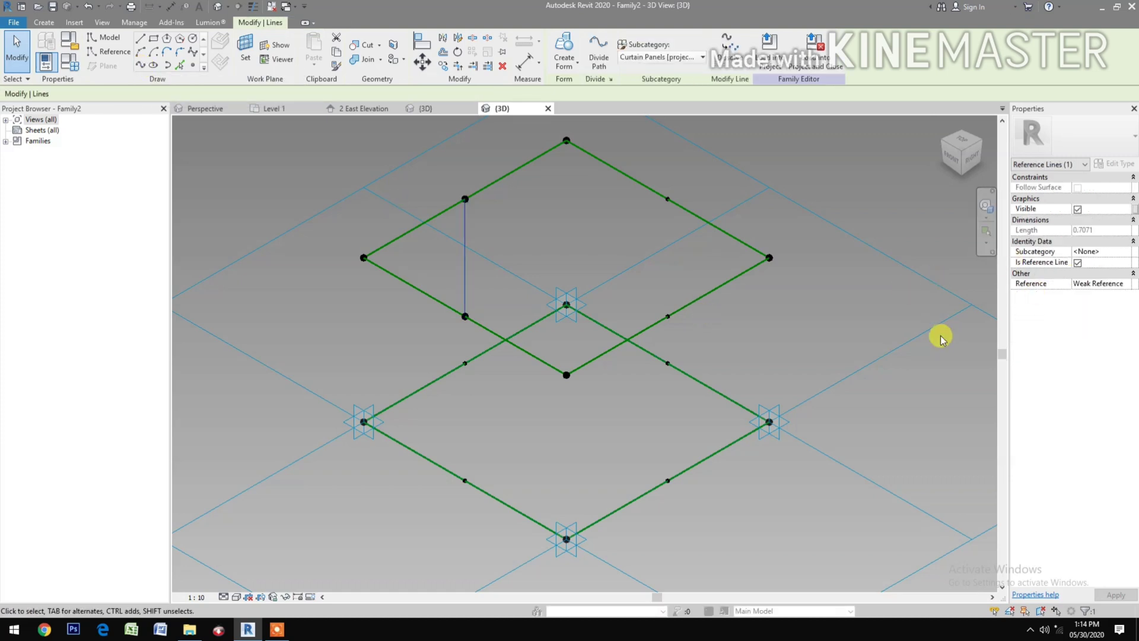
pyautogui.click(367, 165)
pyautogui.click(469, 187)
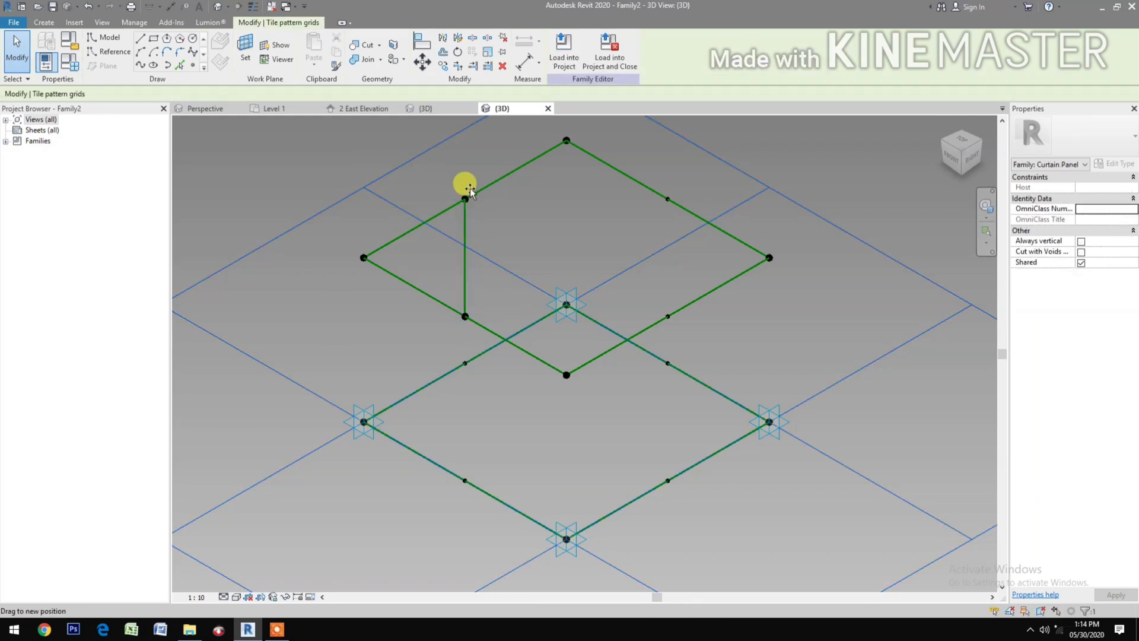
pyautogui.click(350, 166)
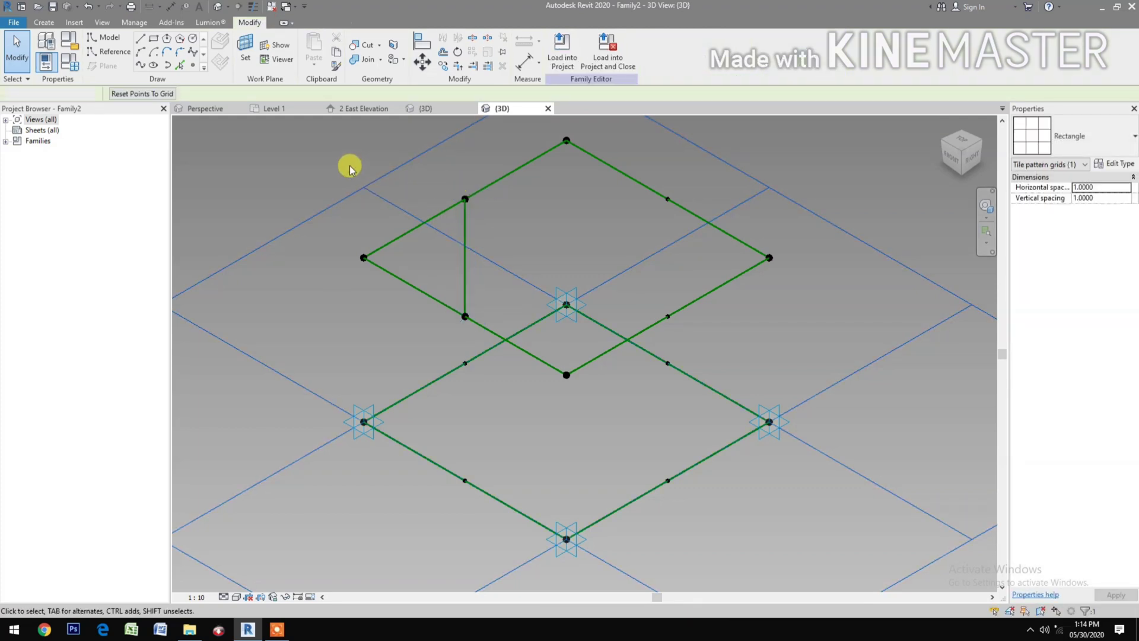
# Join the upper-frame midpoints on either side of its back corner with a spline through points, made a reference line
pyautogui.moveTo(350, 165); pyautogui.dragTo(682, 231)
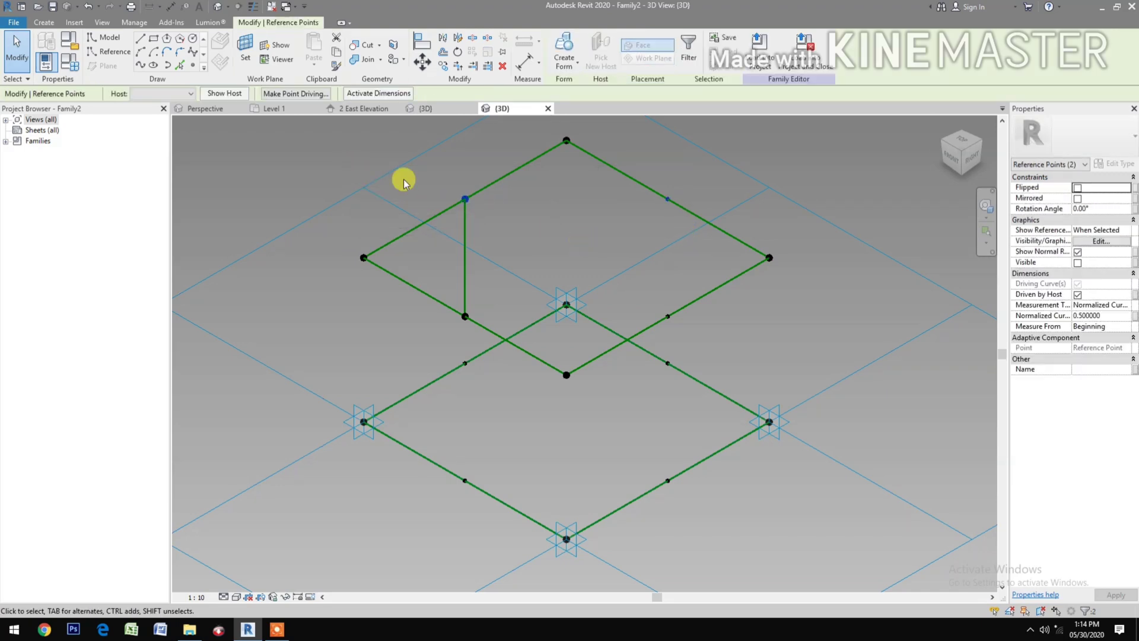
pyautogui.click(140, 66)
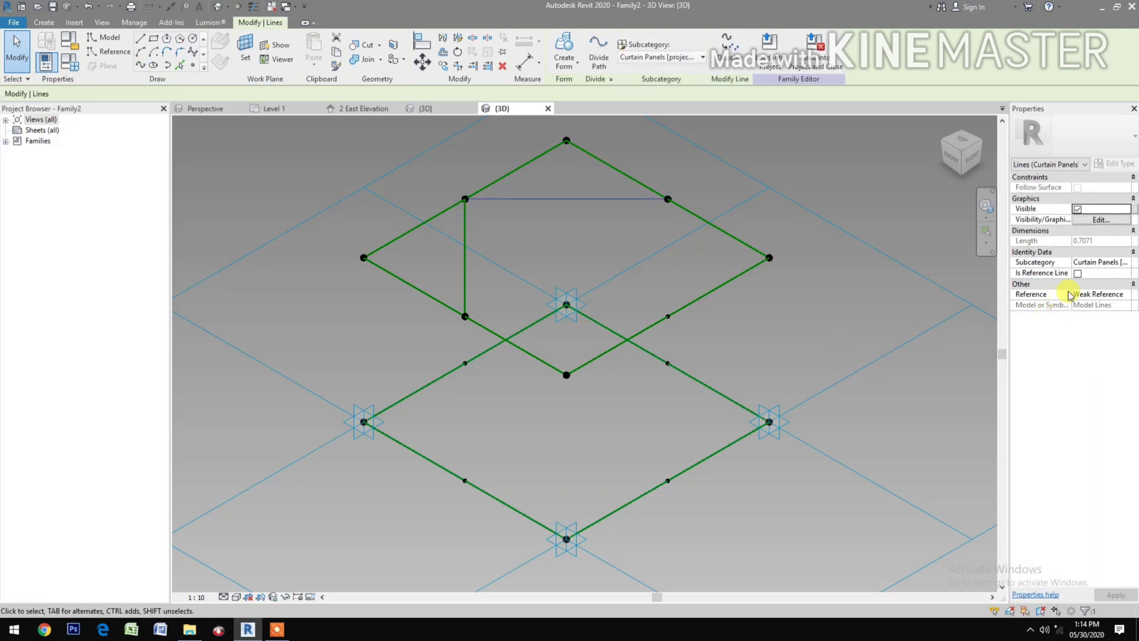
pyautogui.click(1078, 274)
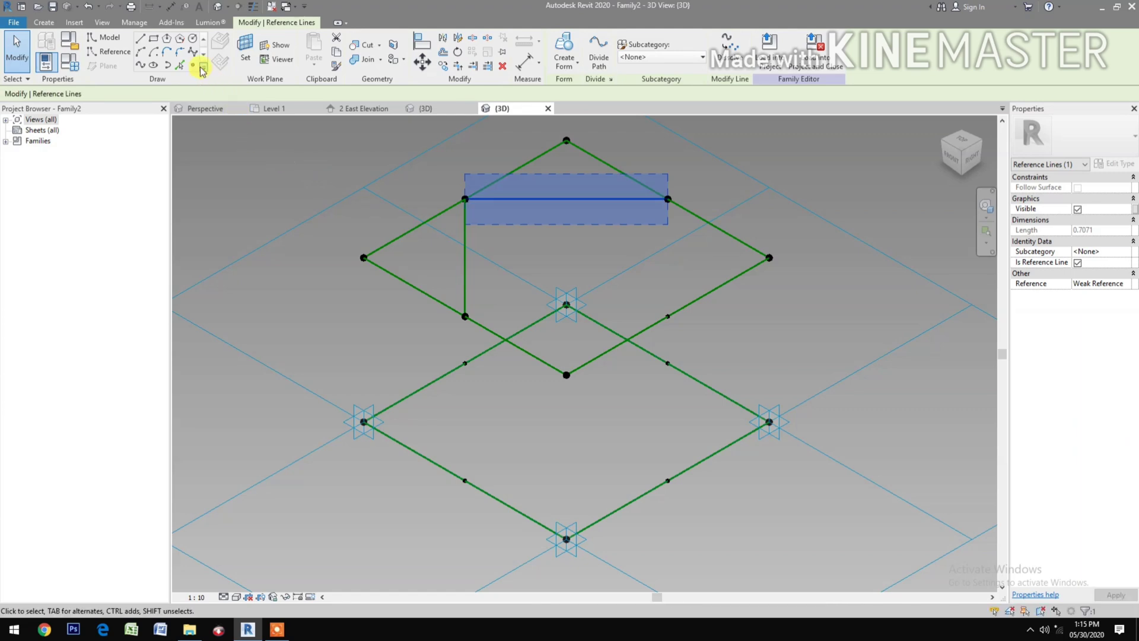
pyautogui.click(653, 142)
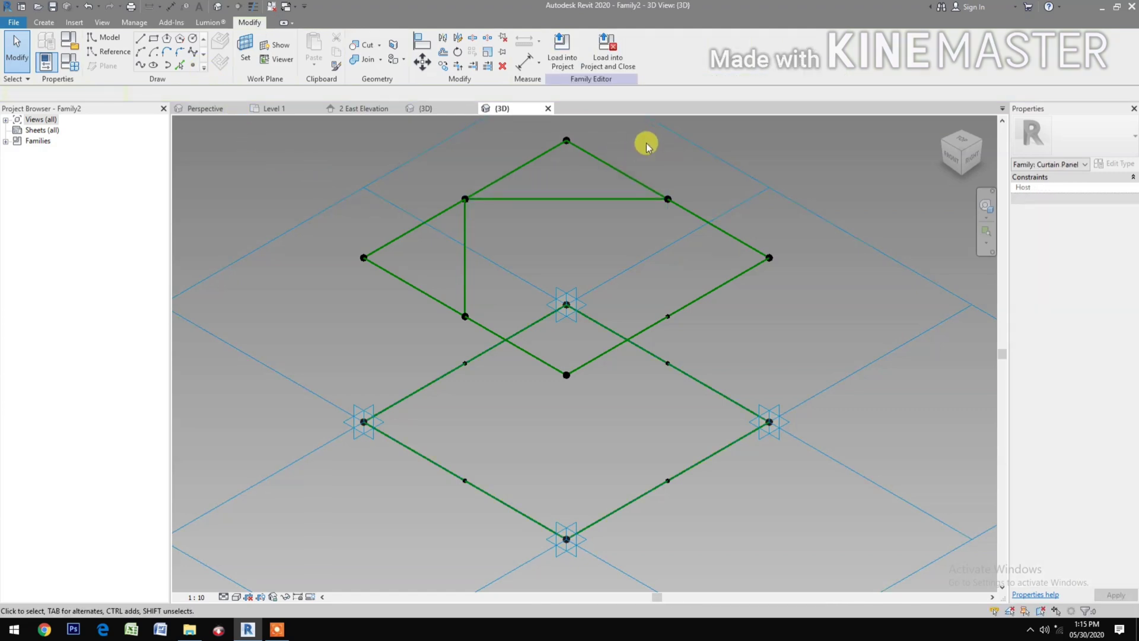
# Join the upper-frame midpoints on either side of its right corner with a spline through points and make it a reference line
pyautogui.moveTo(642, 140); pyautogui.dragTo(690, 331)
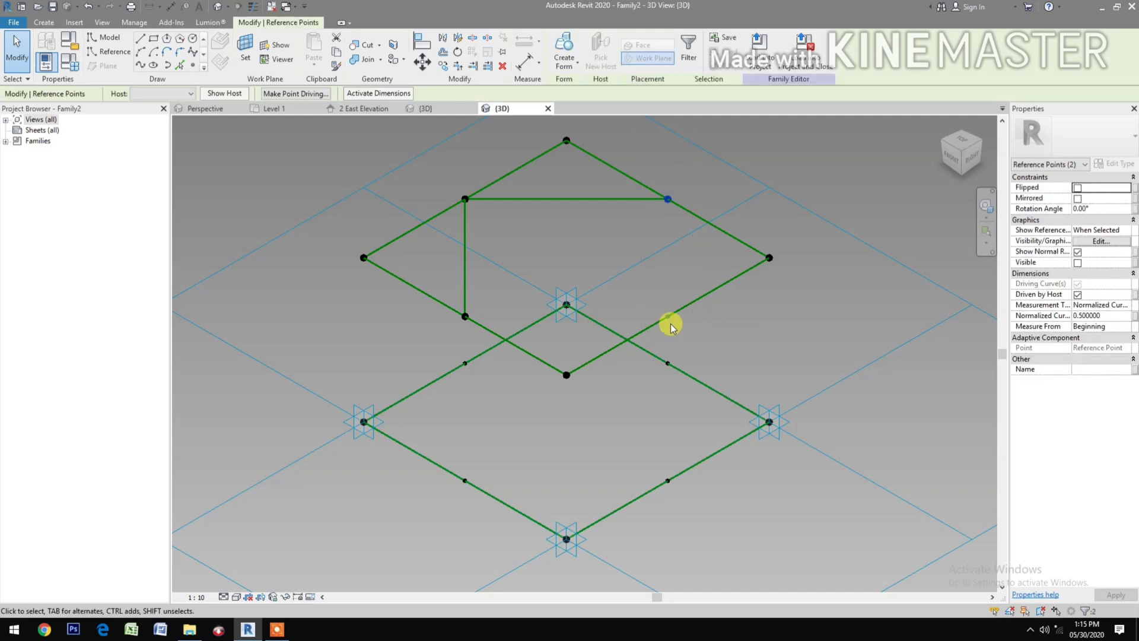
pyautogui.click(139, 66)
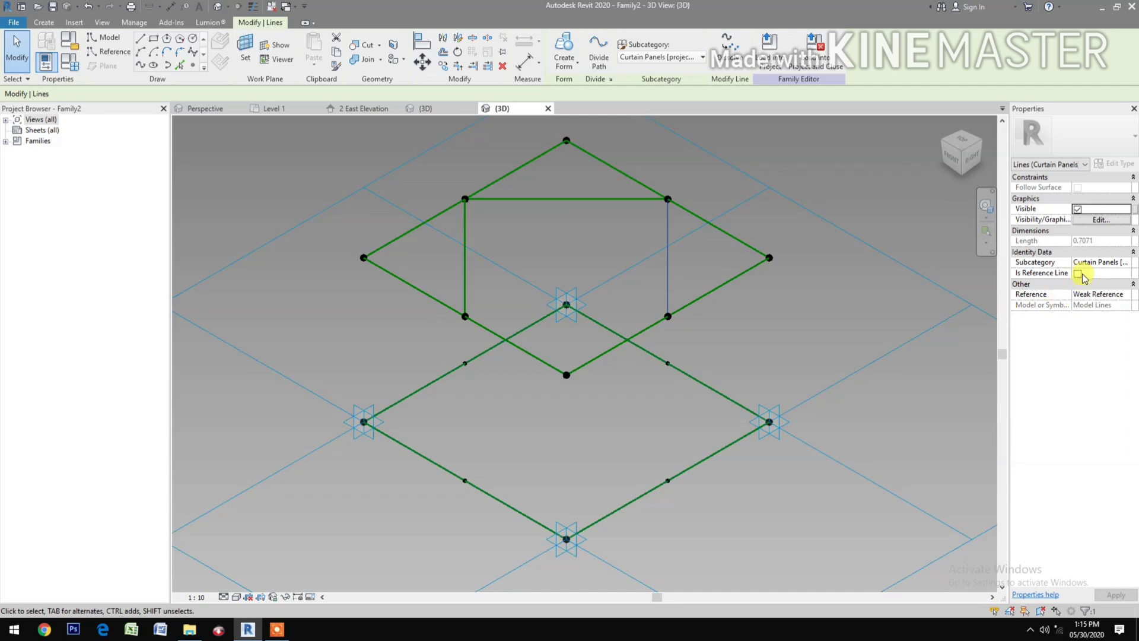
pyautogui.click(1078, 273)
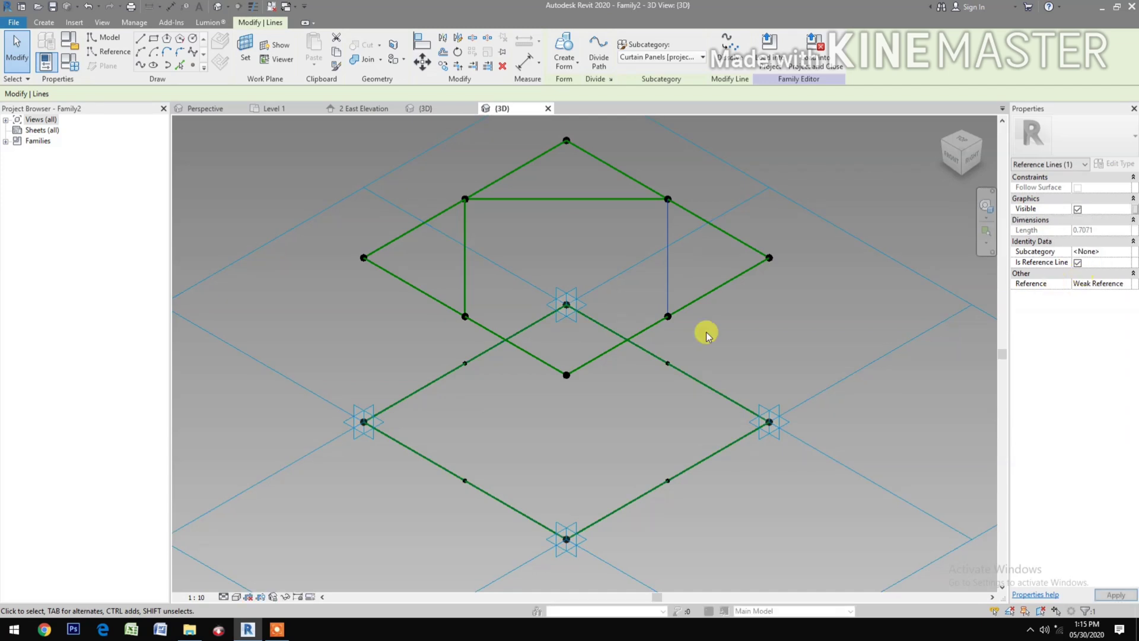
pyautogui.click(404, 349)
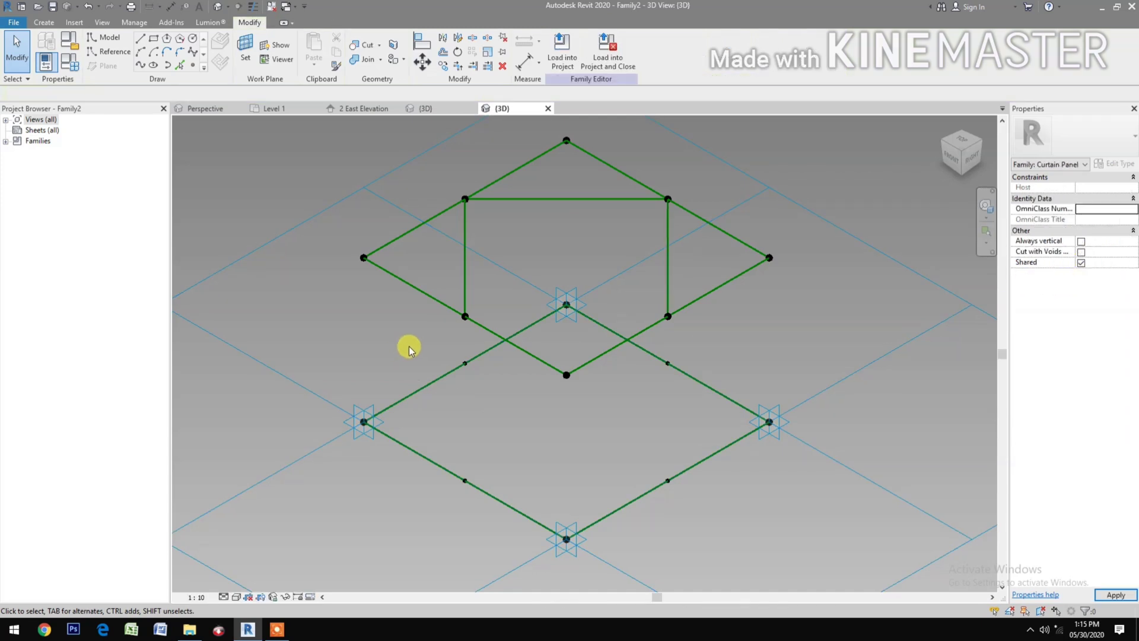
# Close the upper inner rectangle with a spline through the two midpoints beside the front corner, made a reference line
pyautogui.moveTo(408, 346); pyautogui.dragTo(714, 311)
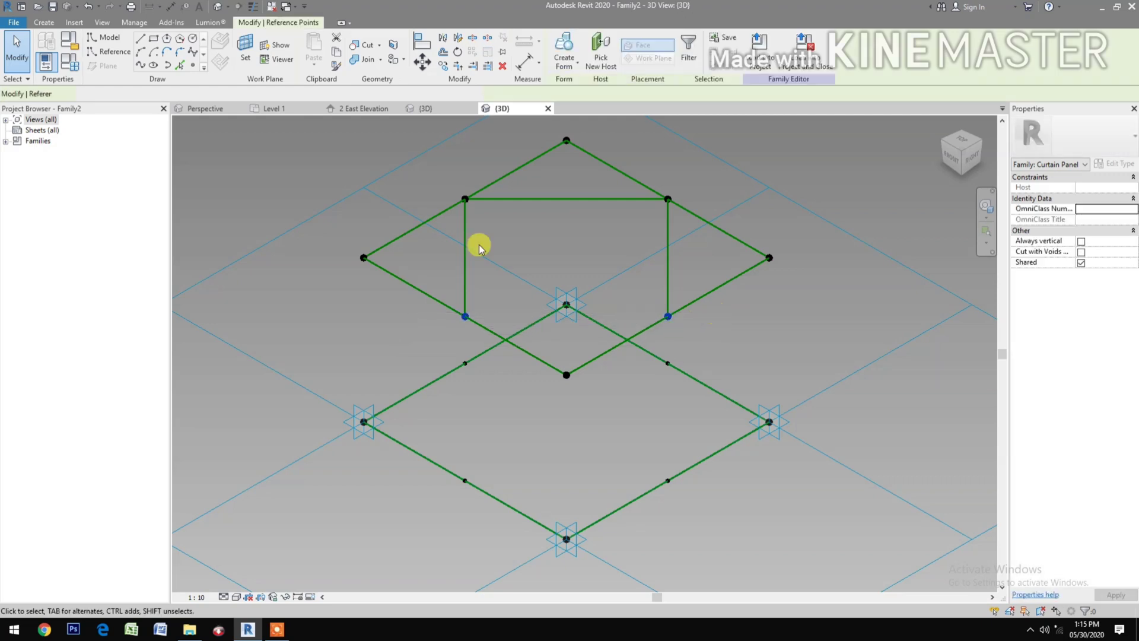
pyautogui.click(140, 65)
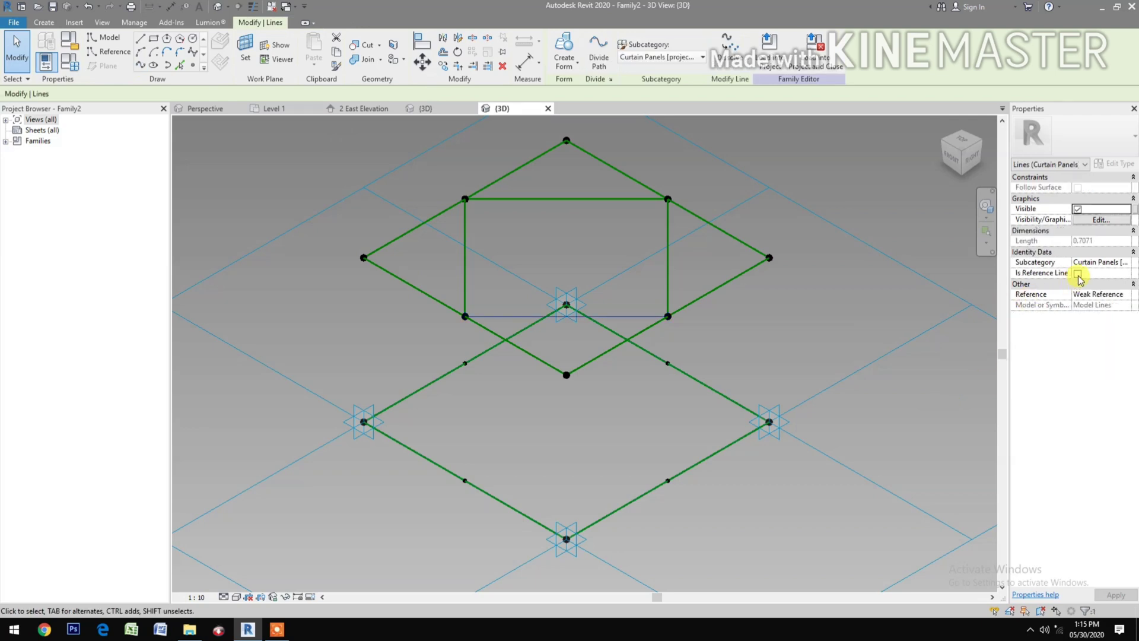
pyautogui.click(1077, 274)
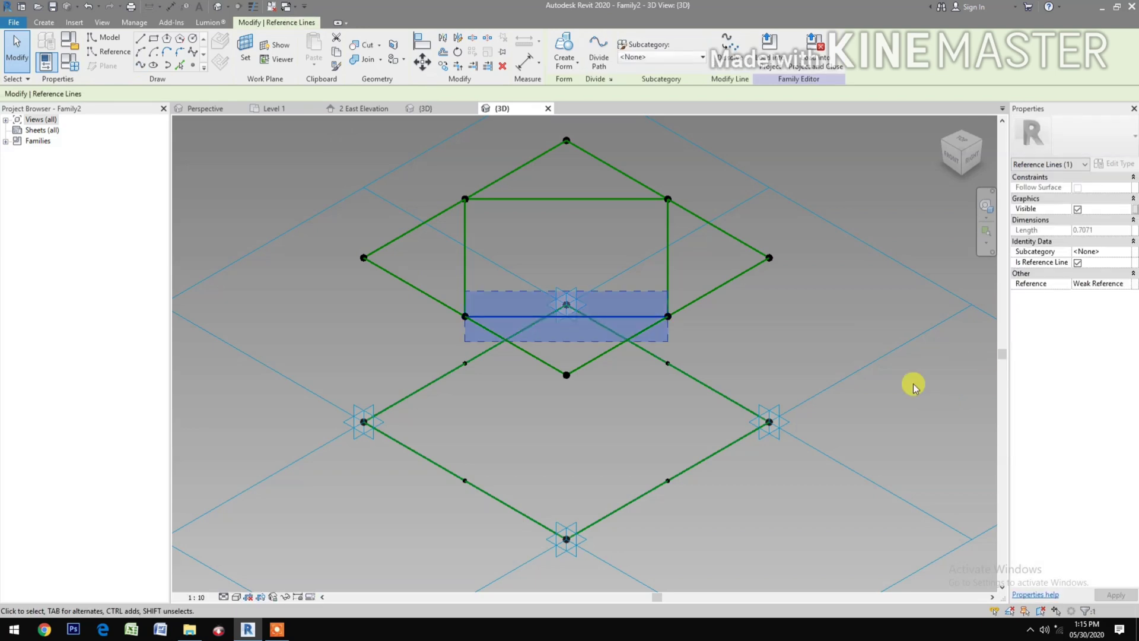
pyautogui.click(593, 408)
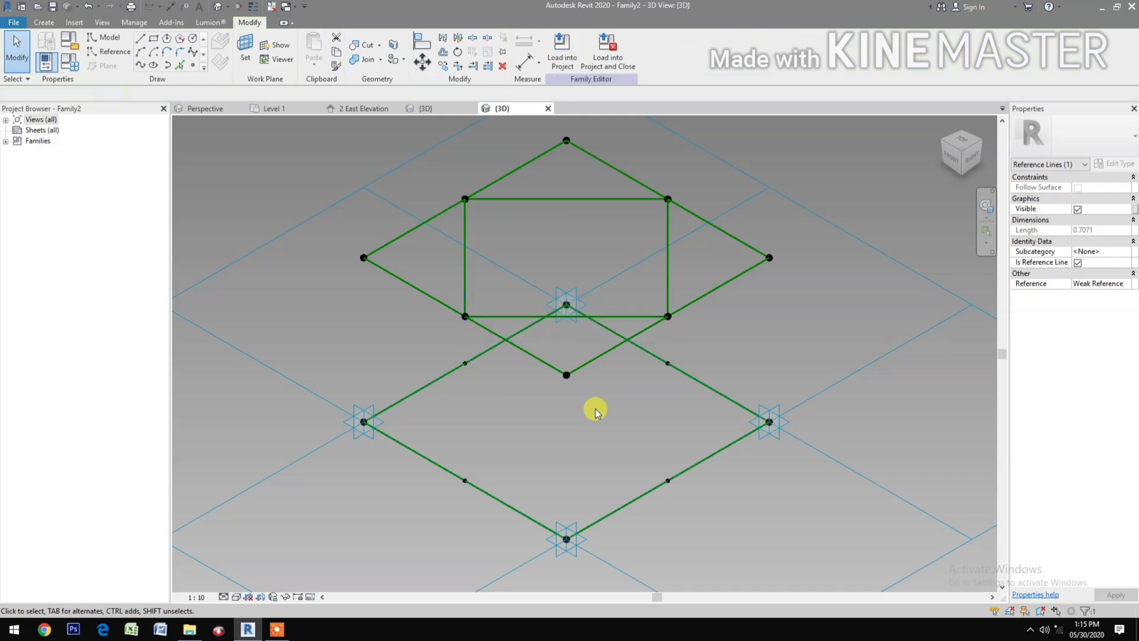
# Join the base-frame midpoints on either side of its left corner with a spline through points and make it a reference line
pyautogui.moveTo(445, 519); pyautogui.dragTo(476, 350)
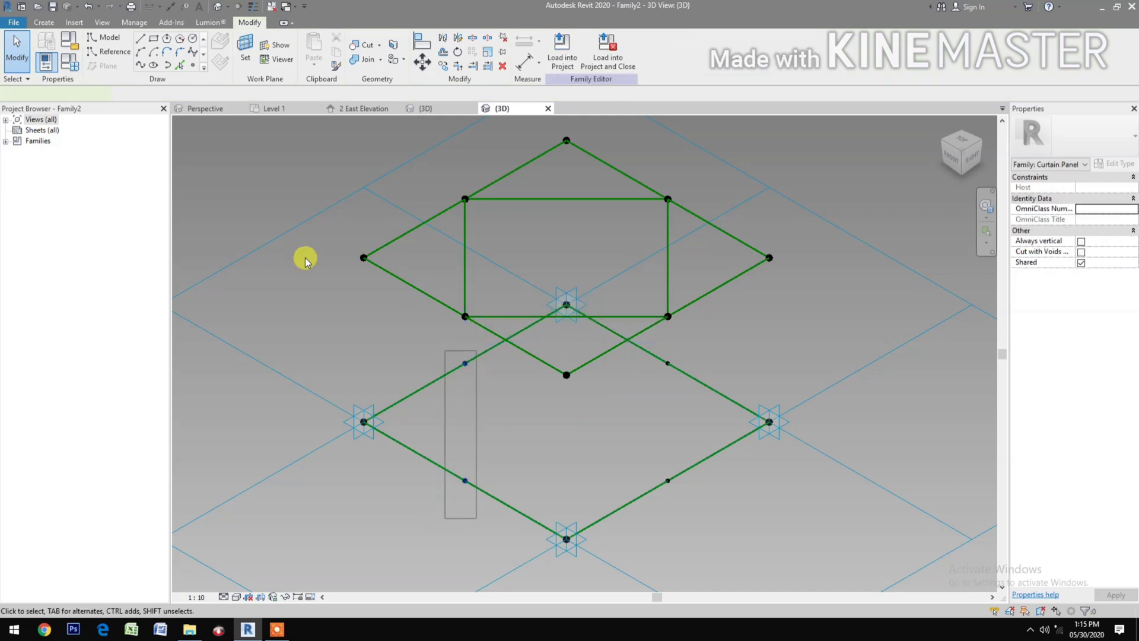
pyautogui.click(142, 70)
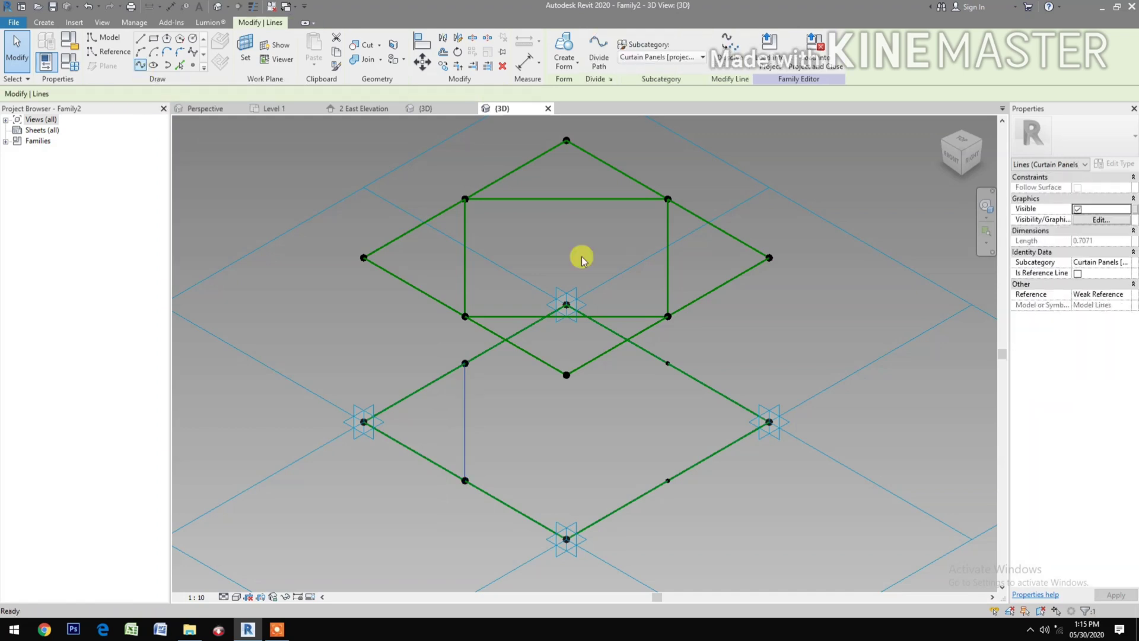
pyautogui.click(1077, 274)
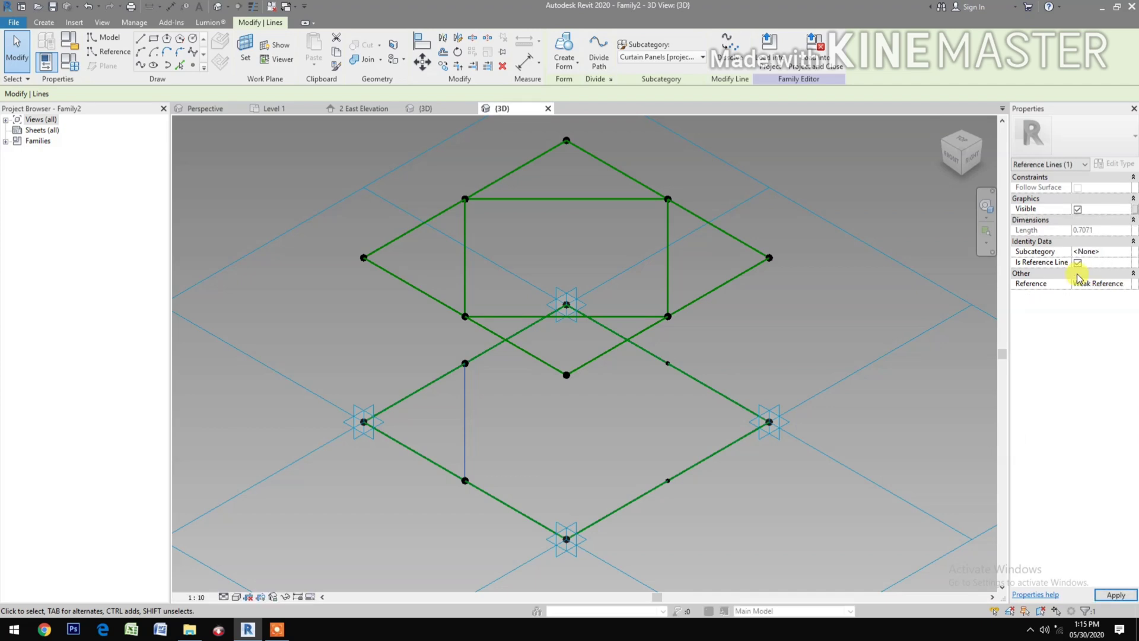
pyautogui.click(400, 339)
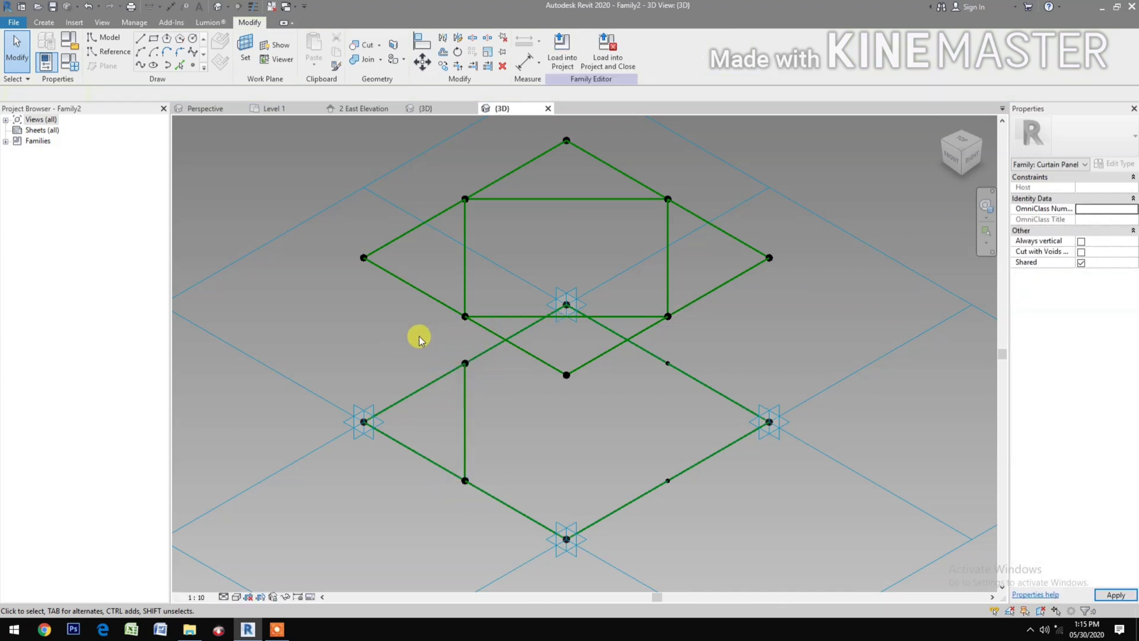
# Join the base-frame midpoints on either side of its back corner with a spline through points, made a reference line
pyautogui.moveTo(391, 330); pyautogui.dragTo(732, 366)
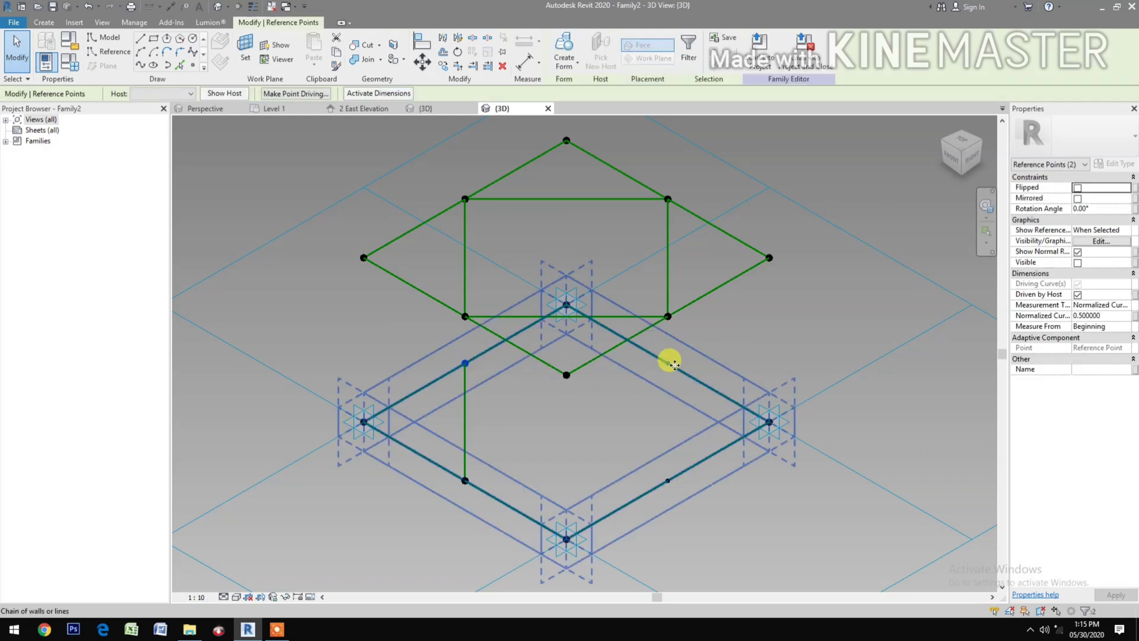
pyautogui.click(139, 66)
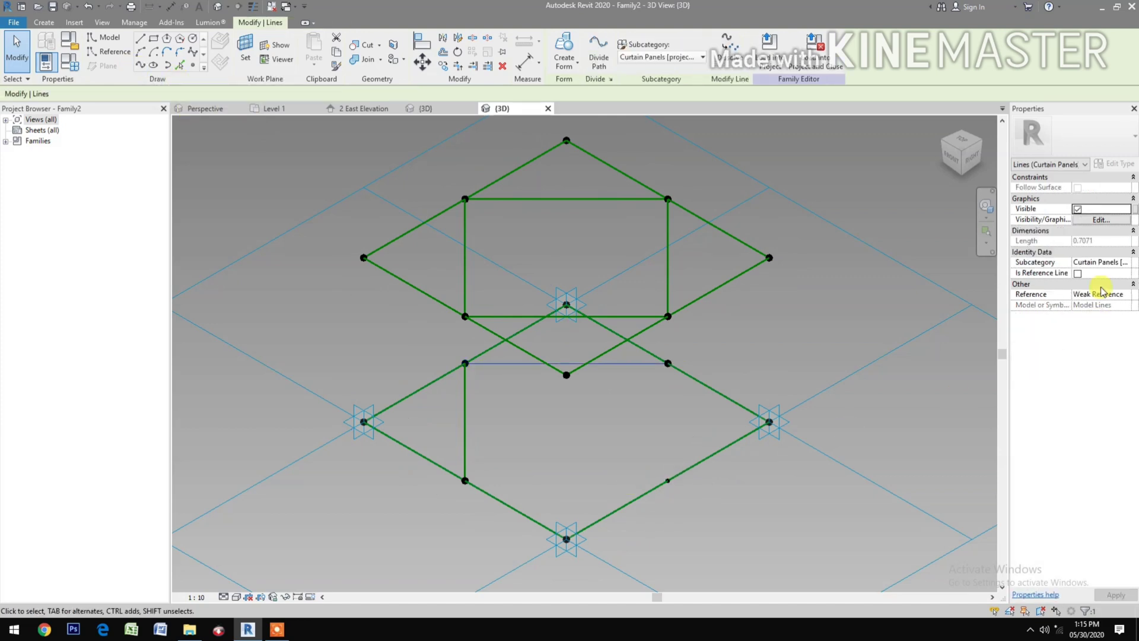
pyautogui.click(1077, 273)
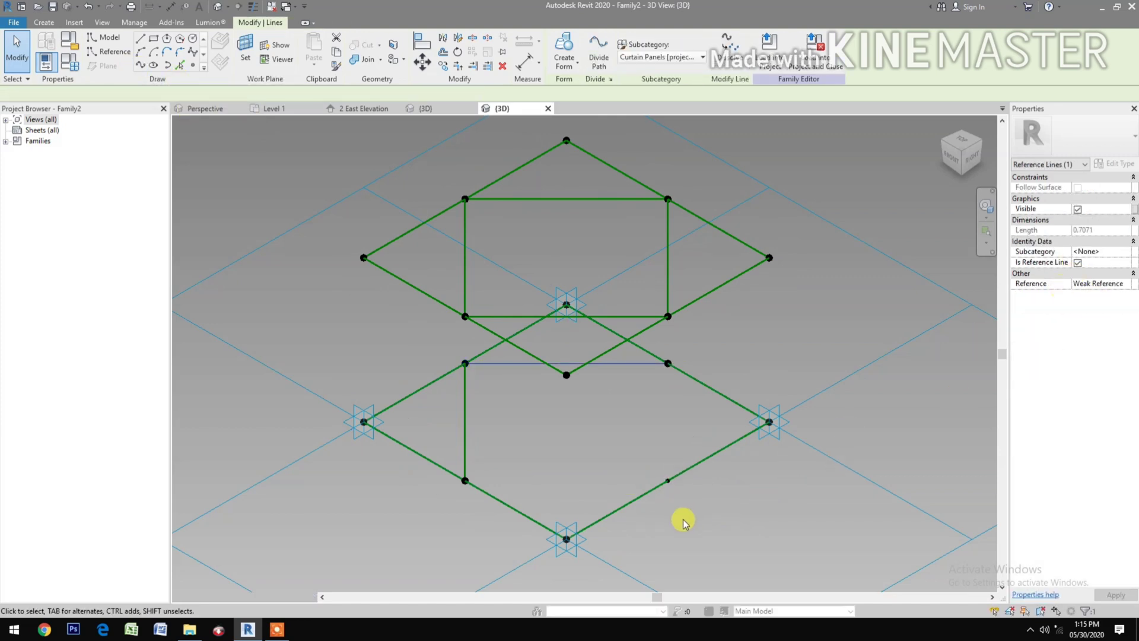
# Join the base-frame midpoints on either side of its right corner with a spline through points and make it a reference line
pyautogui.moveTo(653, 531); pyautogui.dragTo(664, 353)
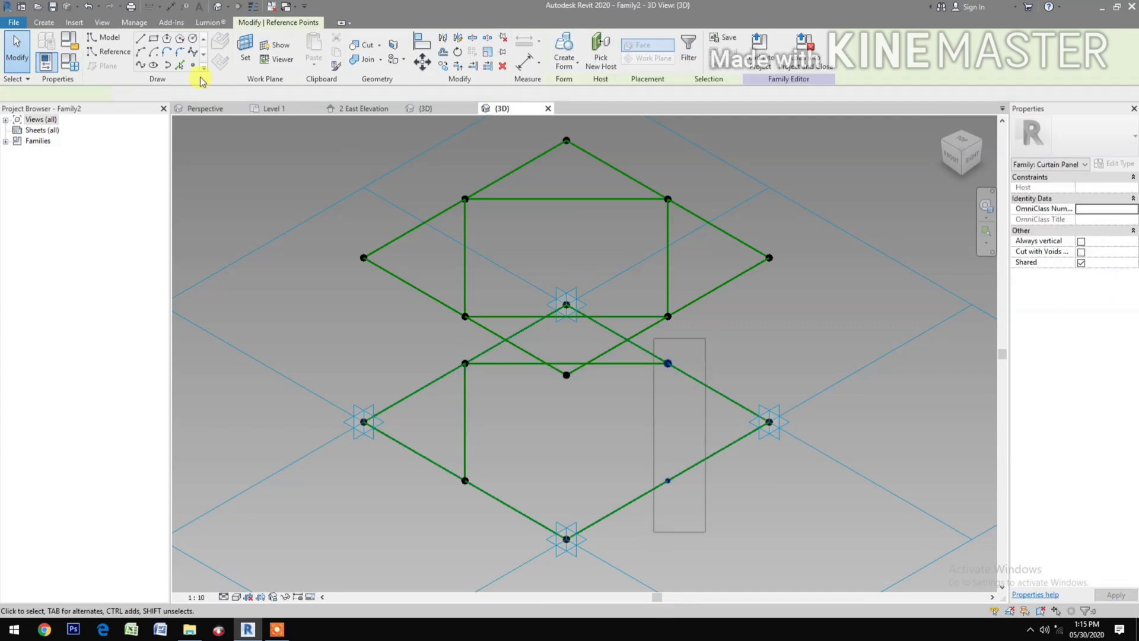
pyautogui.click(140, 66)
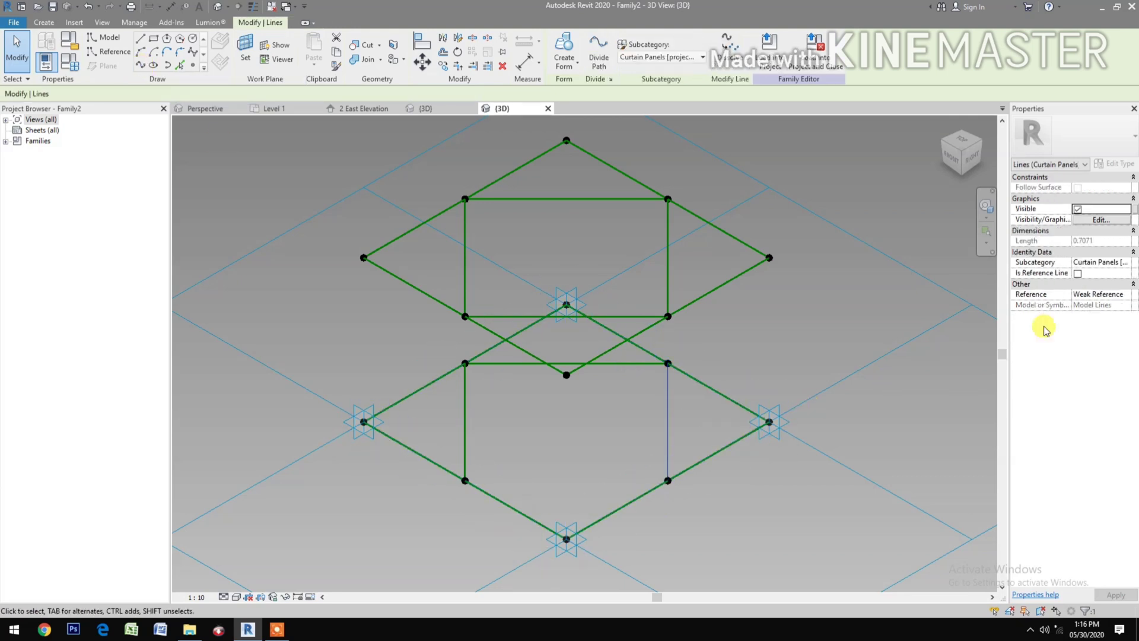
pyautogui.click(1077, 274)
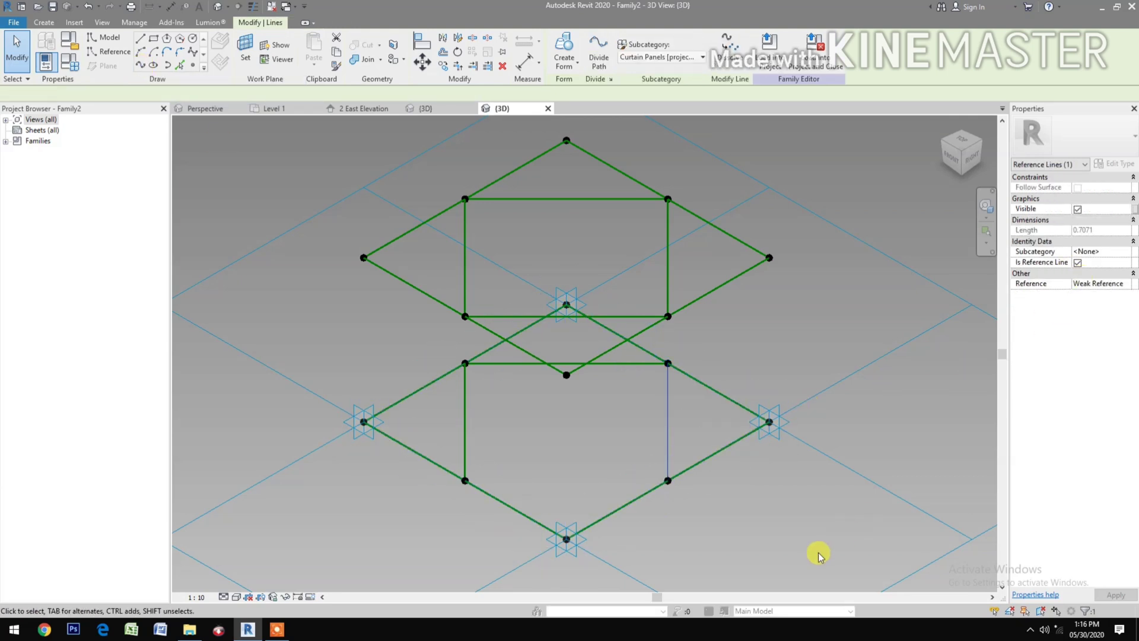
pyautogui.click(396, 502)
# Close the base inner rectangle with a spline through the two midpoints beside the front corner, made a reference line
pyautogui.moveTo(476, 497); pyautogui.dragTo(702, 455)
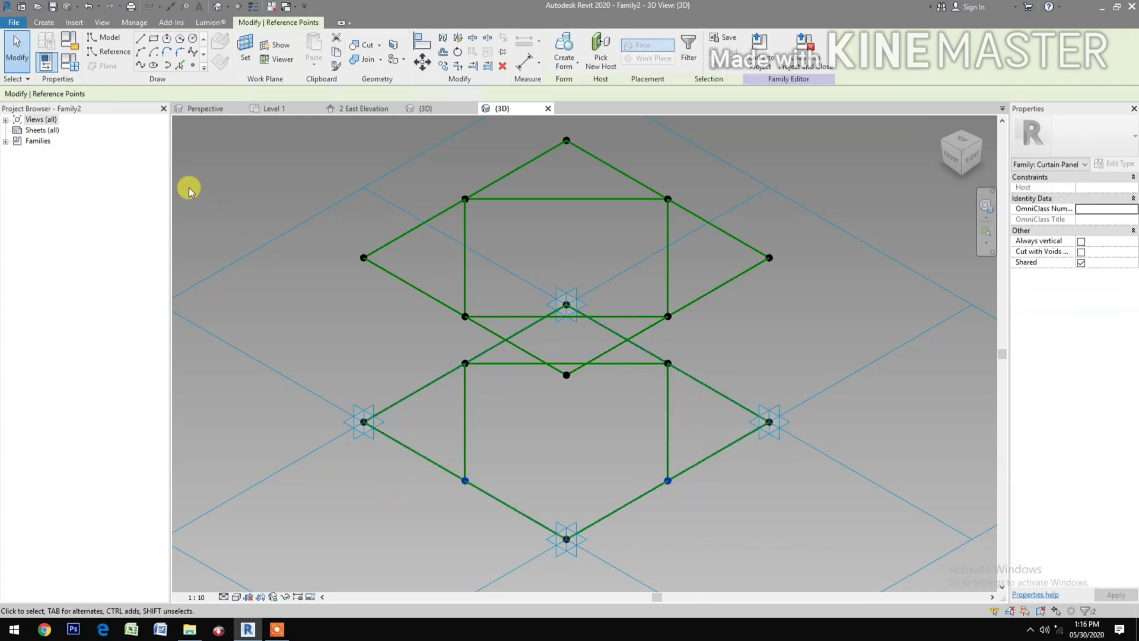
pyautogui.click(141, 66)
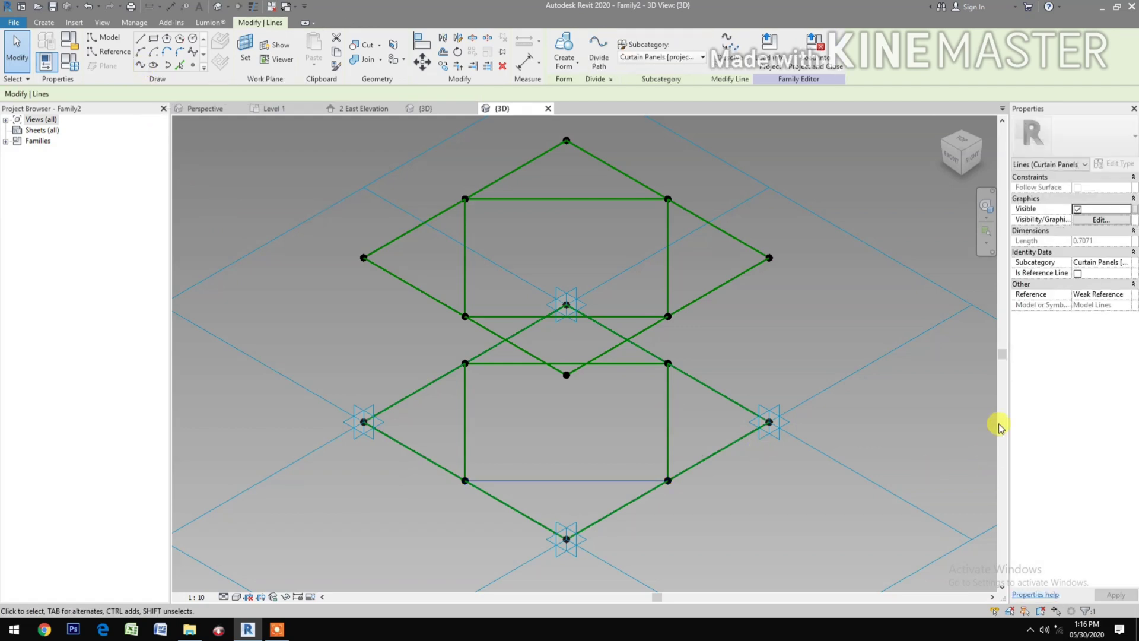
pyautogui.click(1077, 274)
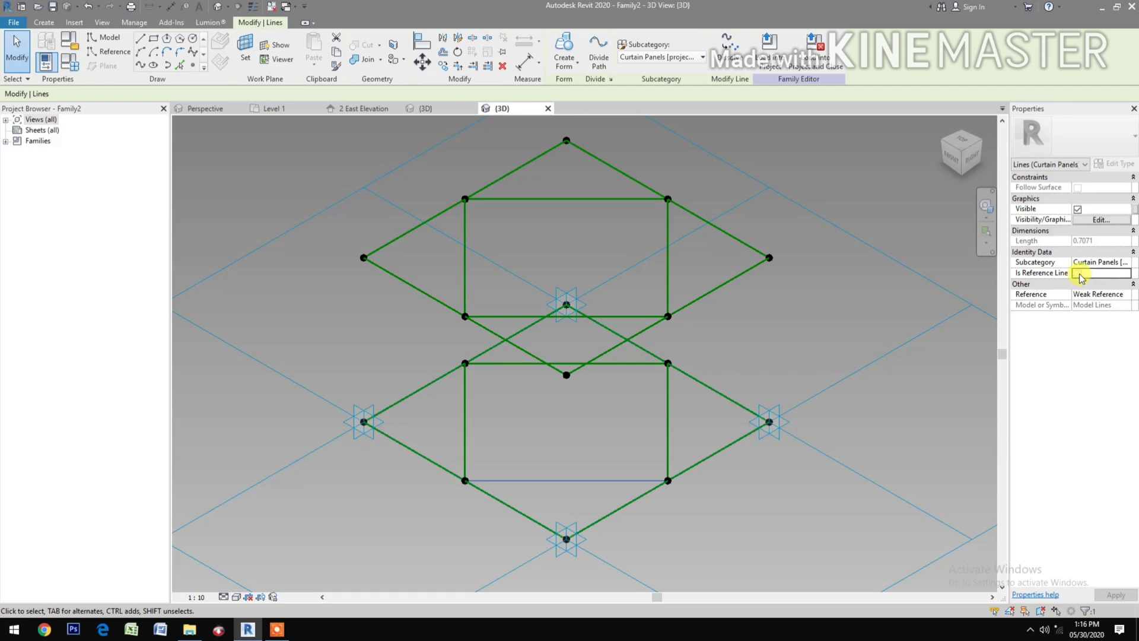
pyautogui.click(757, 530)
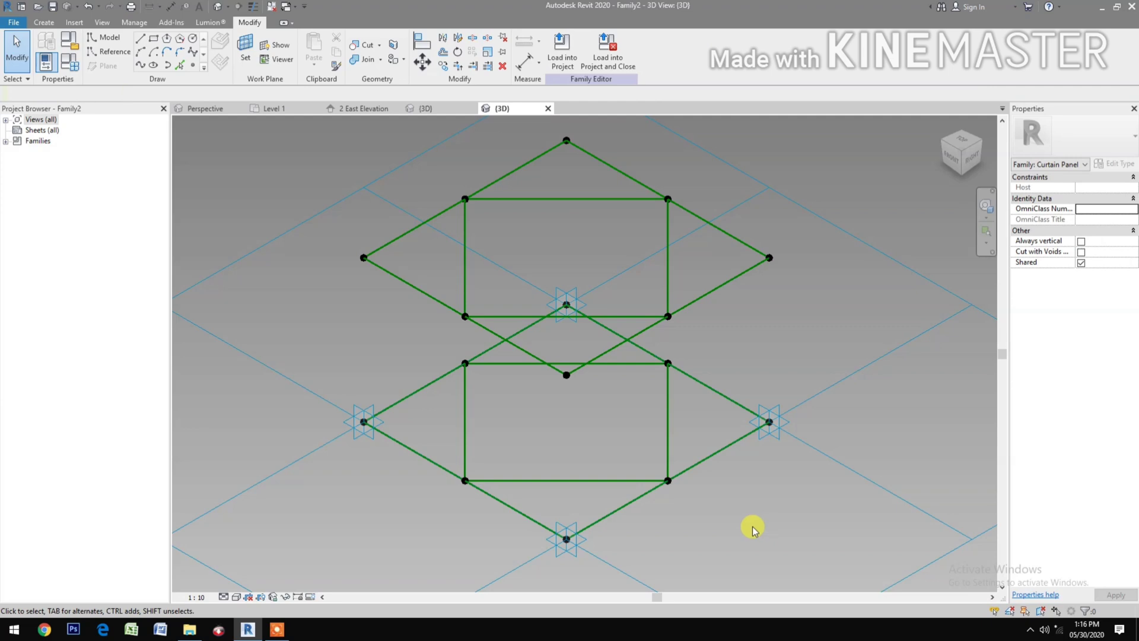
# Switch to File Explorer, browse the work files to the Profiles folder and open Adaptive 4 Point Circle.rfa in Revit
pyautogui.click(188, 630)
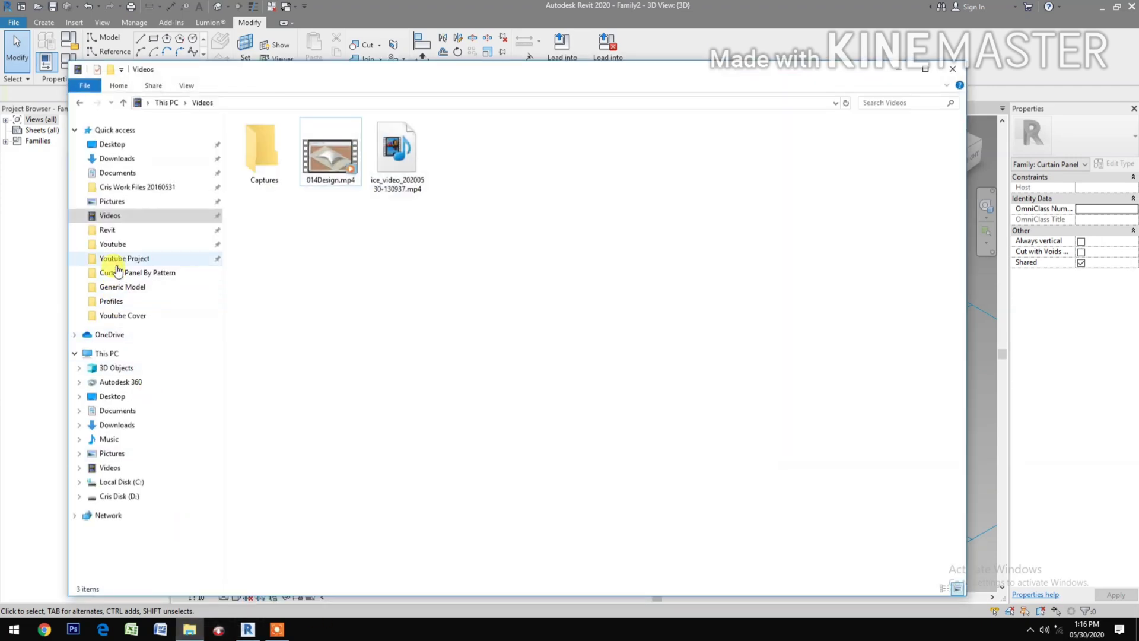
pyautogui.click(152, 189)
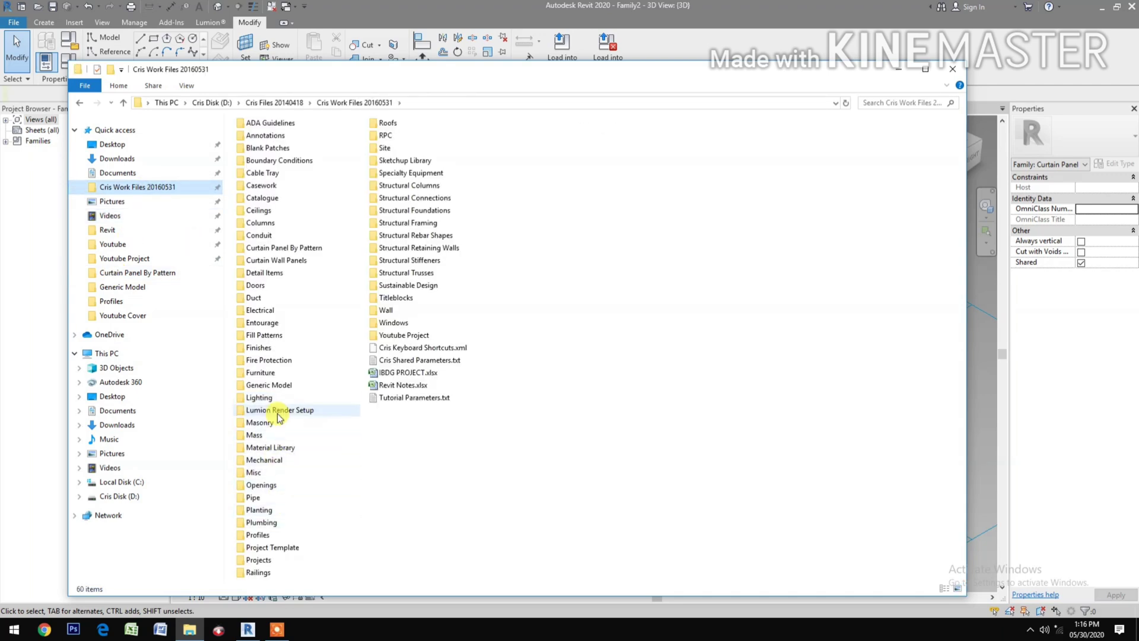
pyautogui.click(282, 386)
pyautogui.doubleClick(283, 391)
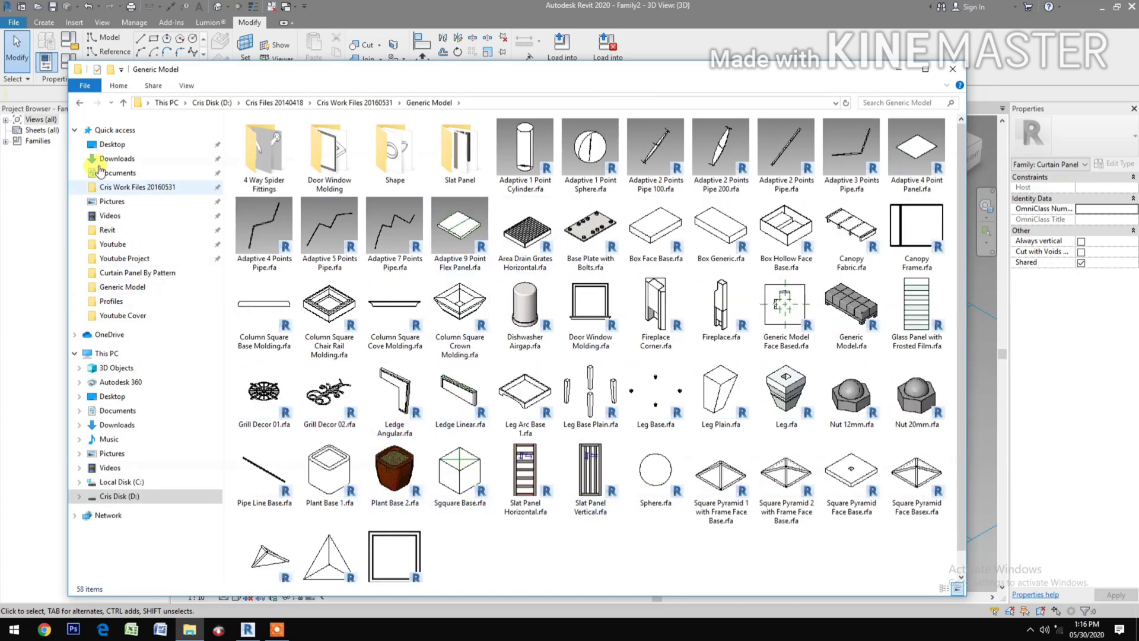
pyautogui.press('BackSpace')
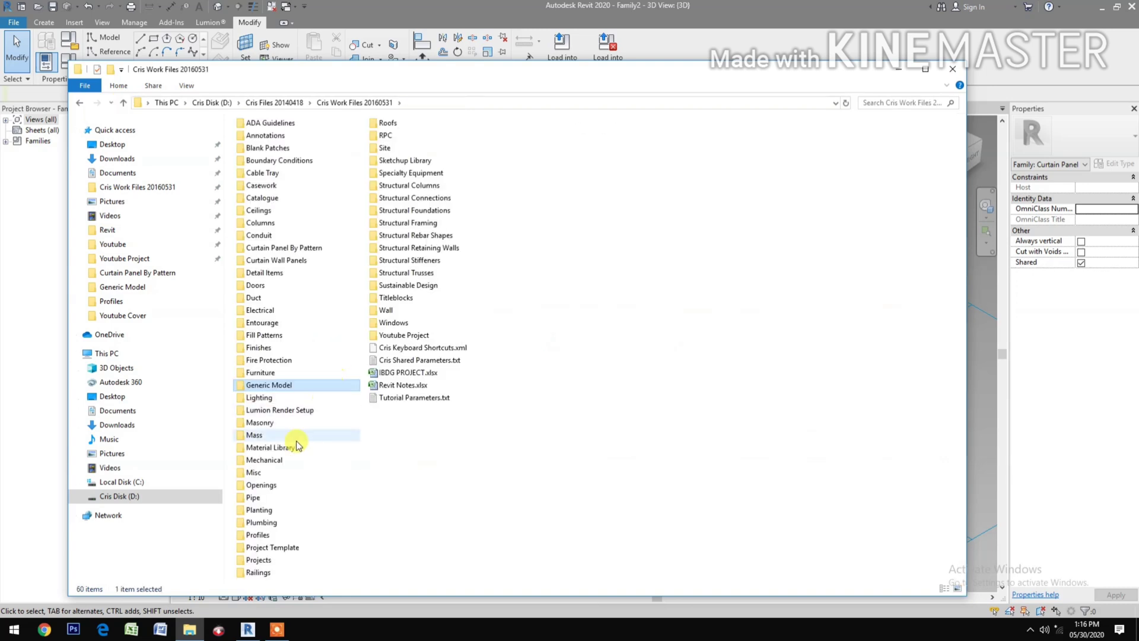
pyautogui.click(264, 540)
pyautogui.doubleClick(261, 536)
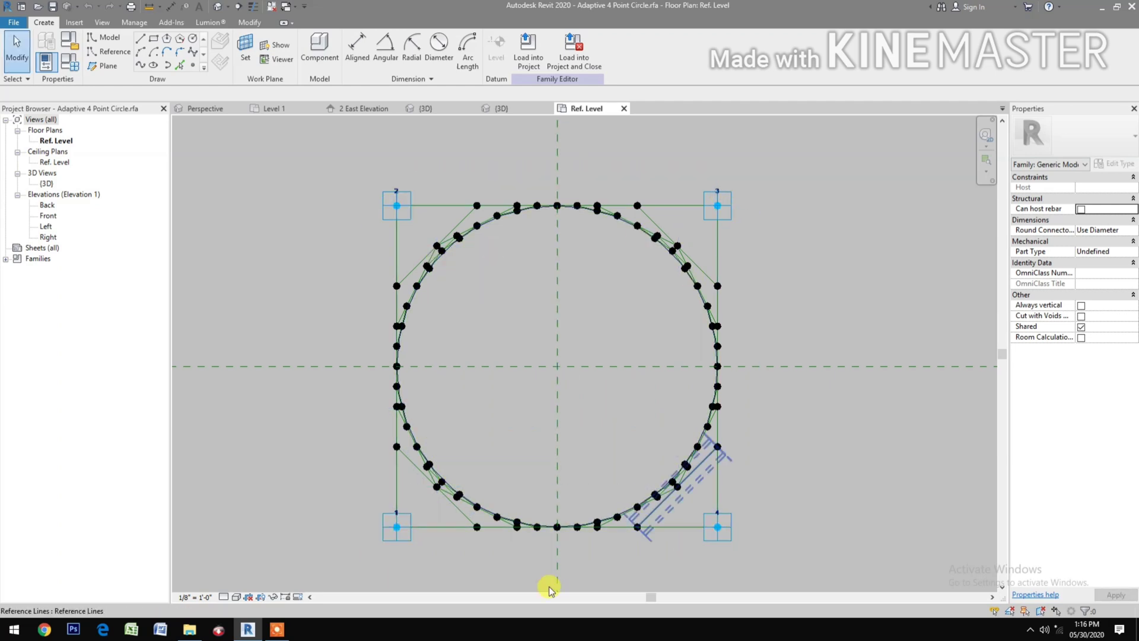
# Load the circle family into Family2 only, leaving out 015Design.rte, and close the circle family
pyautogui.click(574, 72)
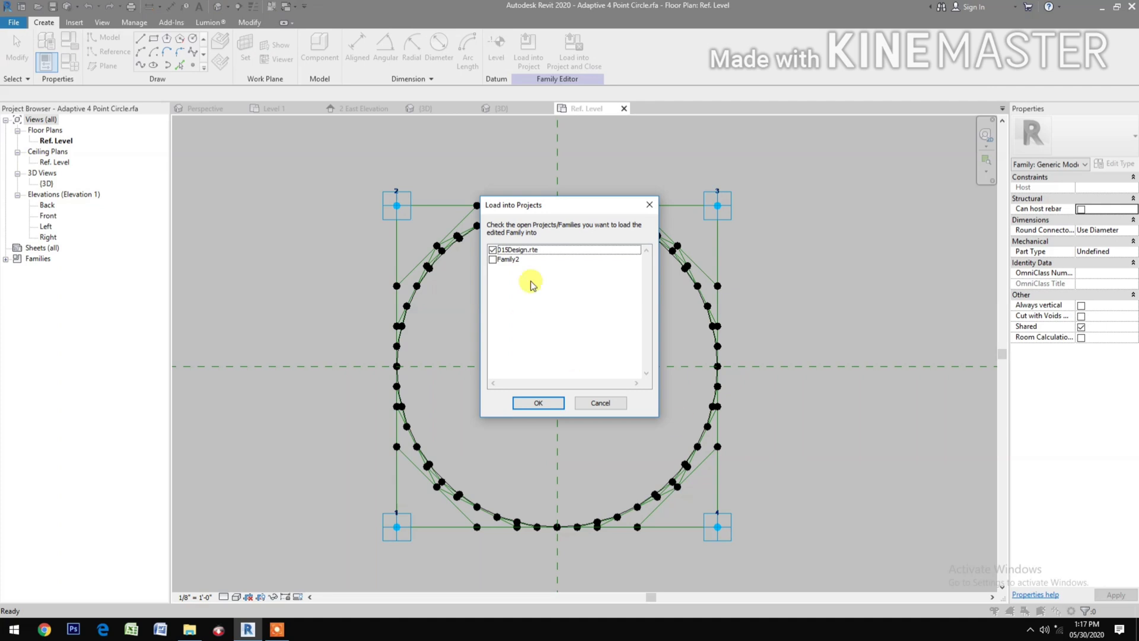
pyautogui.click(492, 259)
pyautogui.click(492, 250)
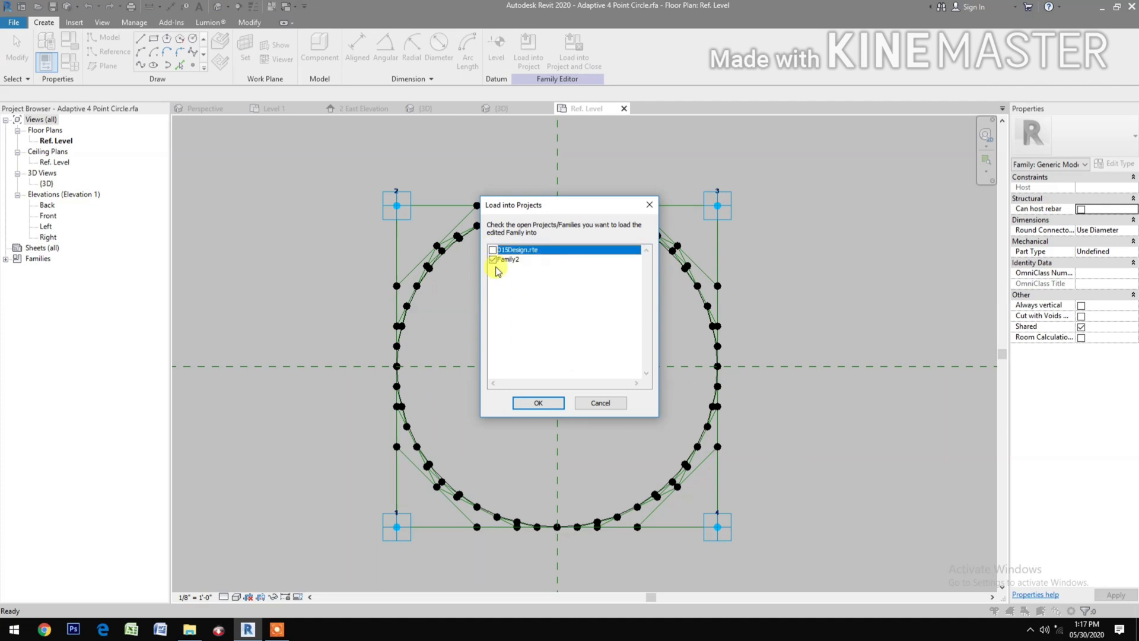
pyautogui.click(531, 404)
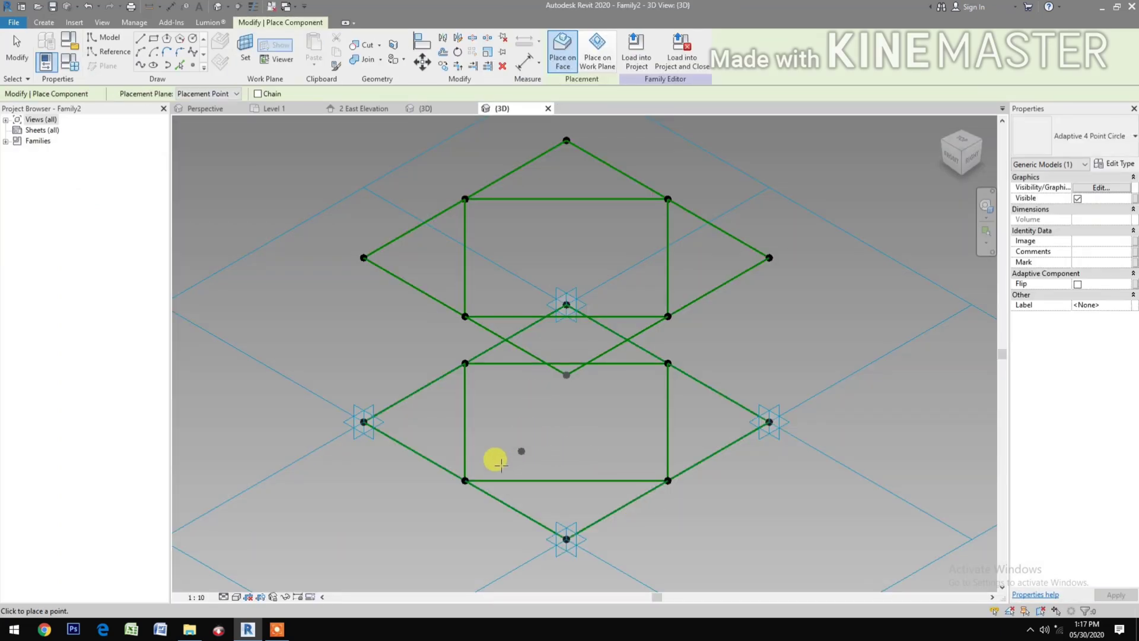
# Place an Adaptive 4 Point Circle on the four edge midpoints of the base frame
pyautogui.click(465, 480)
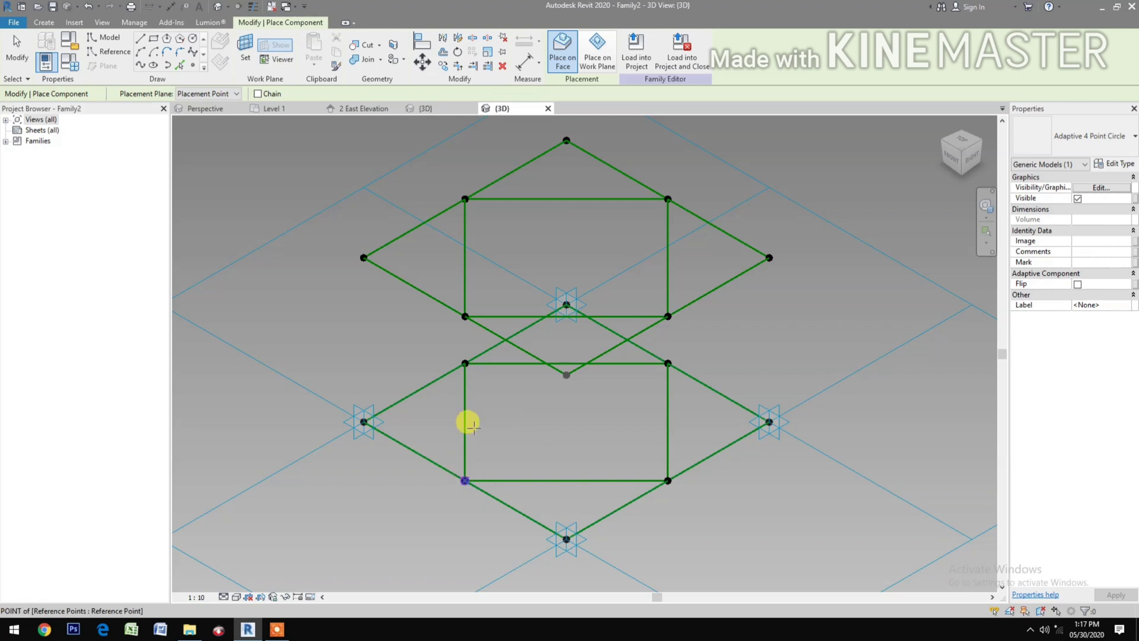
pyautogui.click(465, 363)
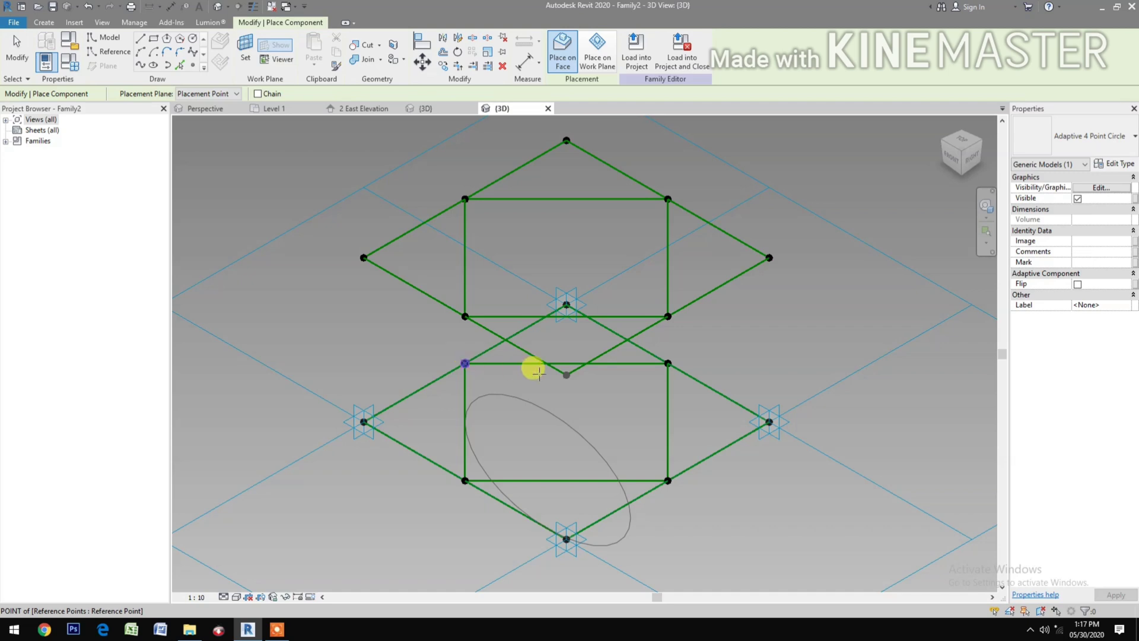
pyautogui.press('Escape')
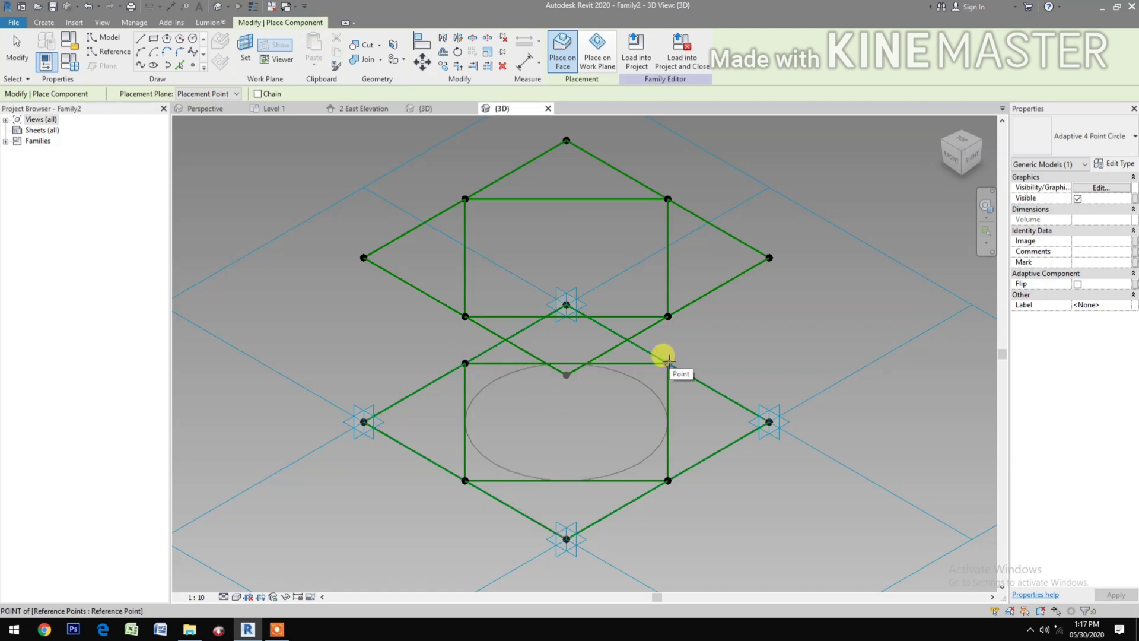
pyautogui.click(665, 365)
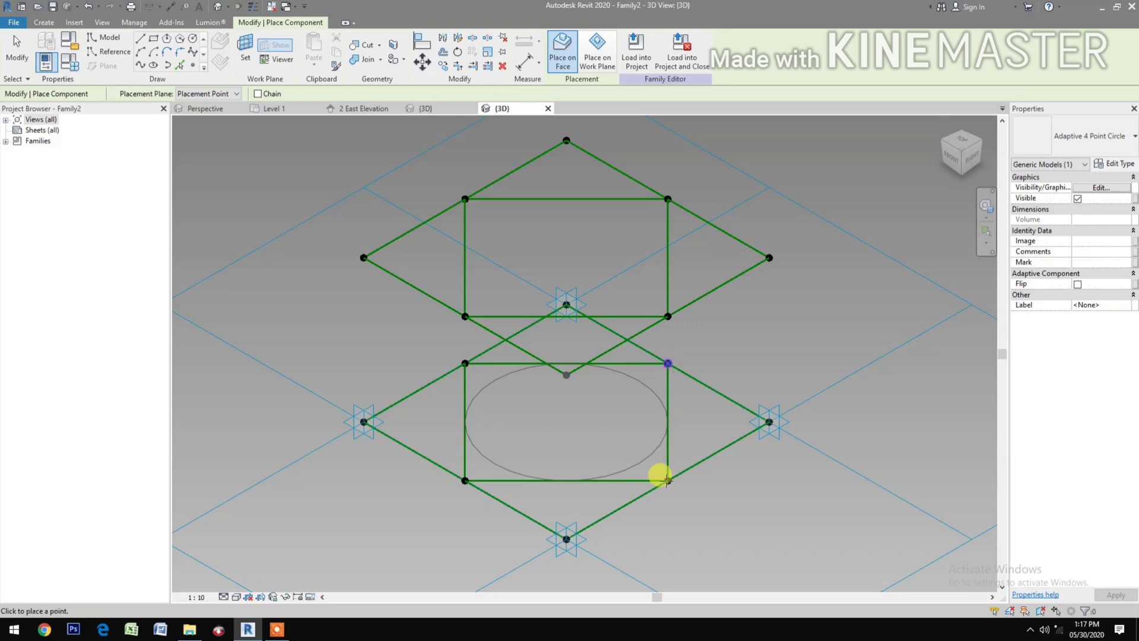
pyautogui.click(666, 480)
pyautogui.press('Escape')
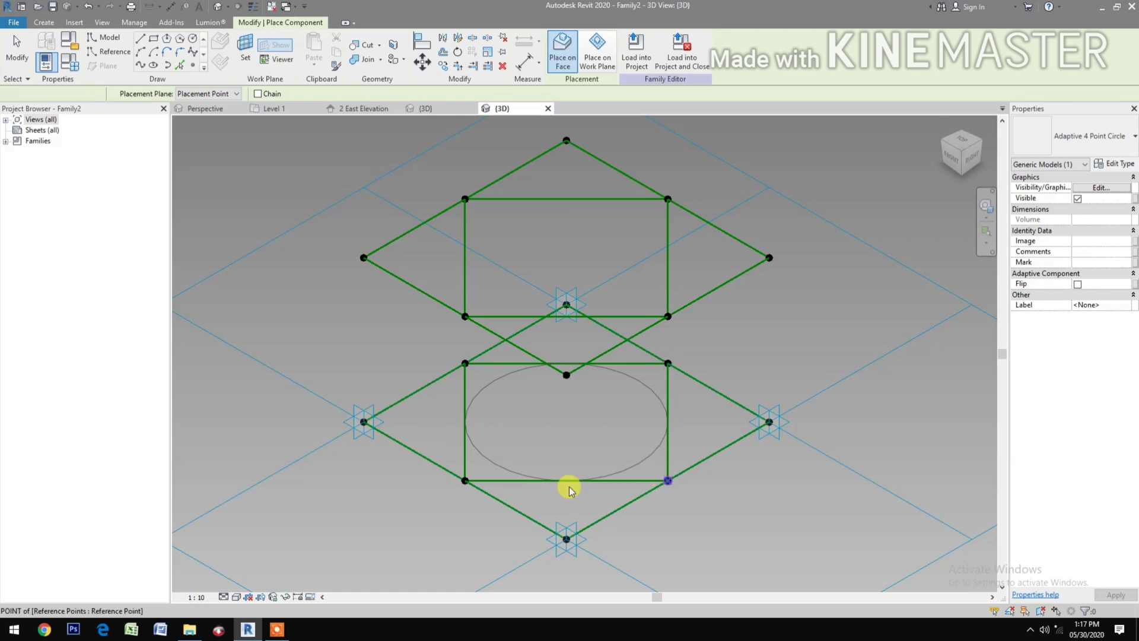
pyautogui.press('Escape')
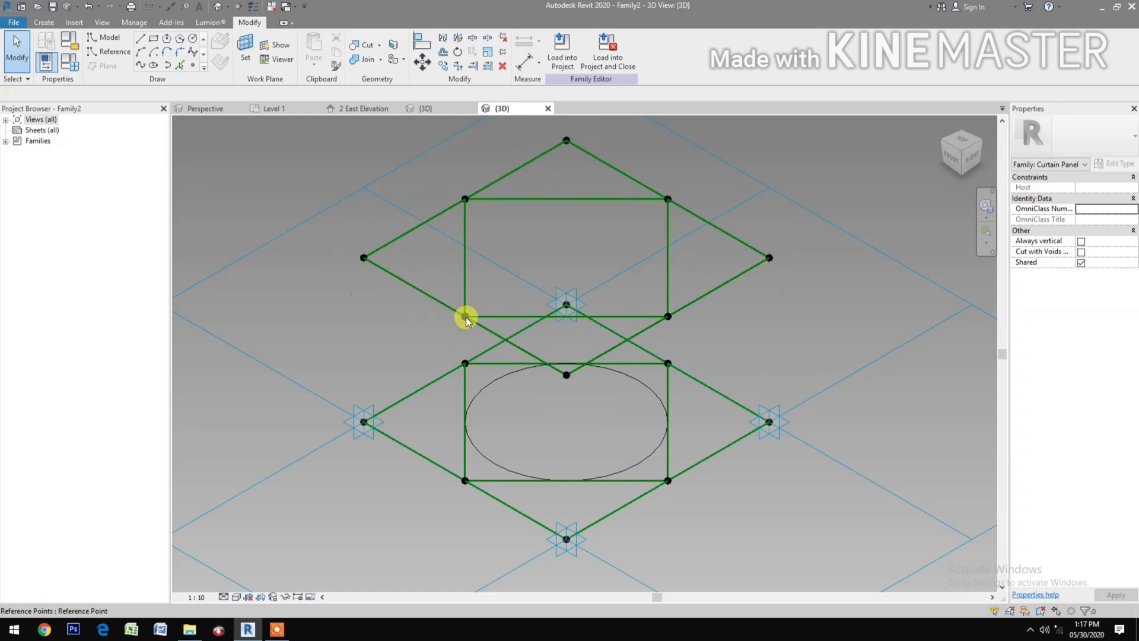
# Place another Adaptive 4 Point Circle from the loaded Generic Models families on the four edge midpoints of the upper frame
pyautogui.click(465, 317)
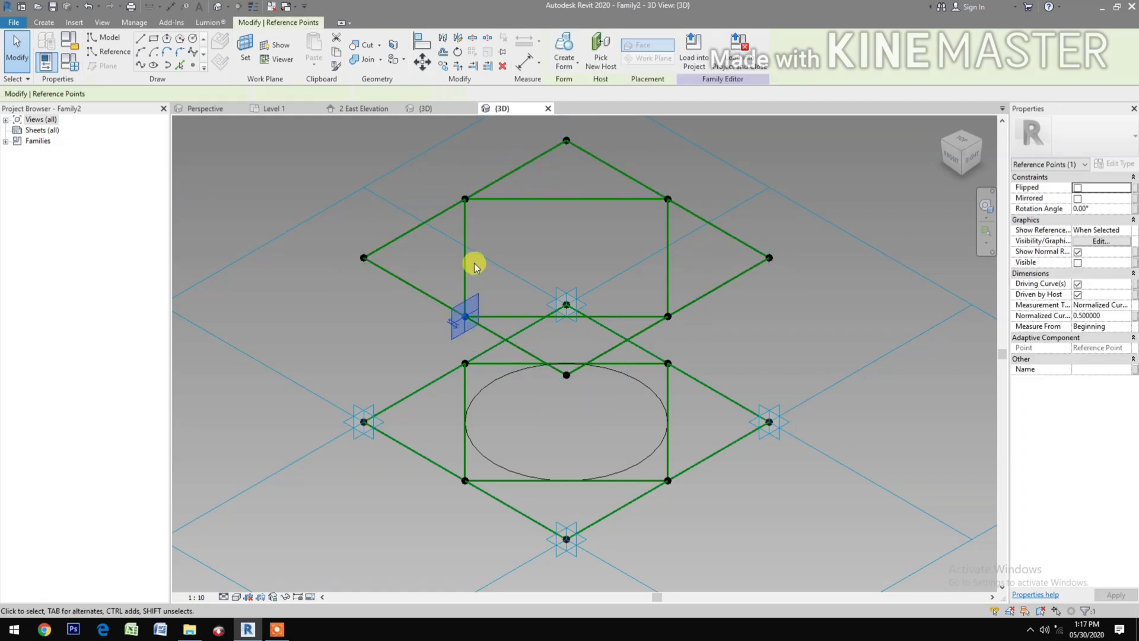
pyautogui.press('Escape')
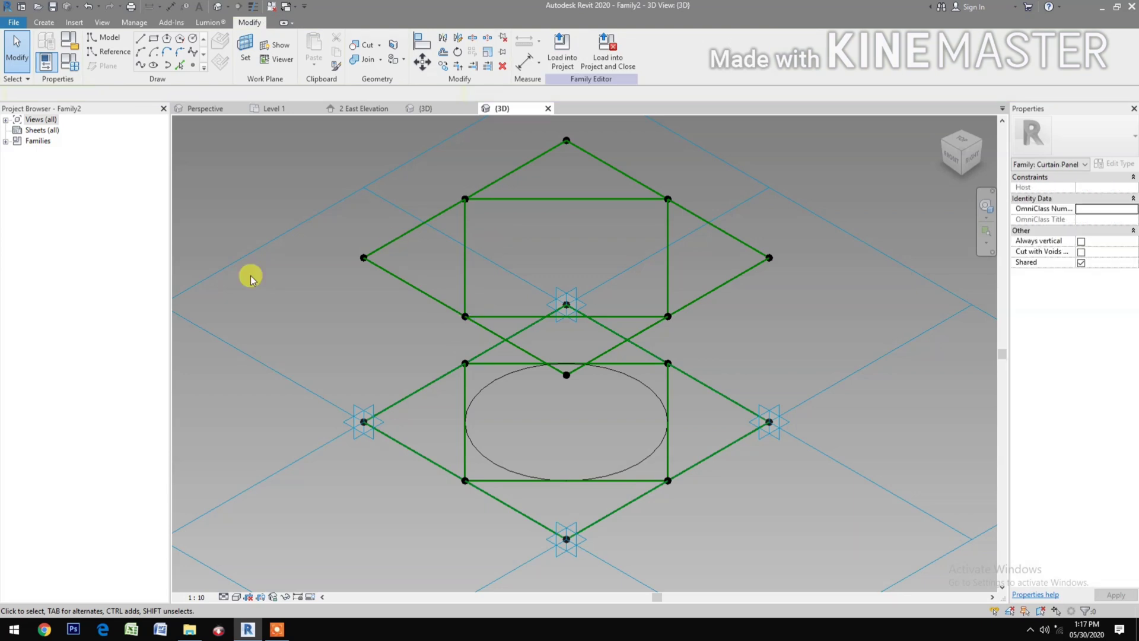
pyautogui.click(7, 149)
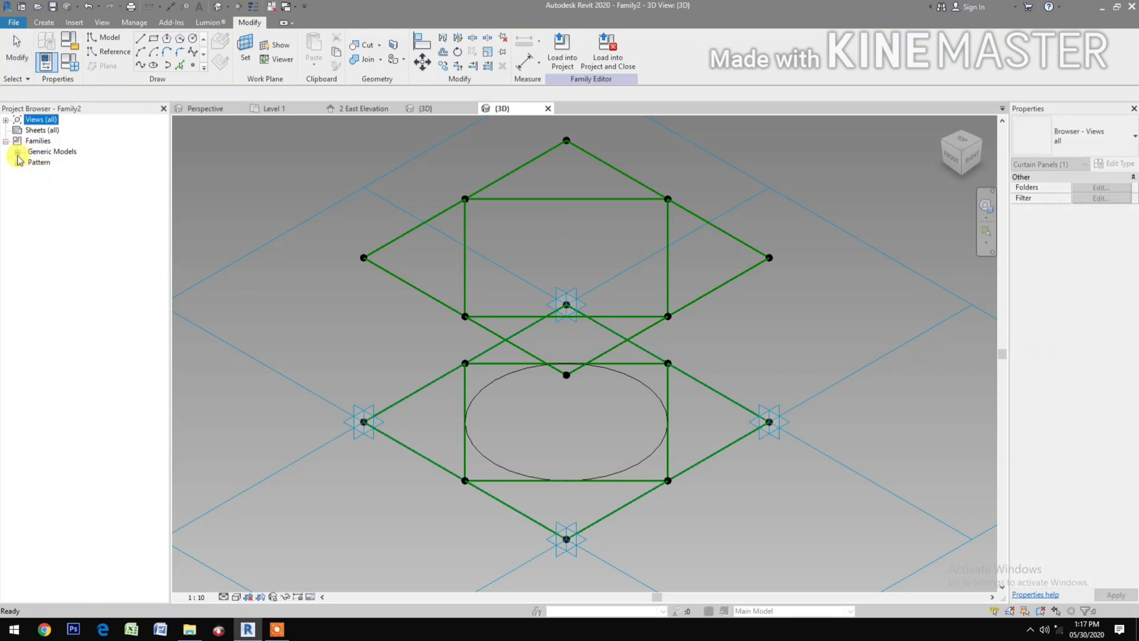
pyautogui.click(18, 151)
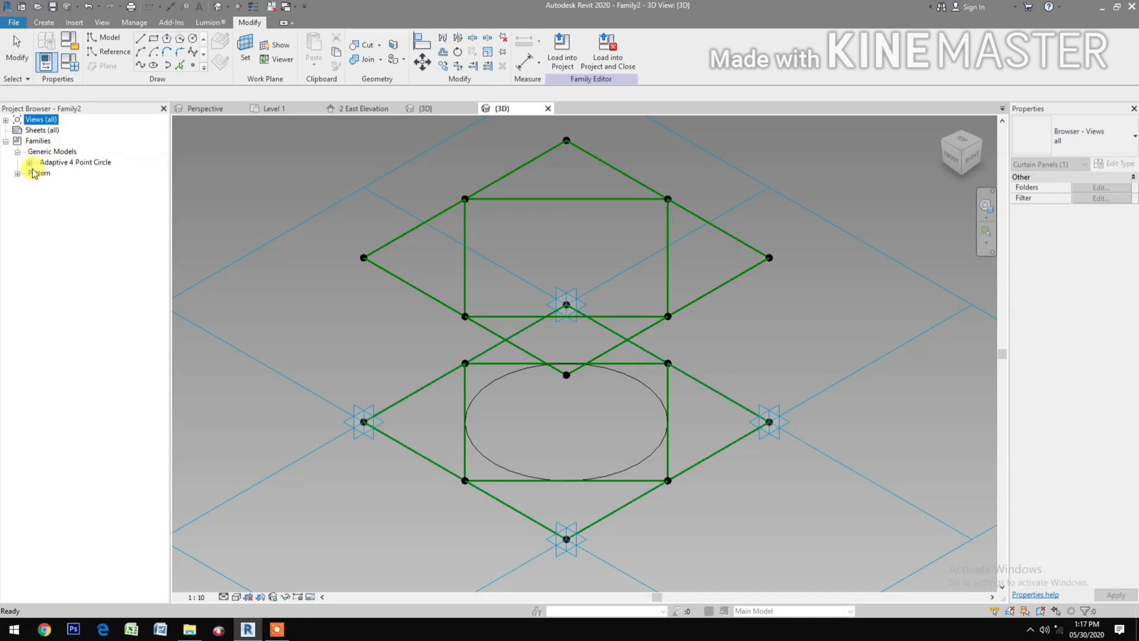
pyautogui.doubleClick(77, 174)
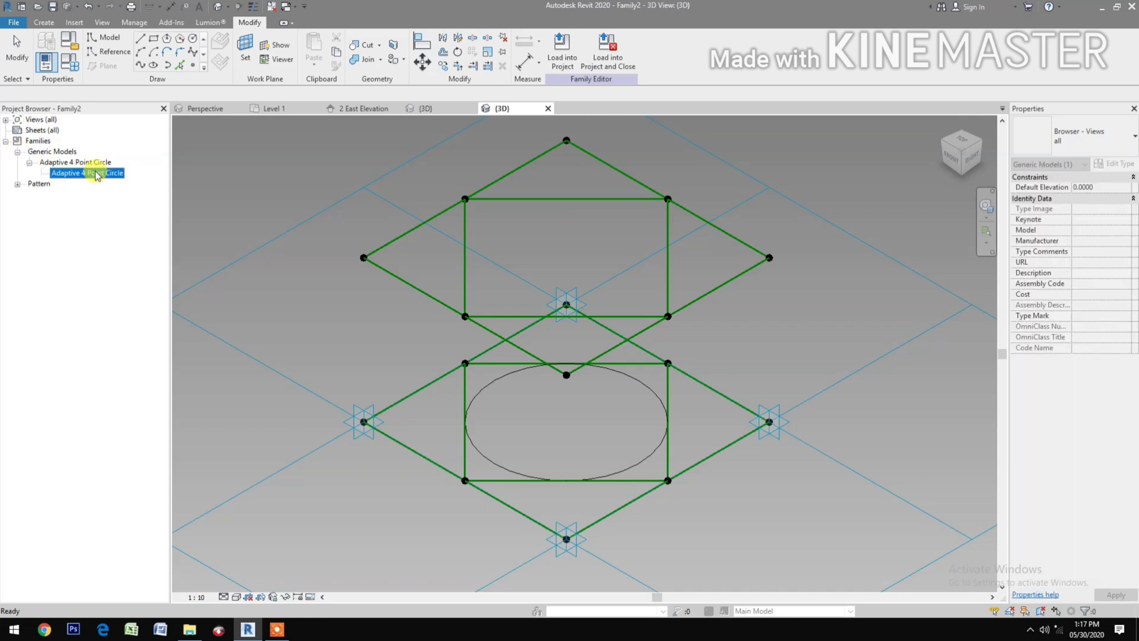
pyautogui.click(613, 52)
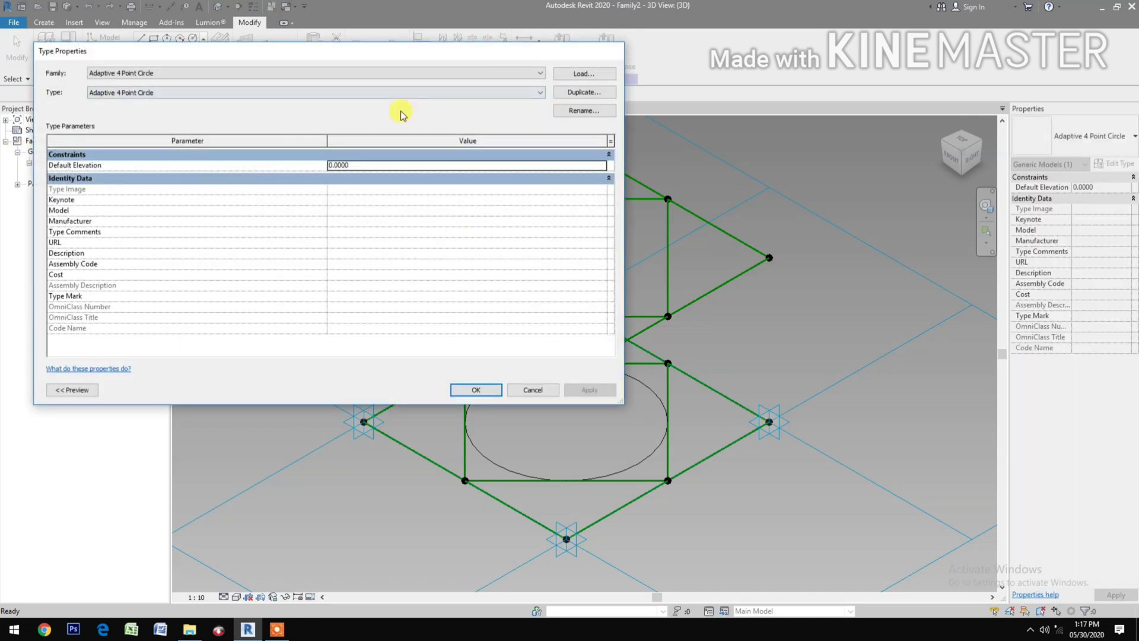
pyautogui.moveTo(308, 178); pyautogui.dragTo(376, 259)
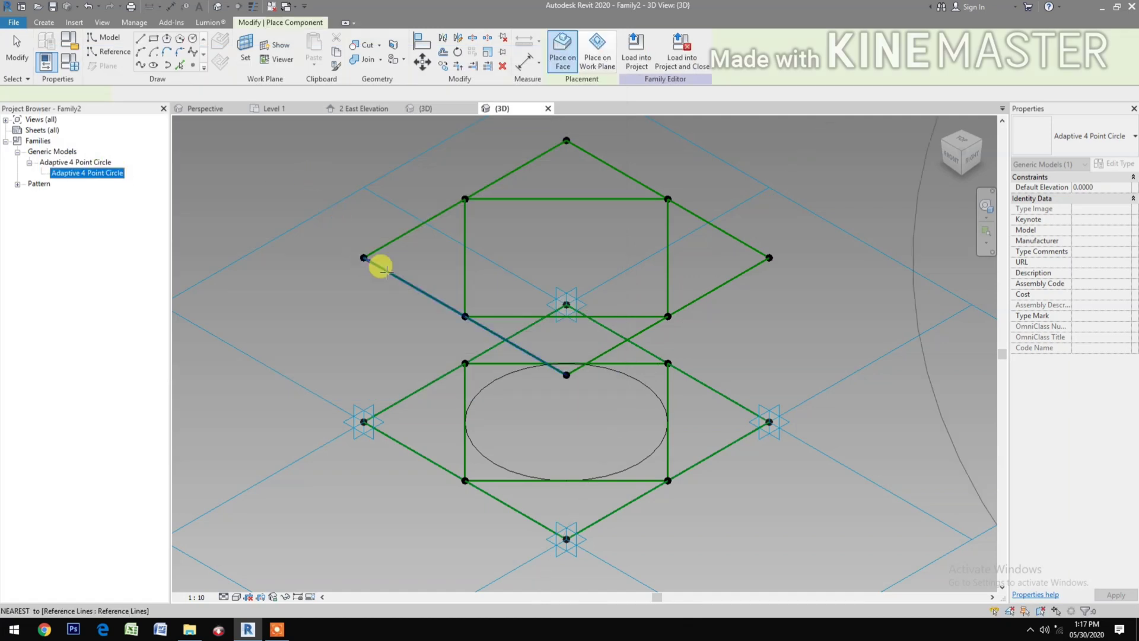
pyautogui.click(465, 316)
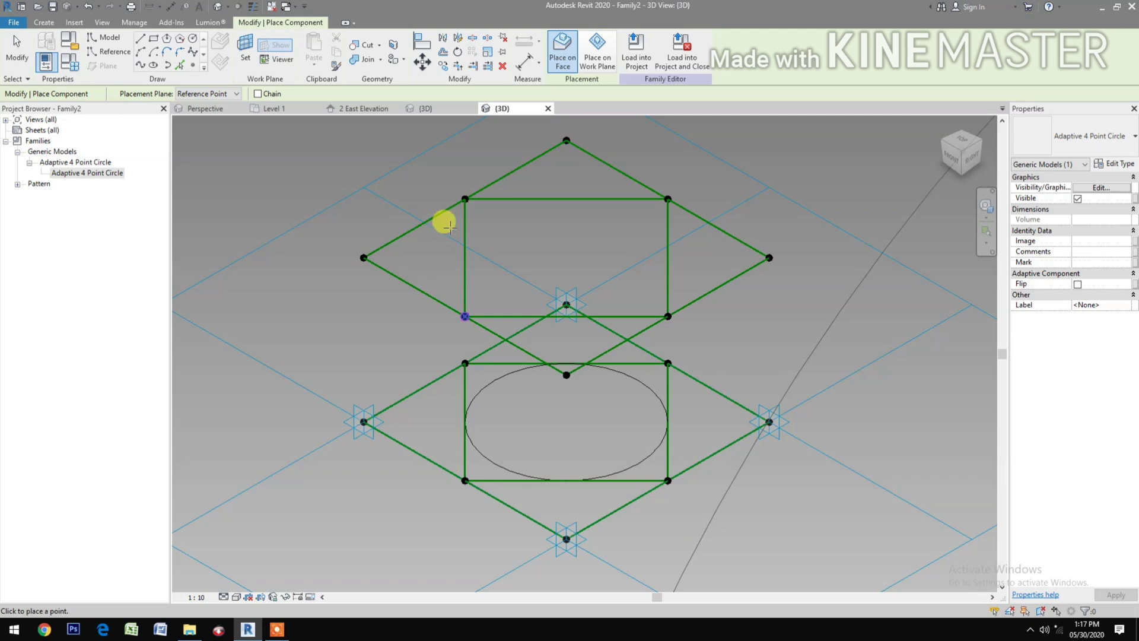
pyautogui.click(464, 199)
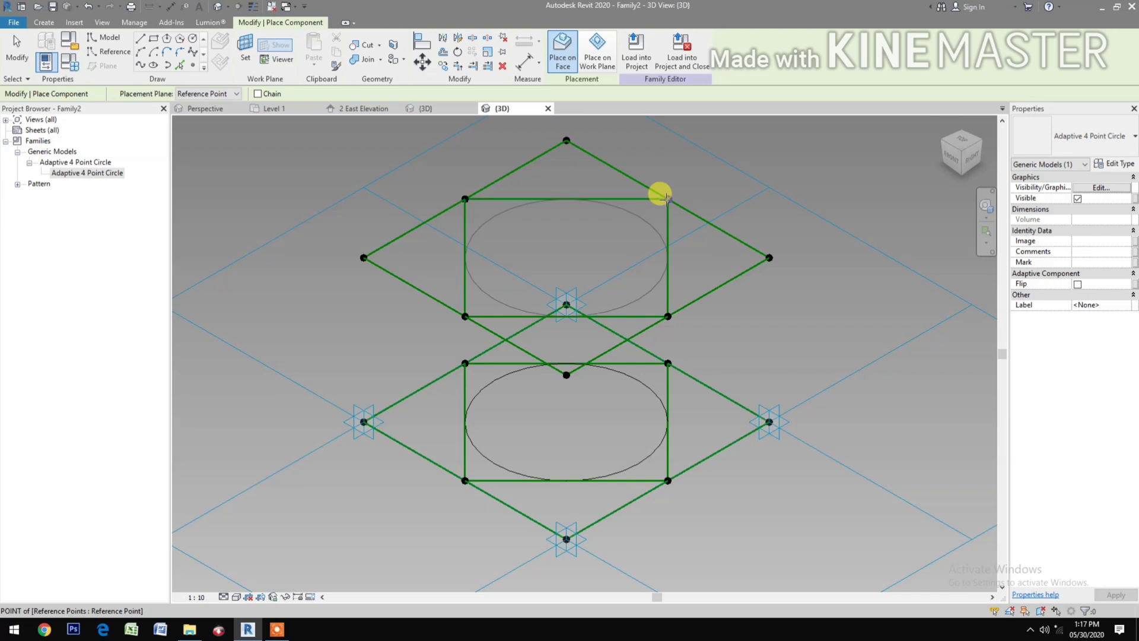
pyautogui.click(667, 199)
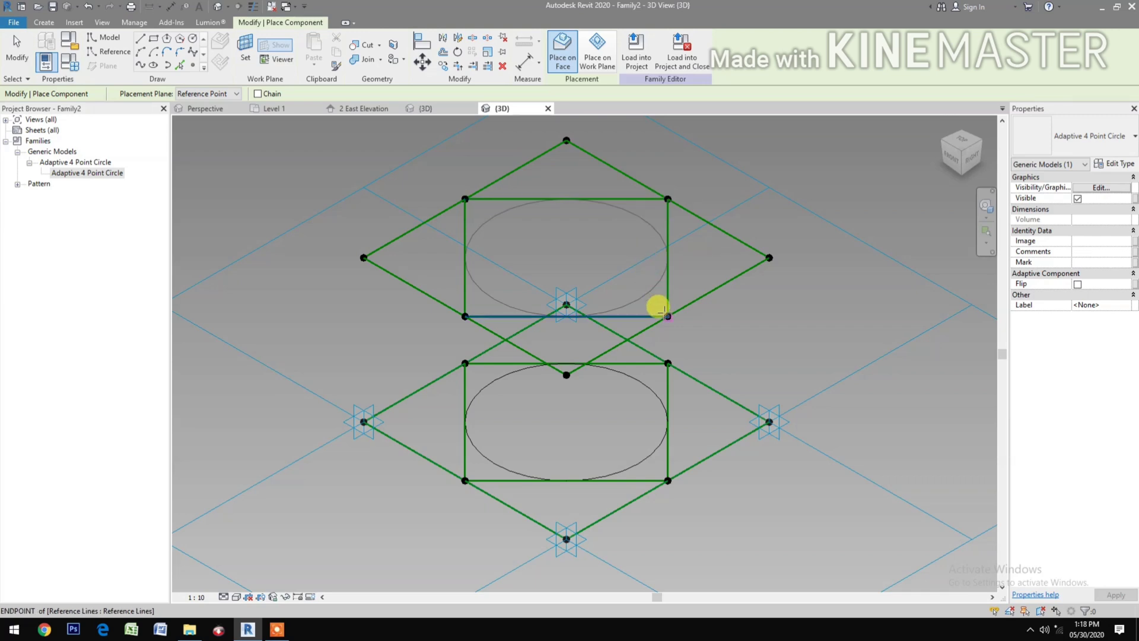
pyautogui.click(667, 316)
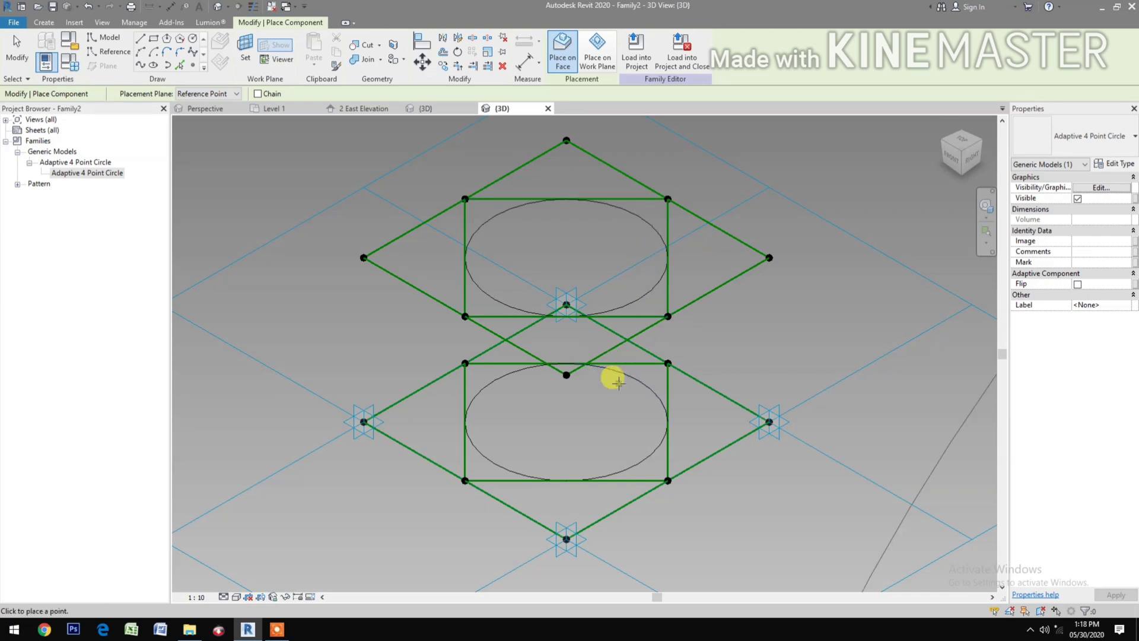
pyautogui.press('Escape')
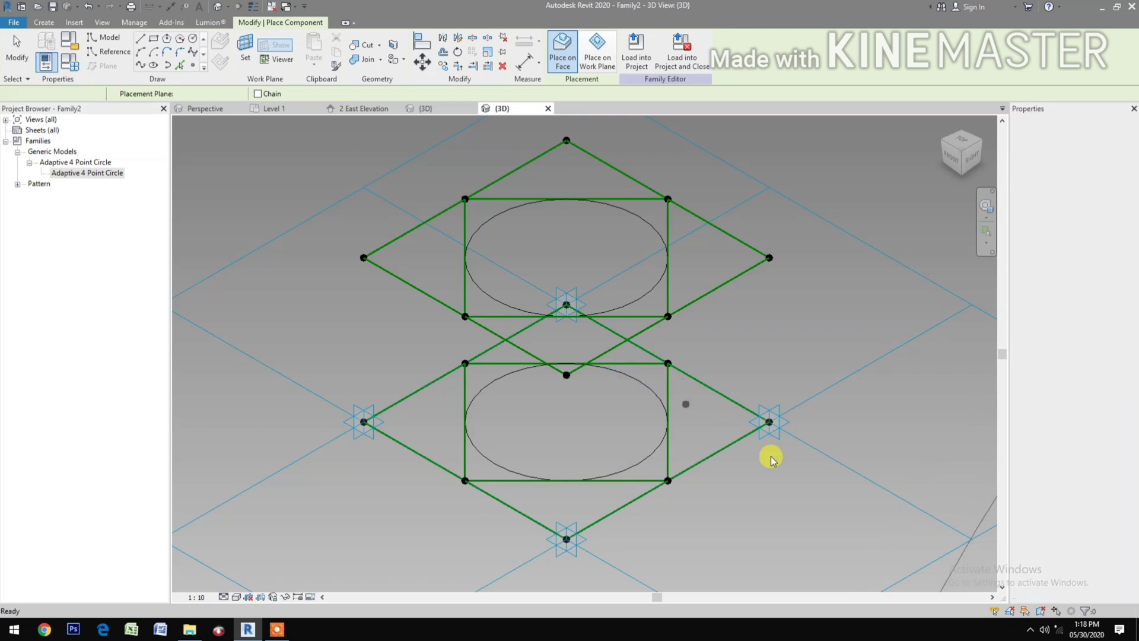
pyautogui.press('Escape')
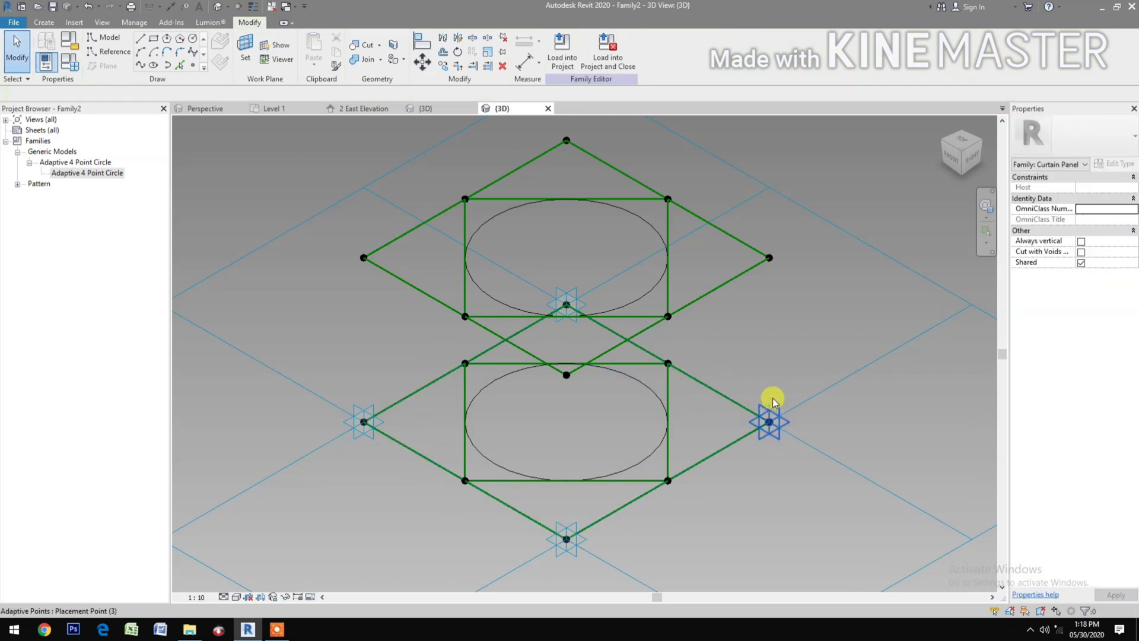
# Move the base tile's right placement point slightly upward to flex the frames and circles, and undo the move
pyautogui.click(771, 399)
pyautogui.moveTo(775, 364); pyautogui.dragTo(830, 394)
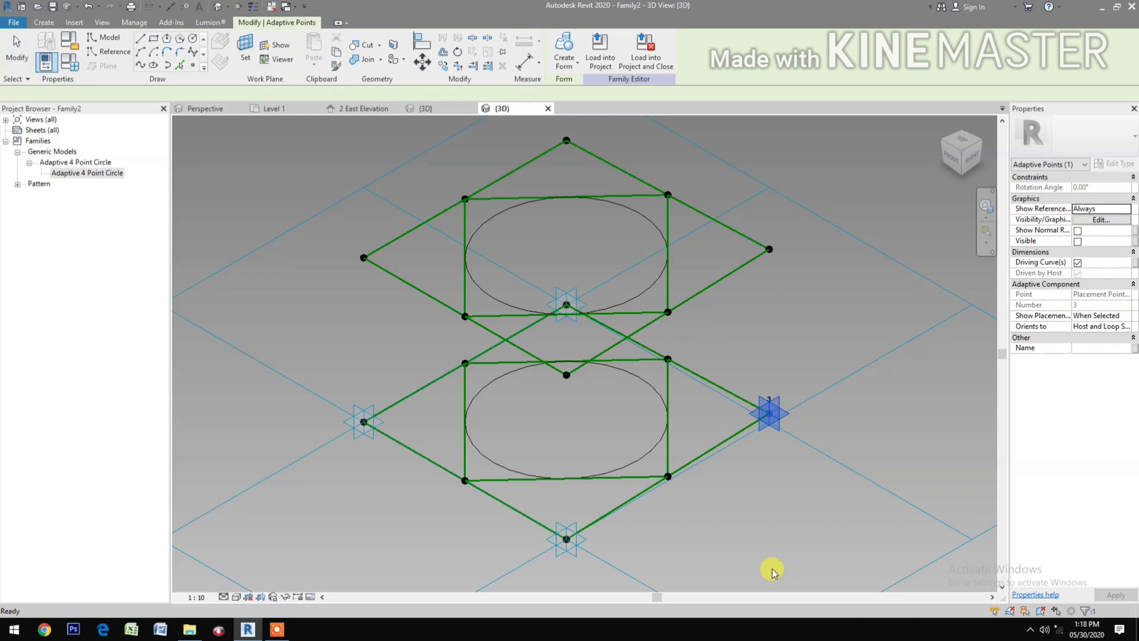
pyautogui.hotkey('ctrl', 'z')
pyautogui.hotkey('ctrl', 'y')
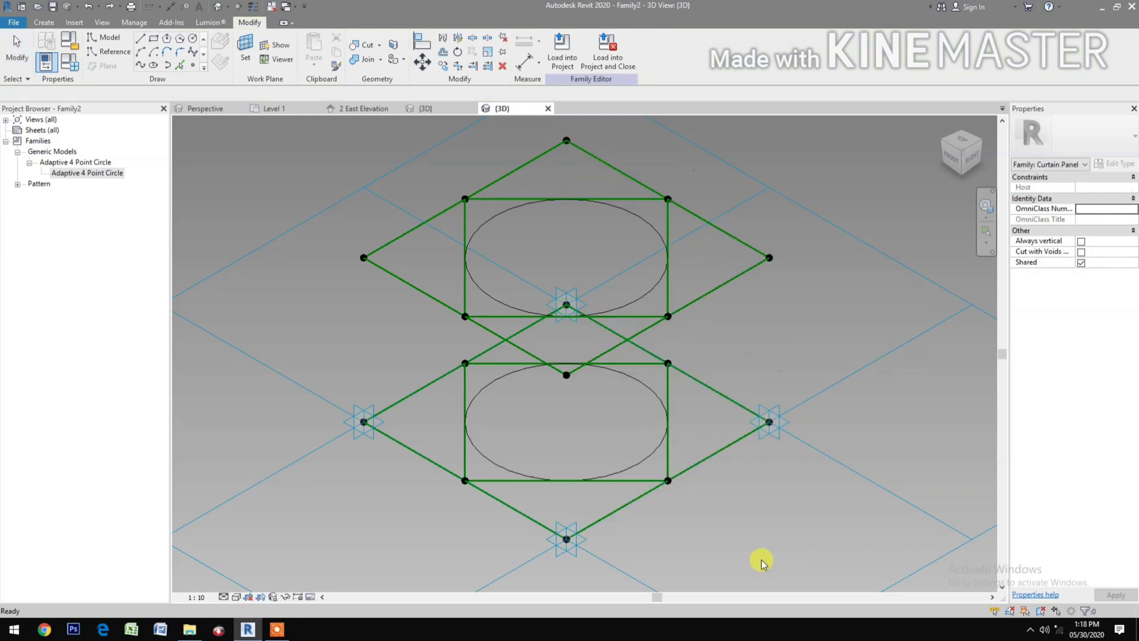
# Place reference points on the quadrants of the upper frame's circle, where it touches the inner frame edges
pyautogui.click(193, 66)
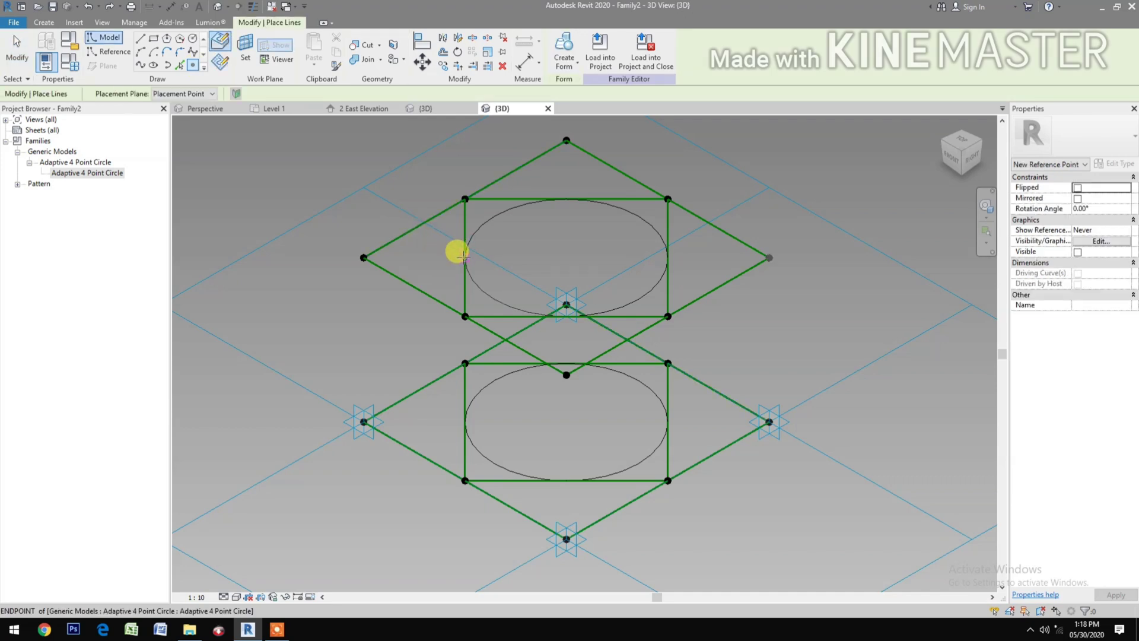
pyautogui.click(565, 199)
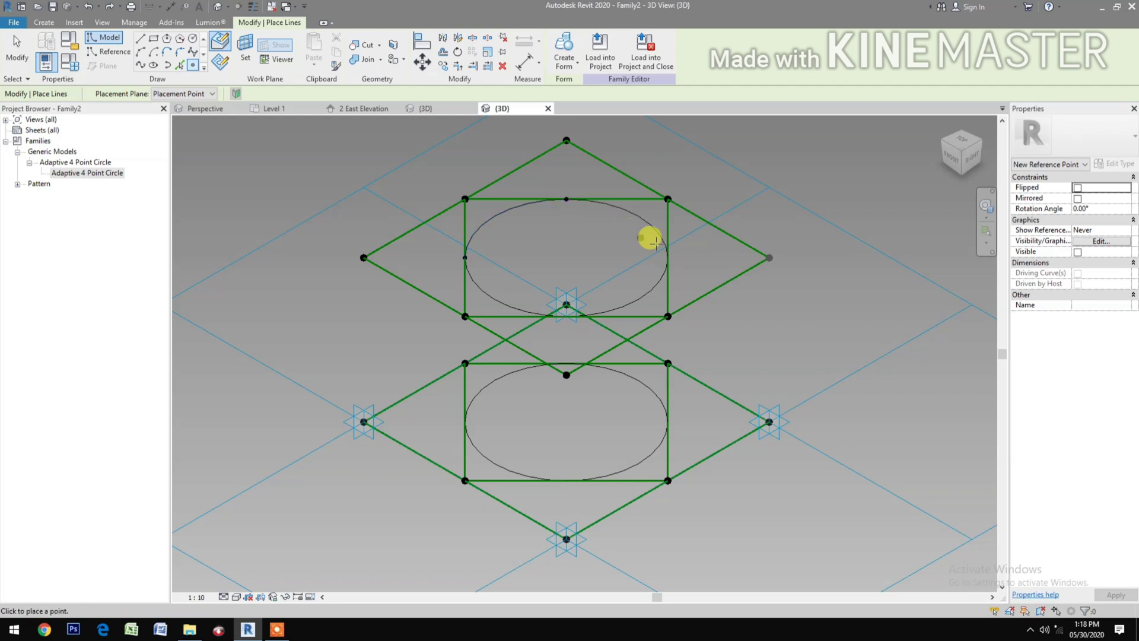
pyautogui.click(667, 257)
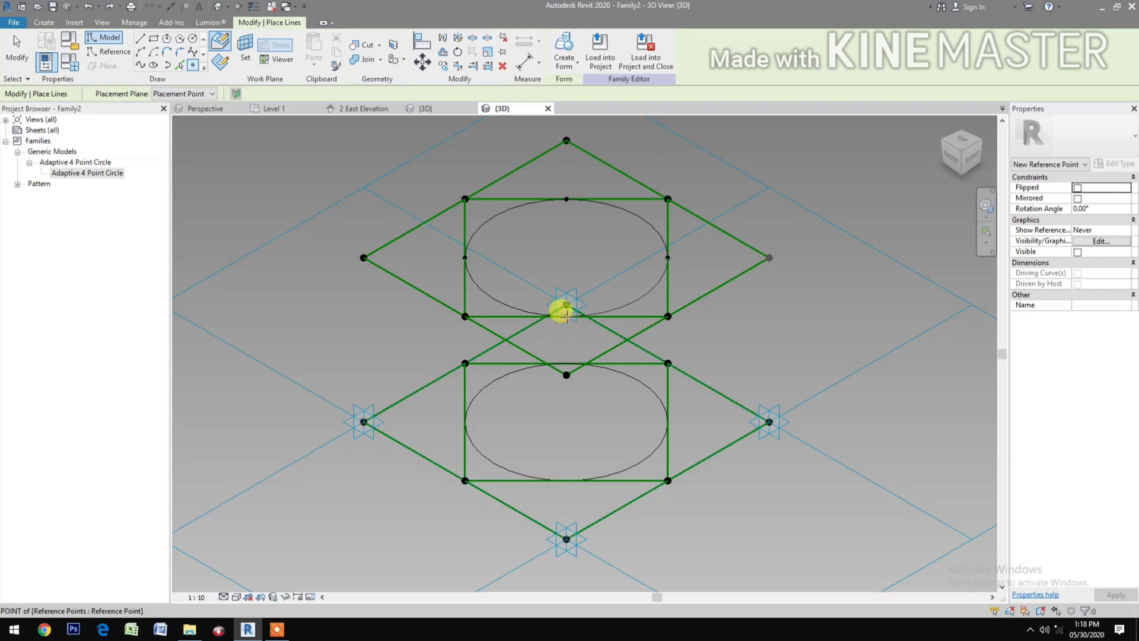
# Place reference points on the four quadrants of the base frame's circle and finish placing points
pyautogui.click(464, 421)
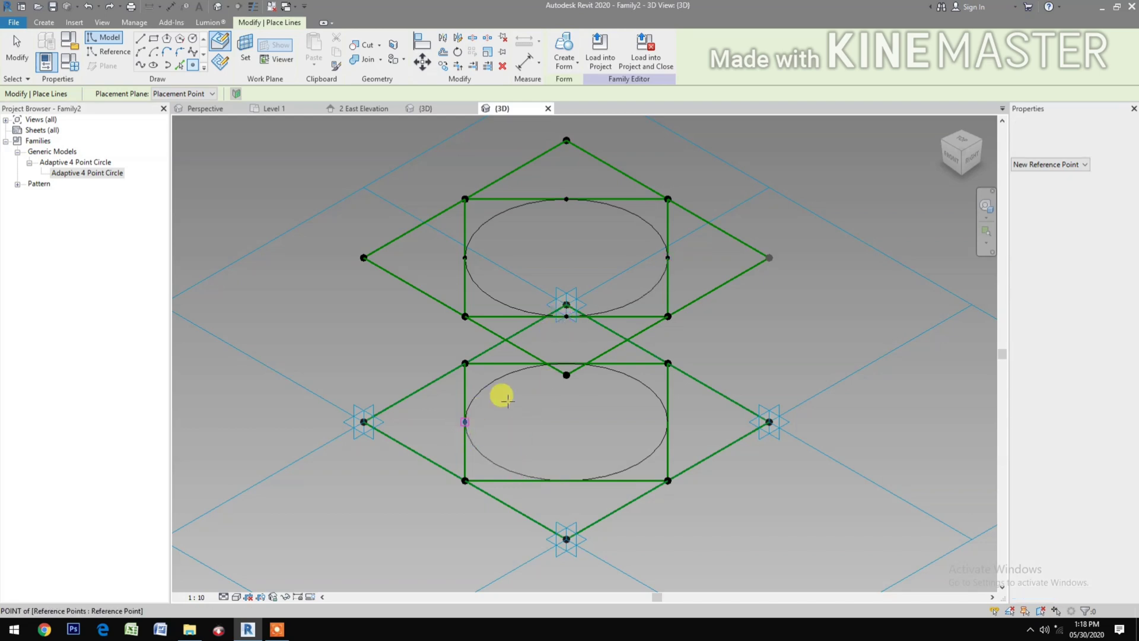
pyautogui.click(566, 363)
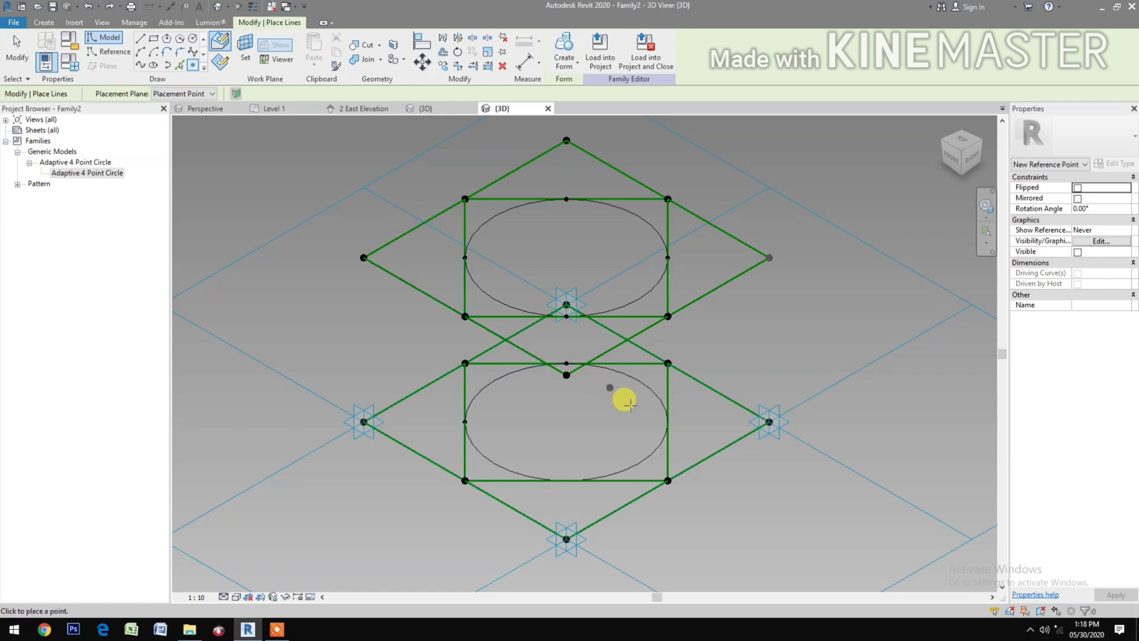
pyautogui.click(667, 422)
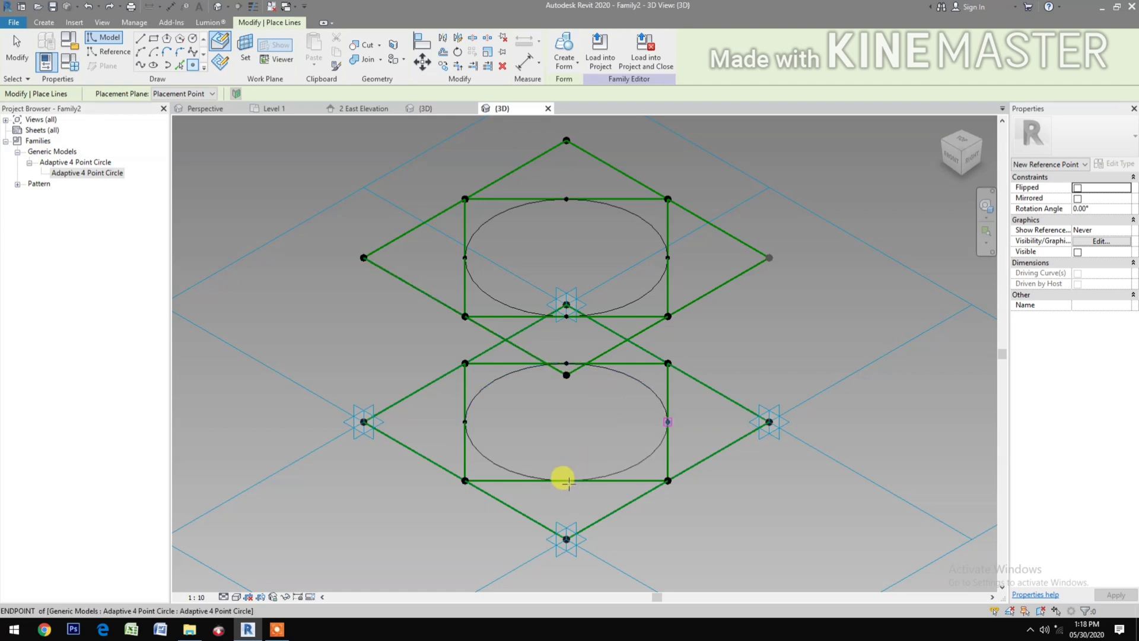
pyautogui.click(566, 480)
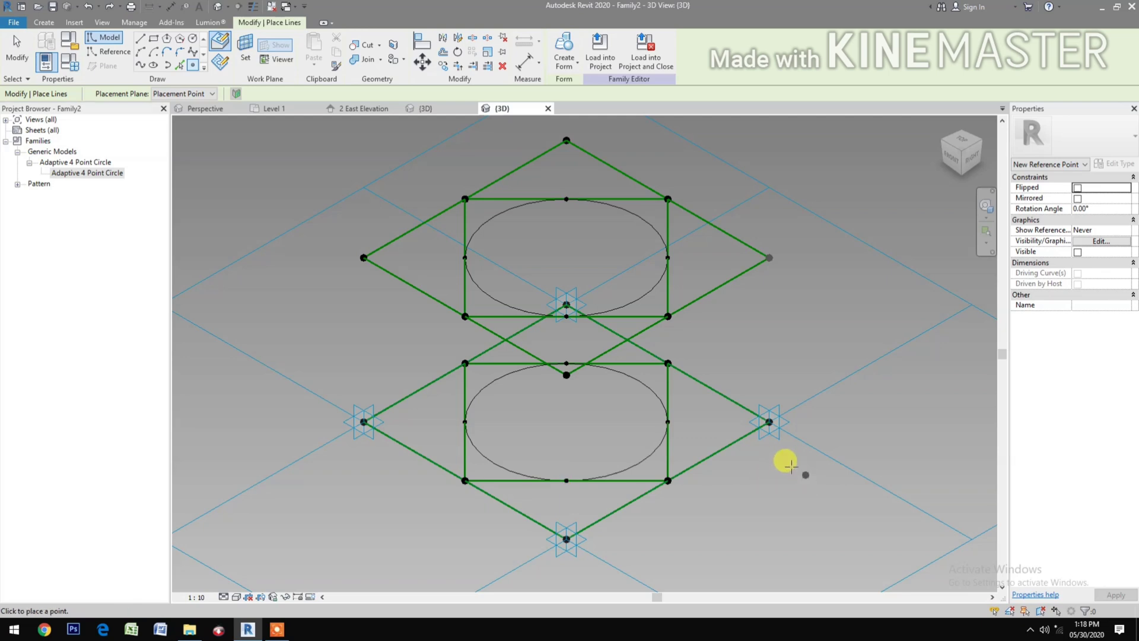
pyautogui.press('Escape')
pyautogui.press('Escape')
# Flex the frames and circles by moving the base tile's right and left placement points upward in turn, undoing each move
pyautogui.moveTo(780, 407); pyautogui.dragTo(771, 362)
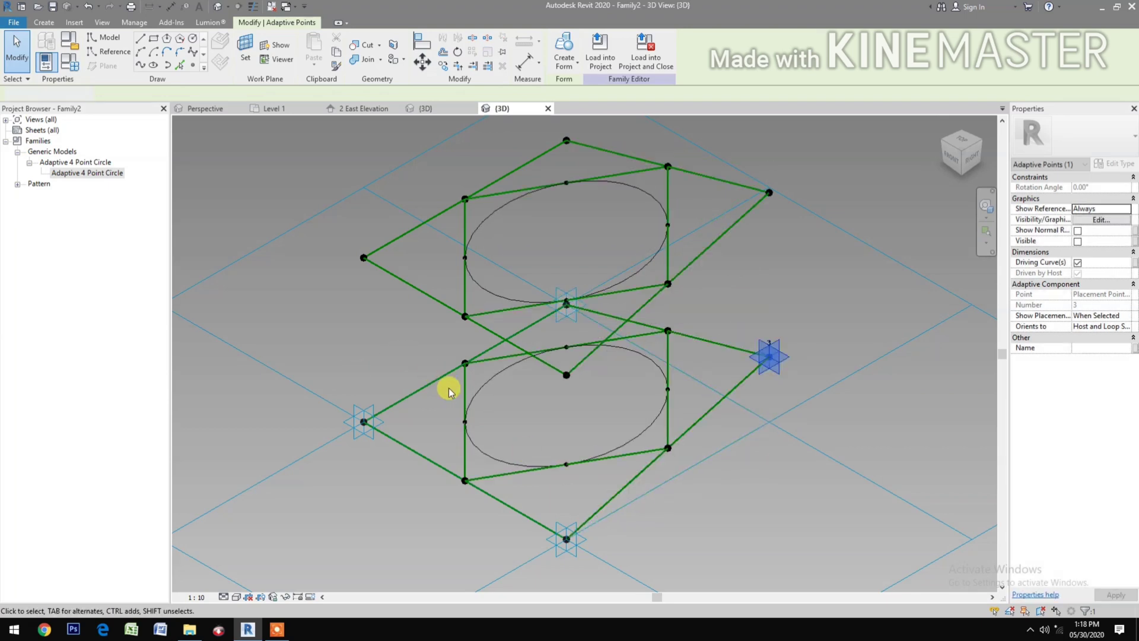
pyautogui.press('Escape')
pyautogui.hotkey('ctrl', 'z')
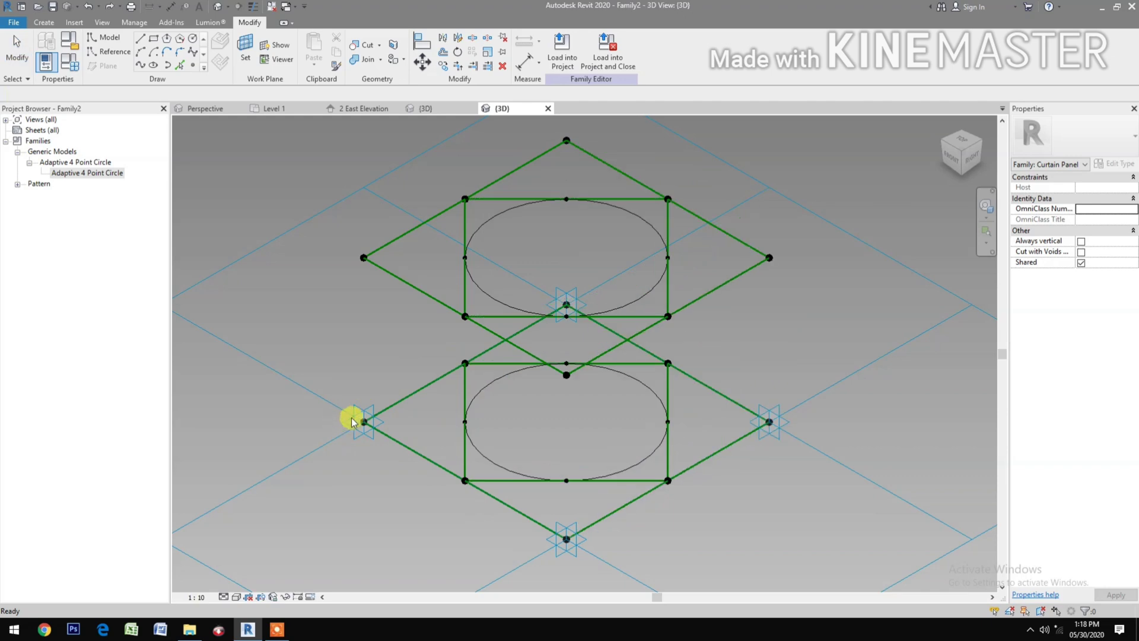
pyautogui.moveTo(356, 418); pyautogui.dragTo(362, 369)
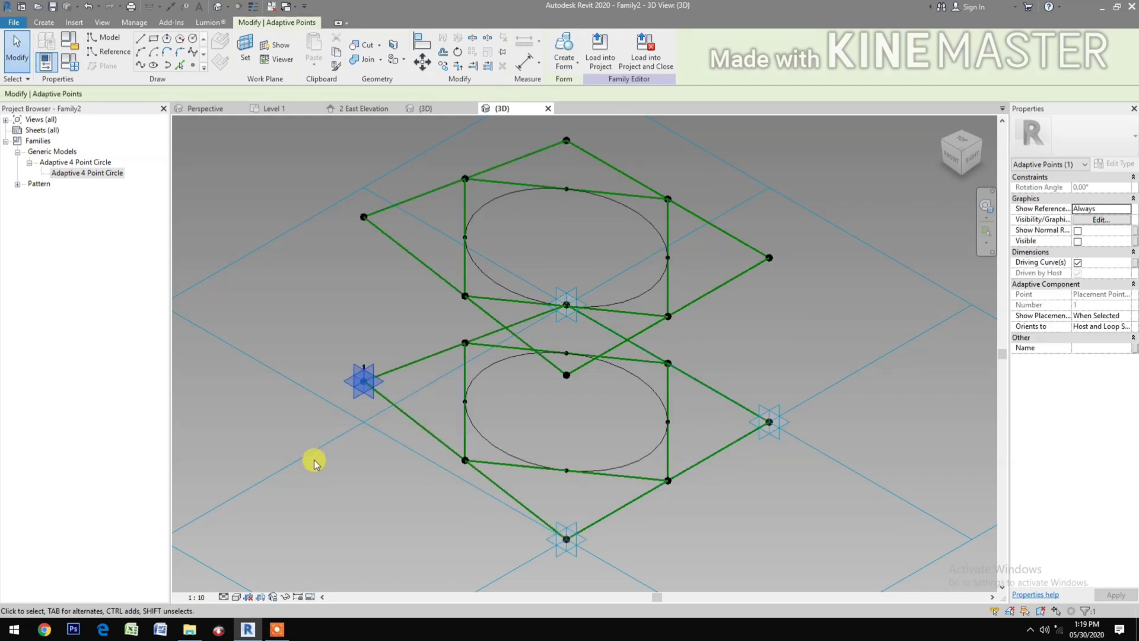
pyautogui.hotkey('ctrl', 'z')
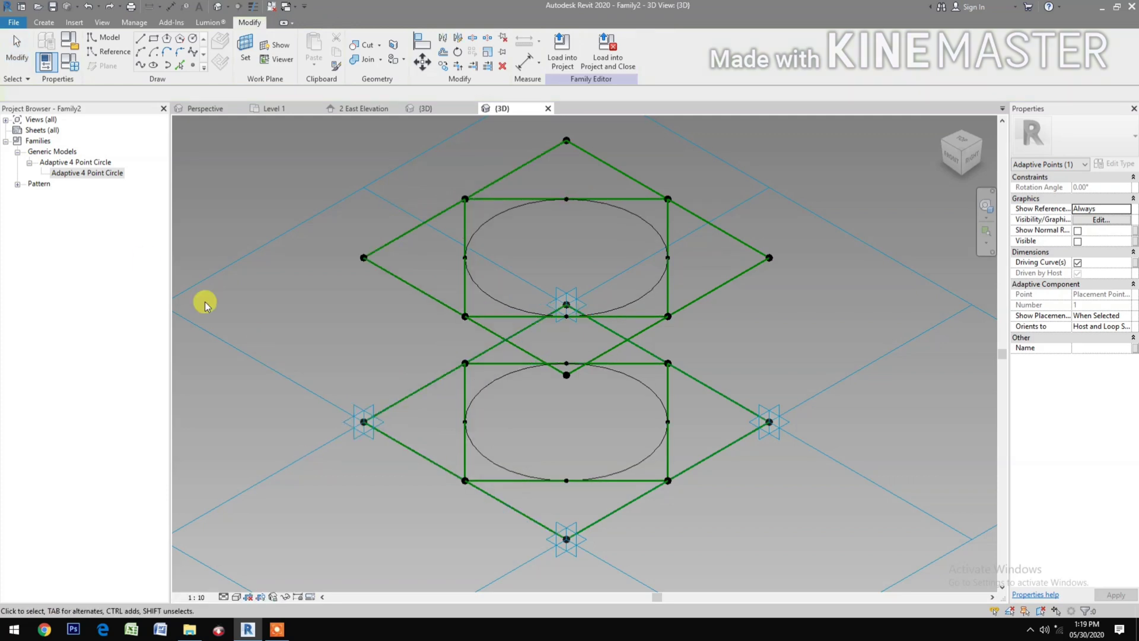
# Place Adaptive 4 Point Circles in the upper frame's left and back corner triangles, each on the three corners and the inner-edge midpoint
pyautogui.moveTo(106, 176); pyautogui.dragTo(483, 300)
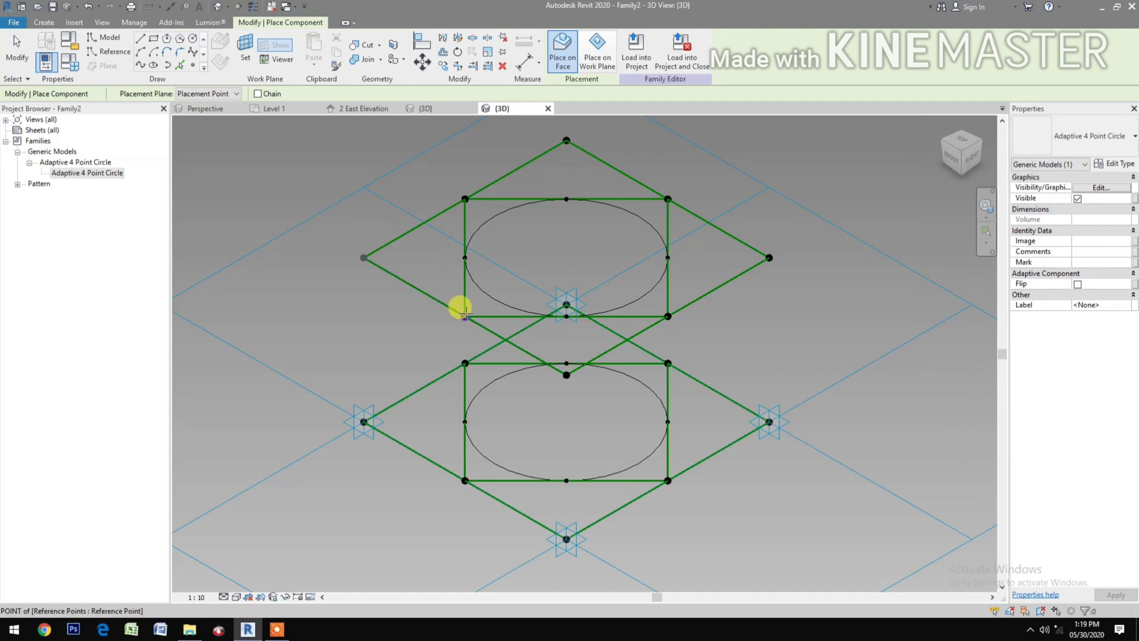
pyautogui.click(364, 257)
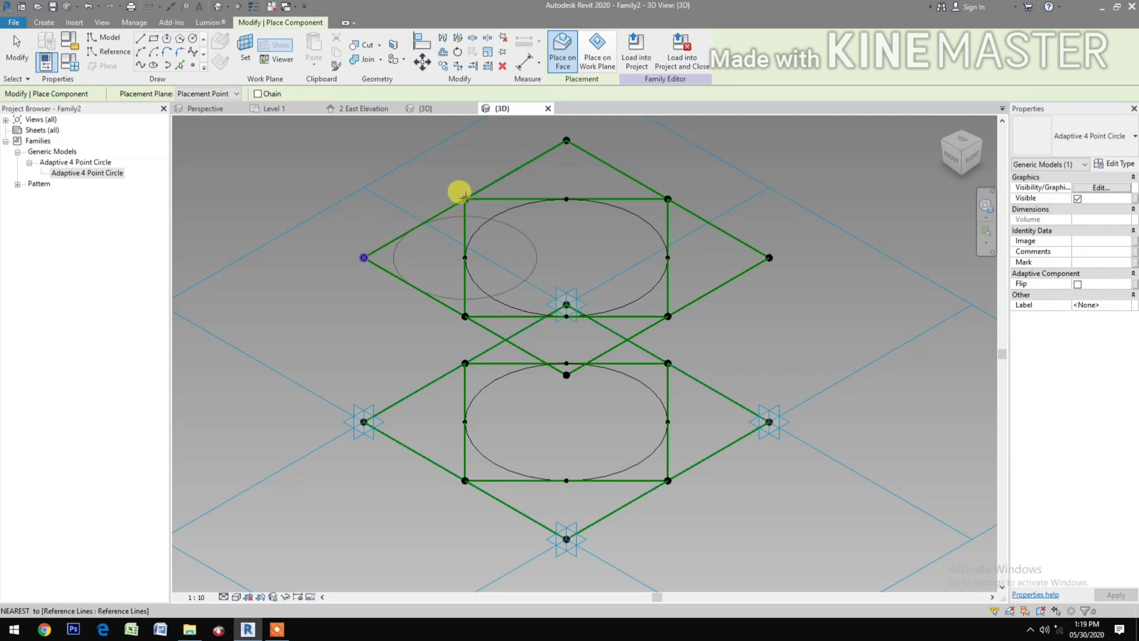
pyautogui.click(465, 256)
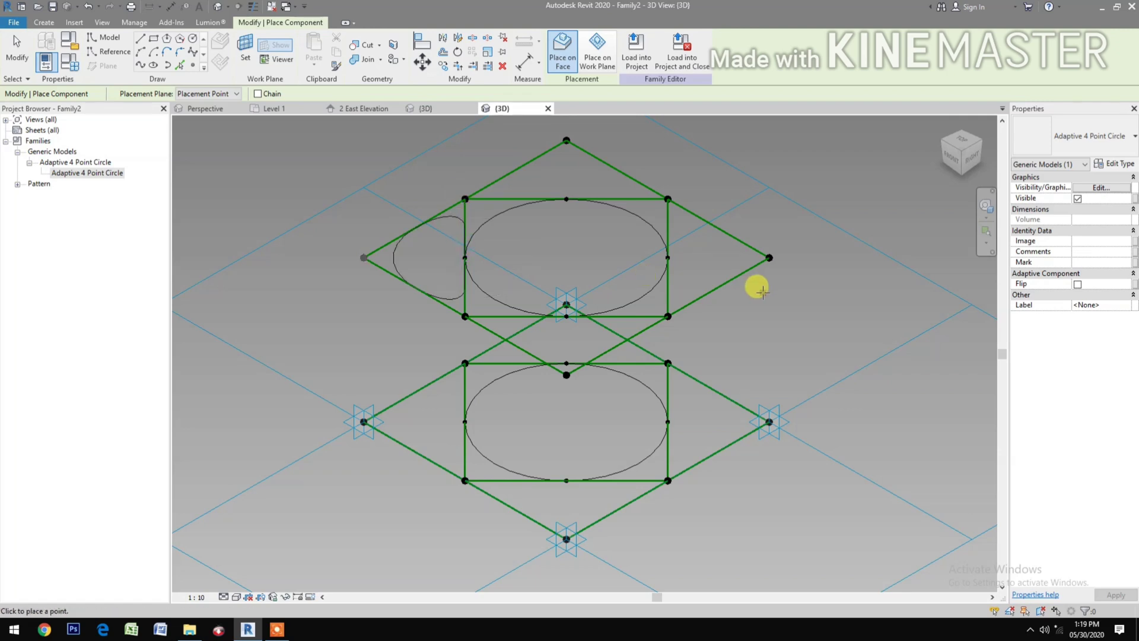
pyautogui.click(465, 199)
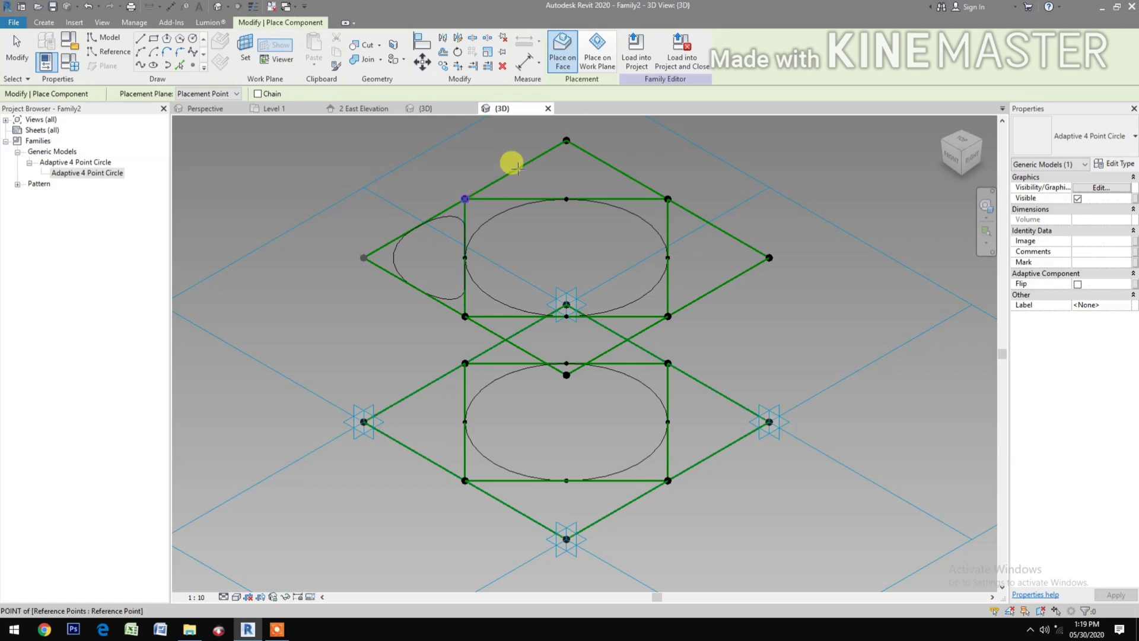
pyautogui.click(566, 140)
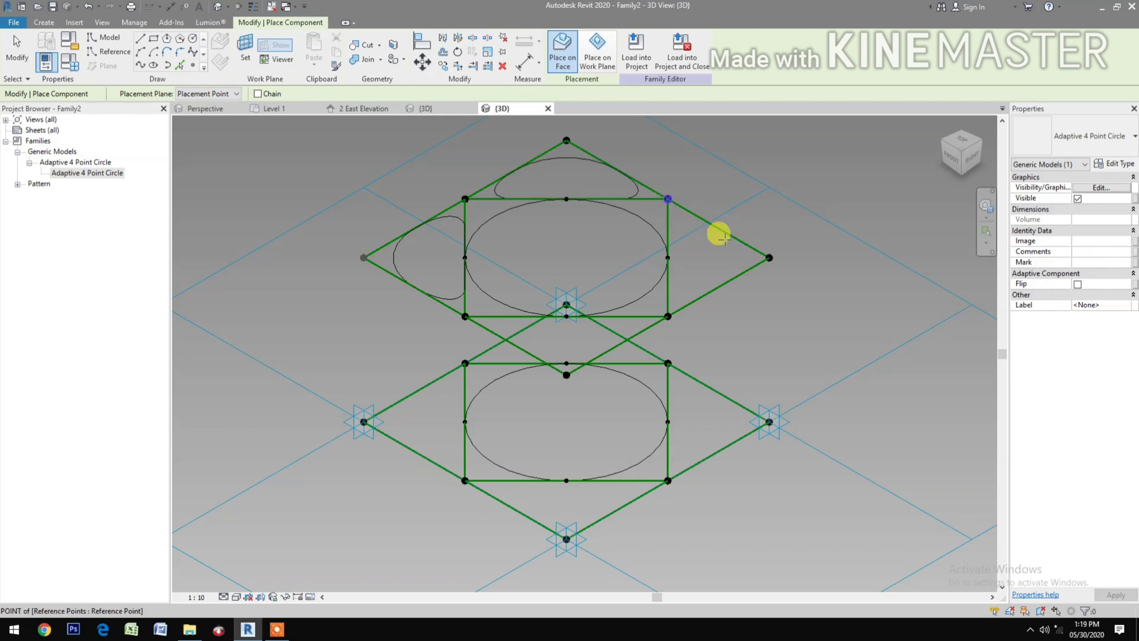
# Place an Adaptive 4 Point Circle in the upper frame's right corner triangle, using its three corners and the inner-edge midpoint
pyautogui.click(768, 256)
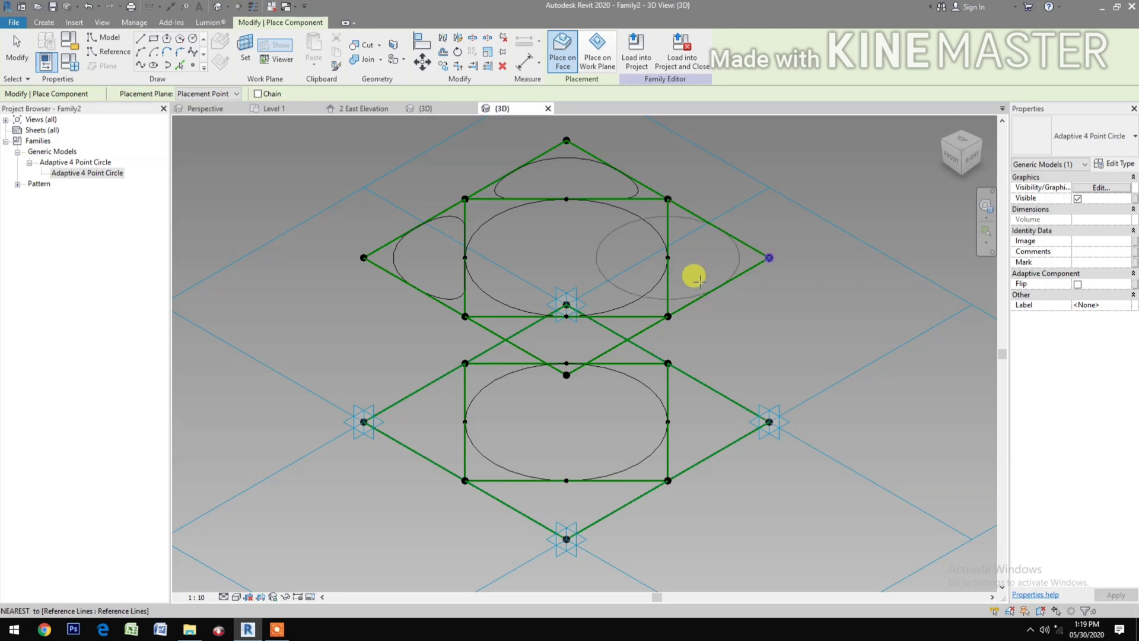
pyautogui.click(668, 317)
pyautogui.click(667, 257)
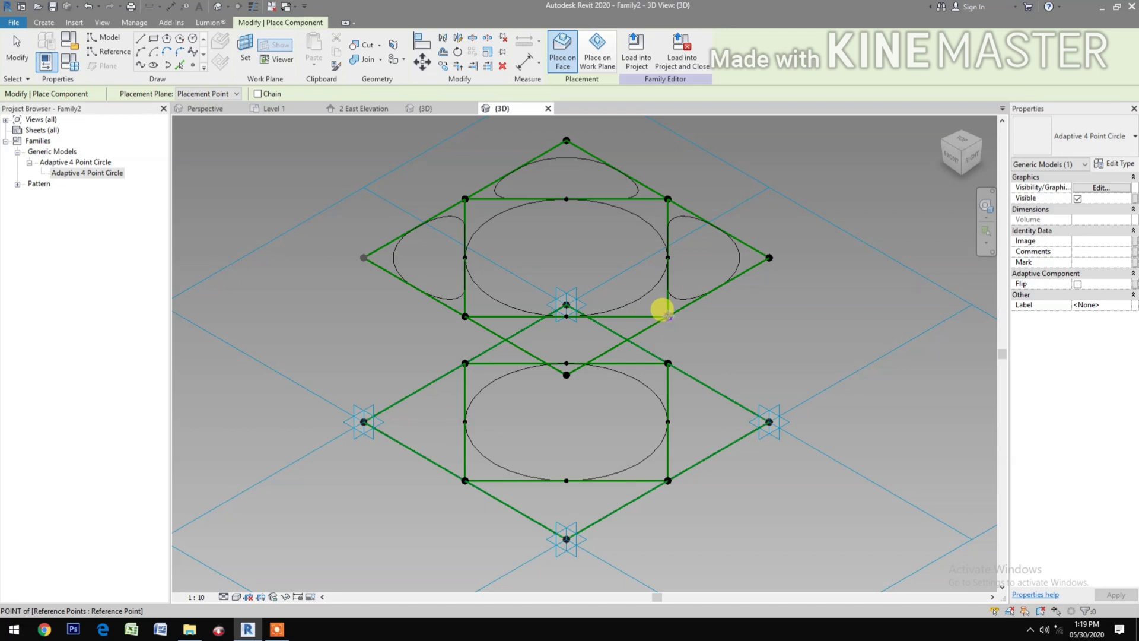
# Try to place an Adaptive 4 Point Circle in the upper frame's front corner triangle
pyautogui.click(668, 316)
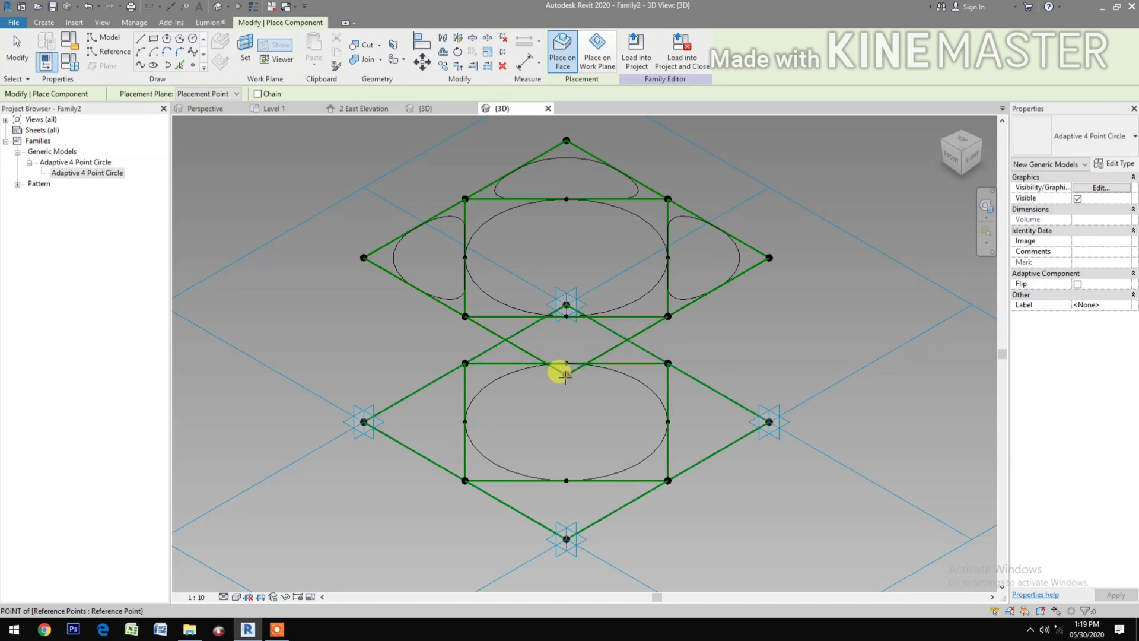
pyautogui.click(565, 375)
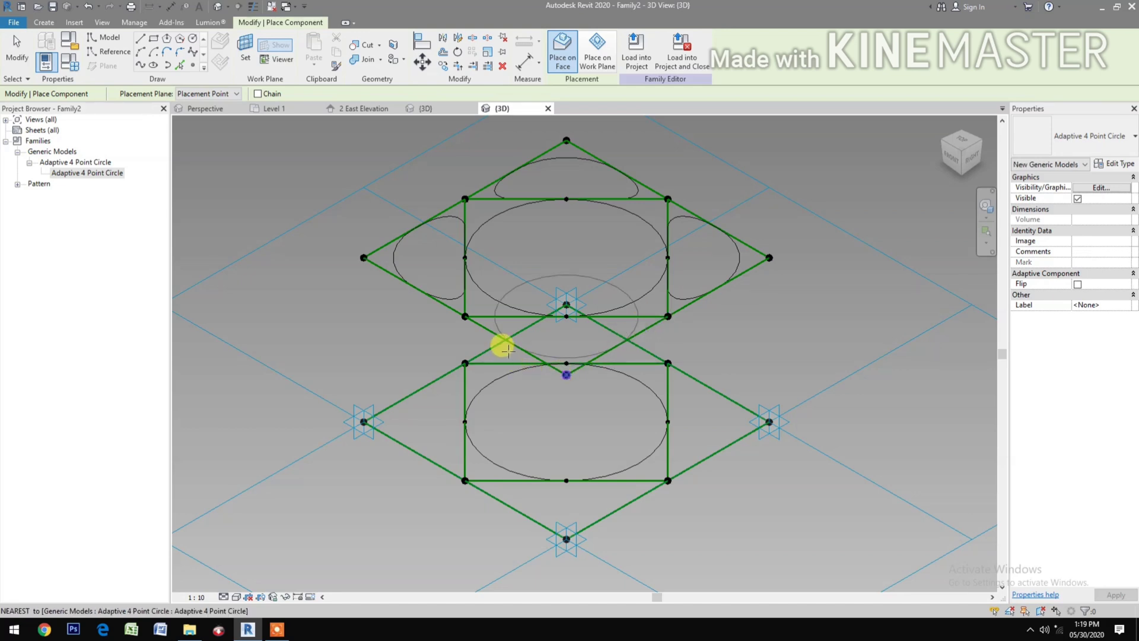
pyautogui.click(464, 315)
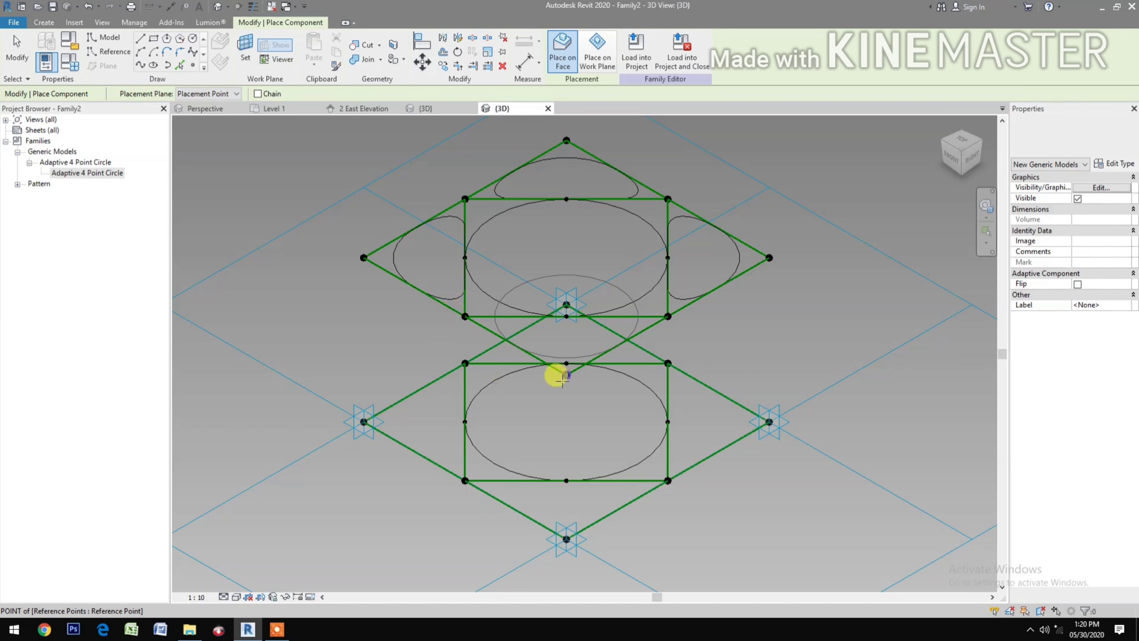
pyautogui.press('Escape')
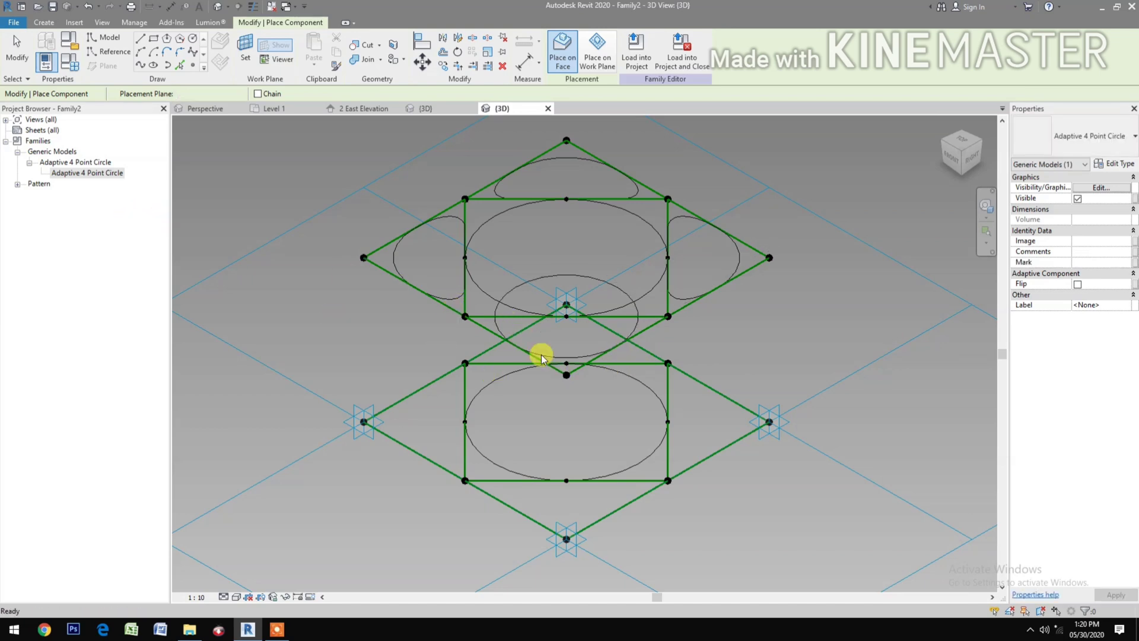
pyautogui.press('Escape')
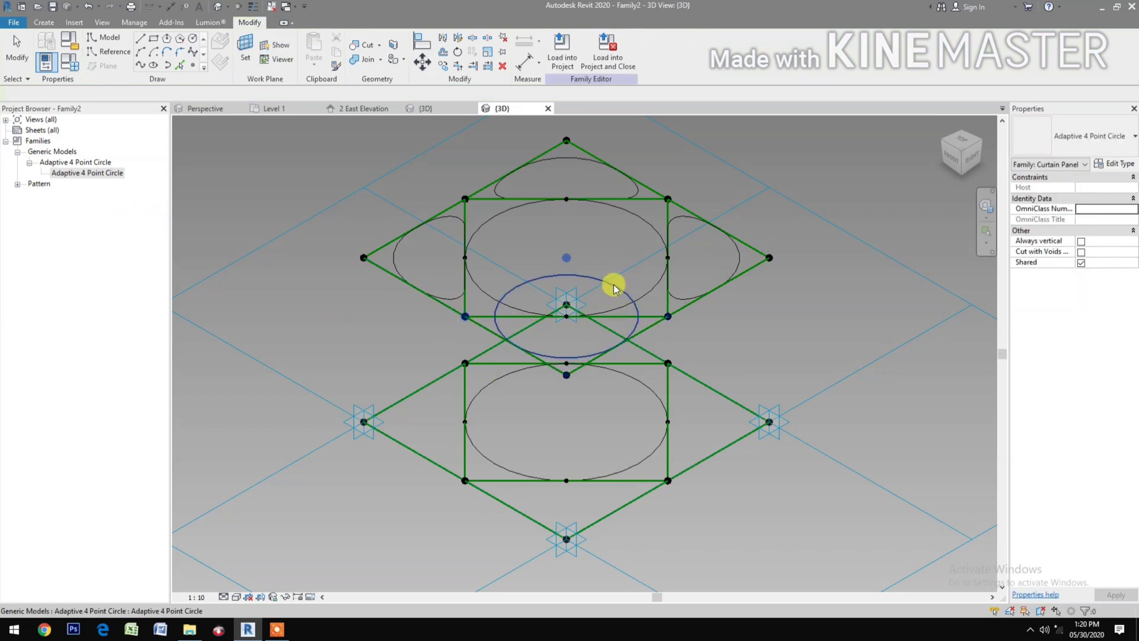
# Close the opened circle family without saving and delete the misplaced circle at the upper frame's front corner
pyautogui.click(626, 310)
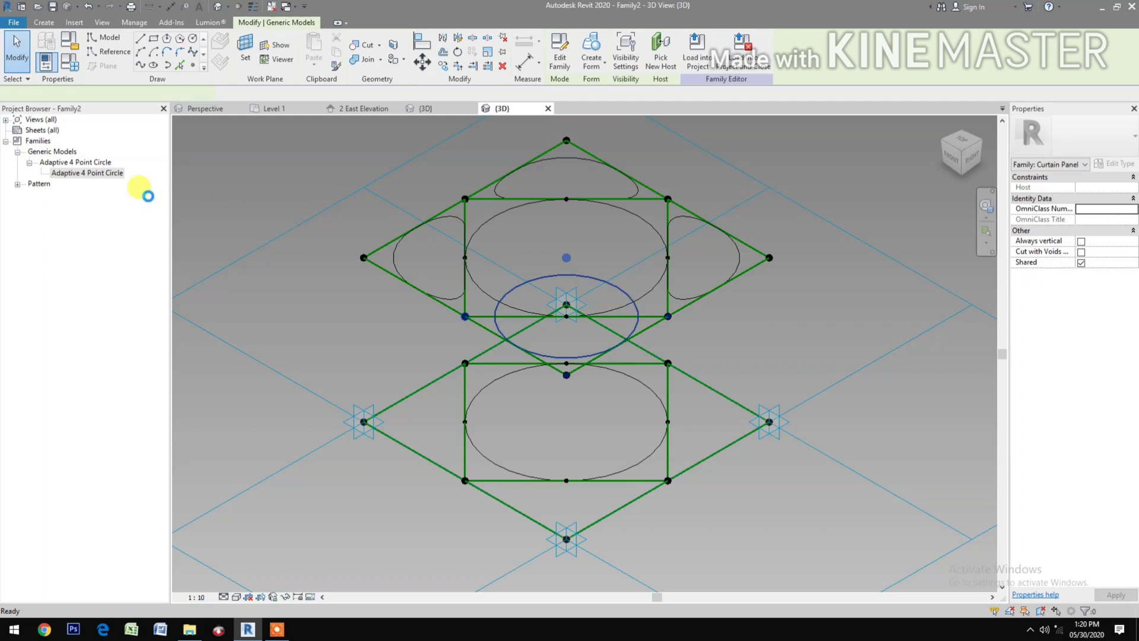
pyautogui.doubleClick(139, 175)
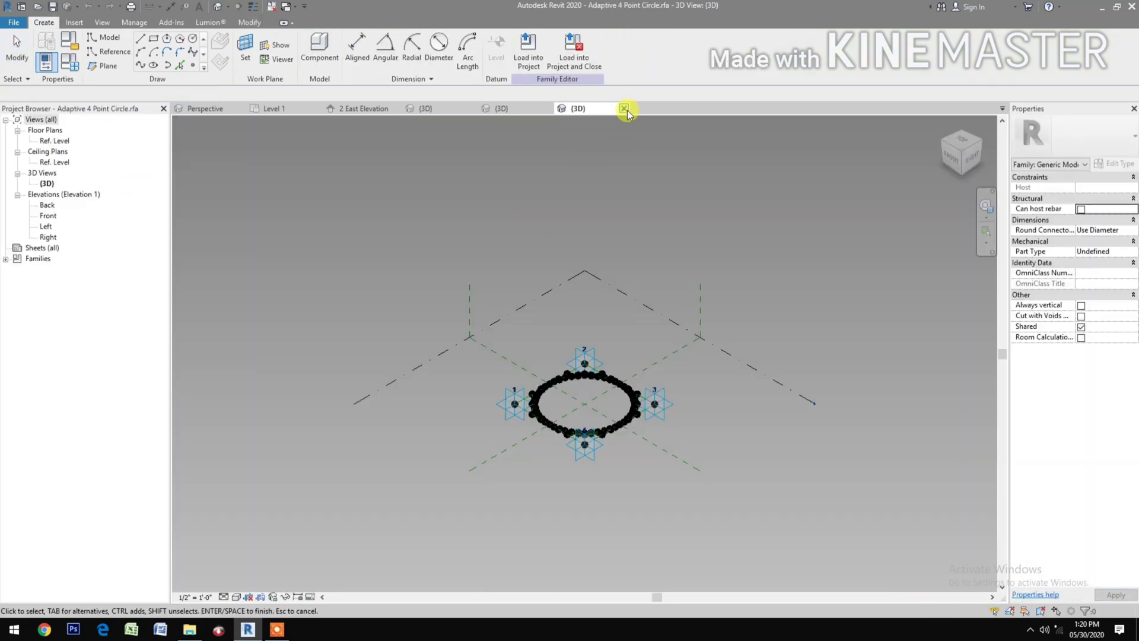
pyautogui.click(624, 109)
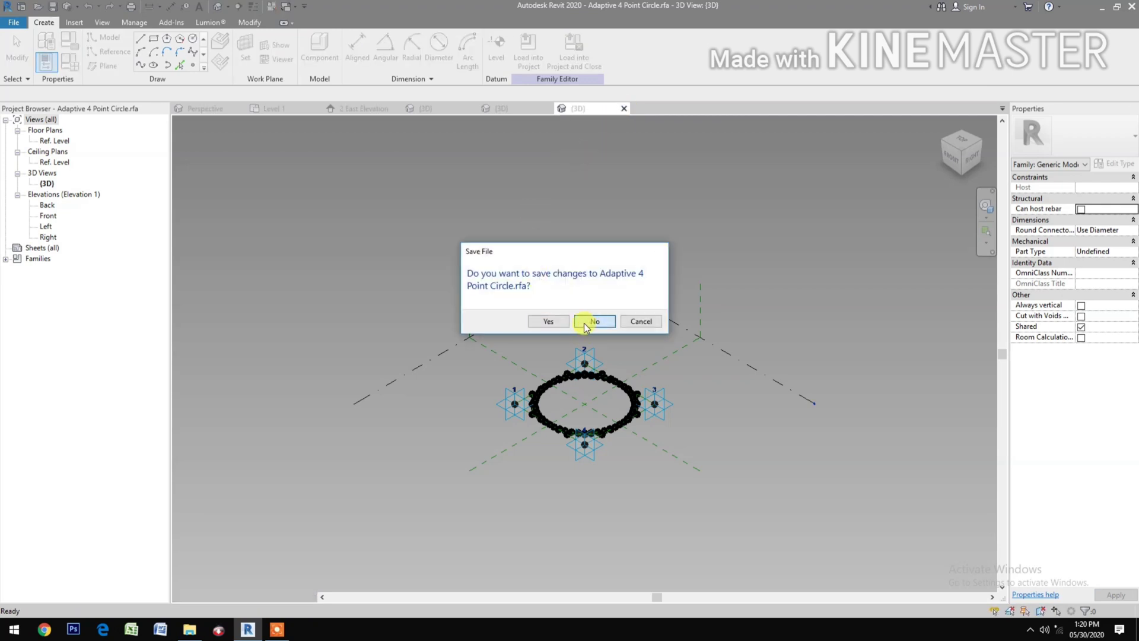
pyautogui.click(589, 322)
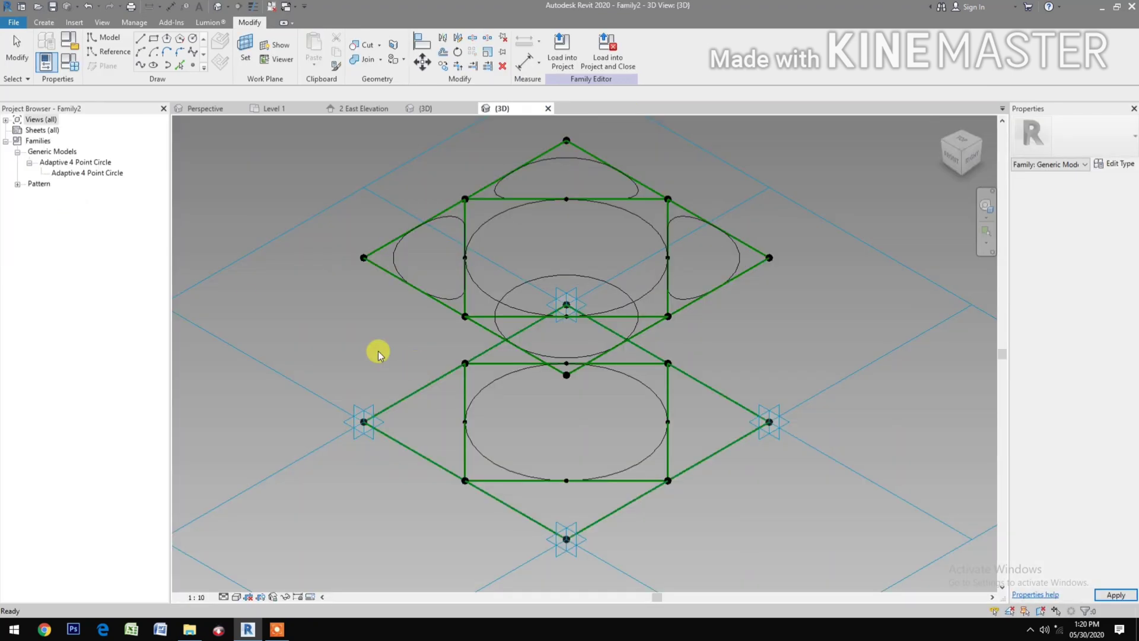
pyautogui.click(538, 287)
pyautogui.press('Escape')
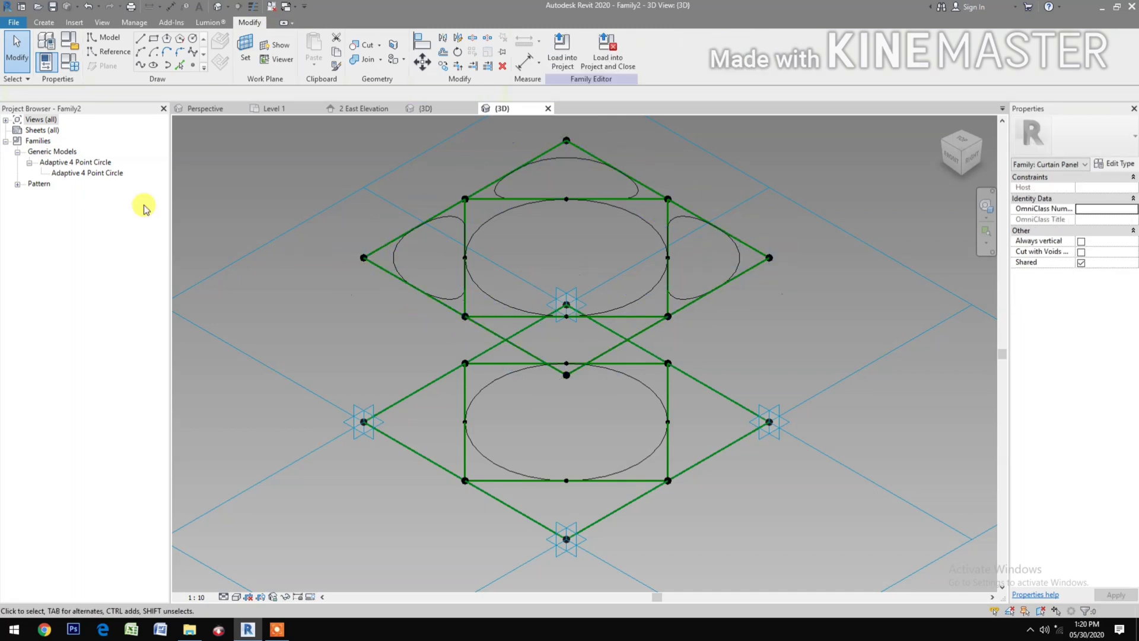
# Place an Adaptive 4 Point Circle in the upper frame's front corner triangle, using its three corners and the inner-edge midpoint
pyautogui.moveTo(76, 180); pyautogui.dragTo(287, 191)
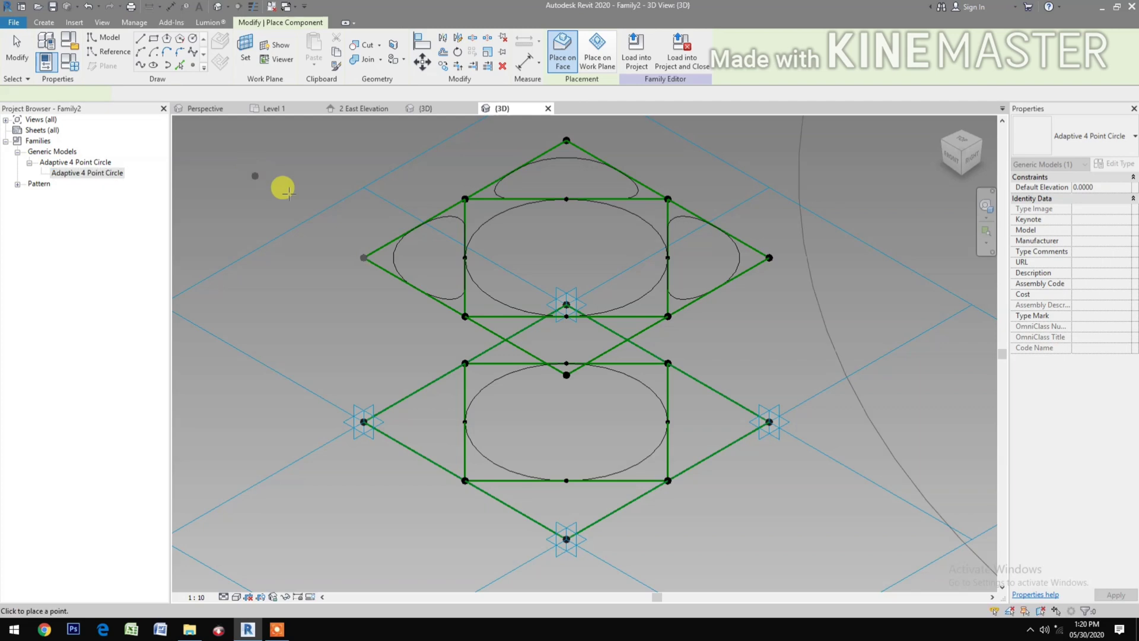
pyautogui.click(667, 317)
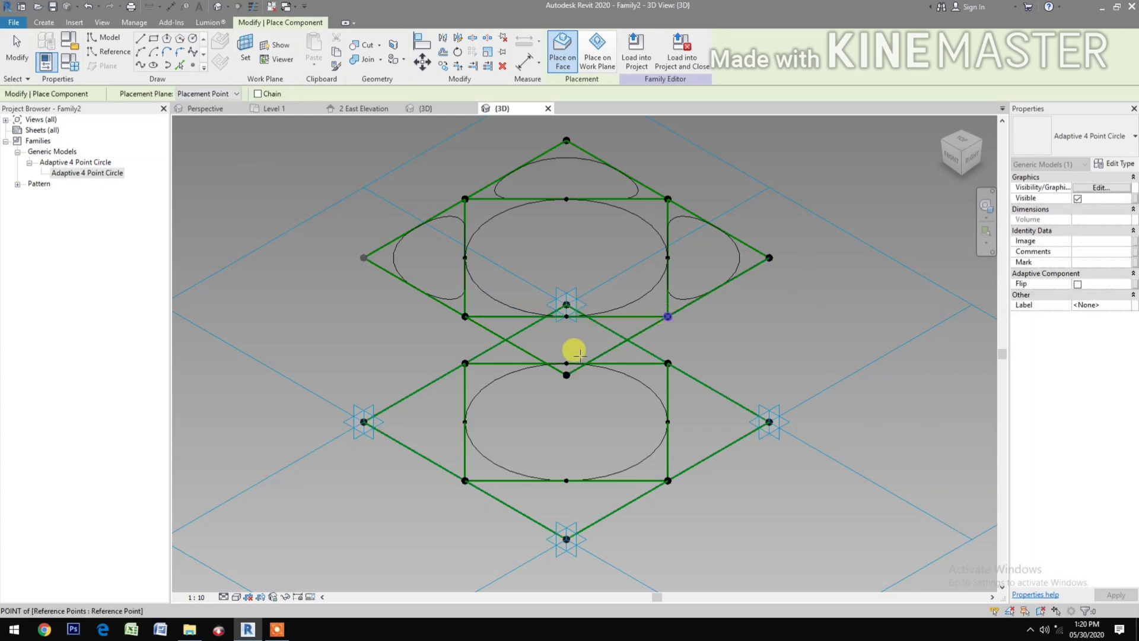
pyautogui.press('Escape')
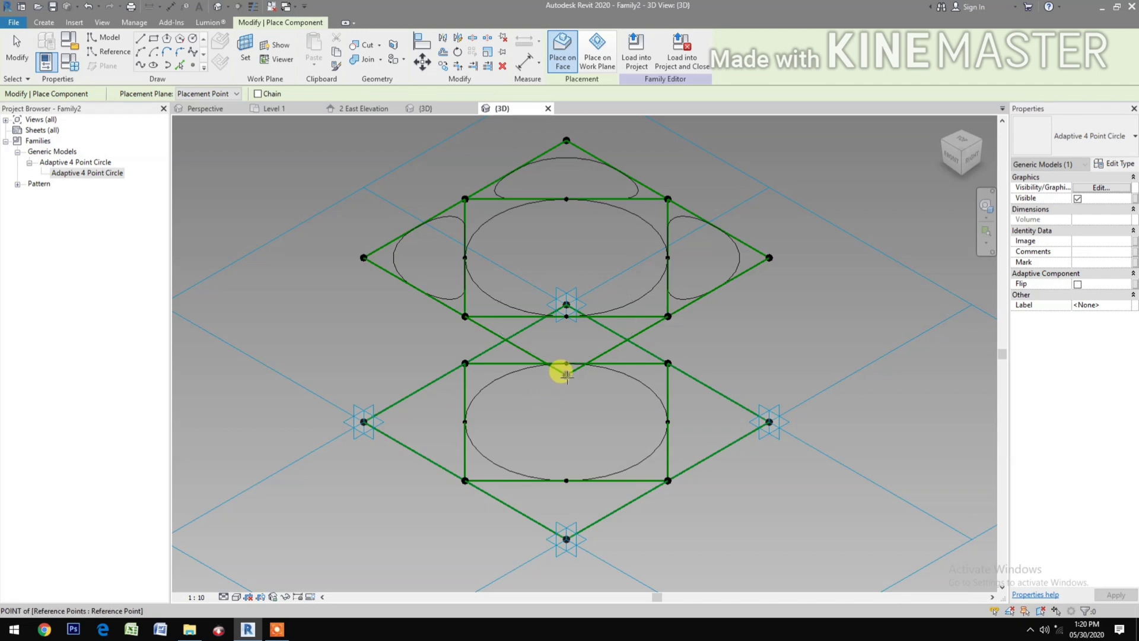
pyautogui.click(566, 374)
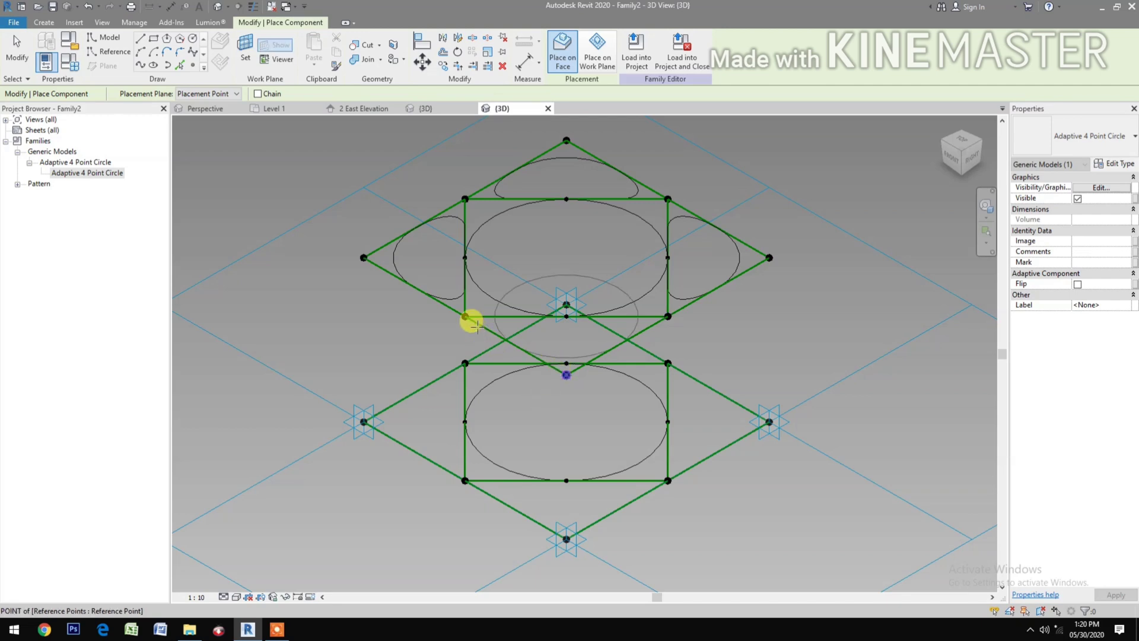
pyautogui.press('Escape')
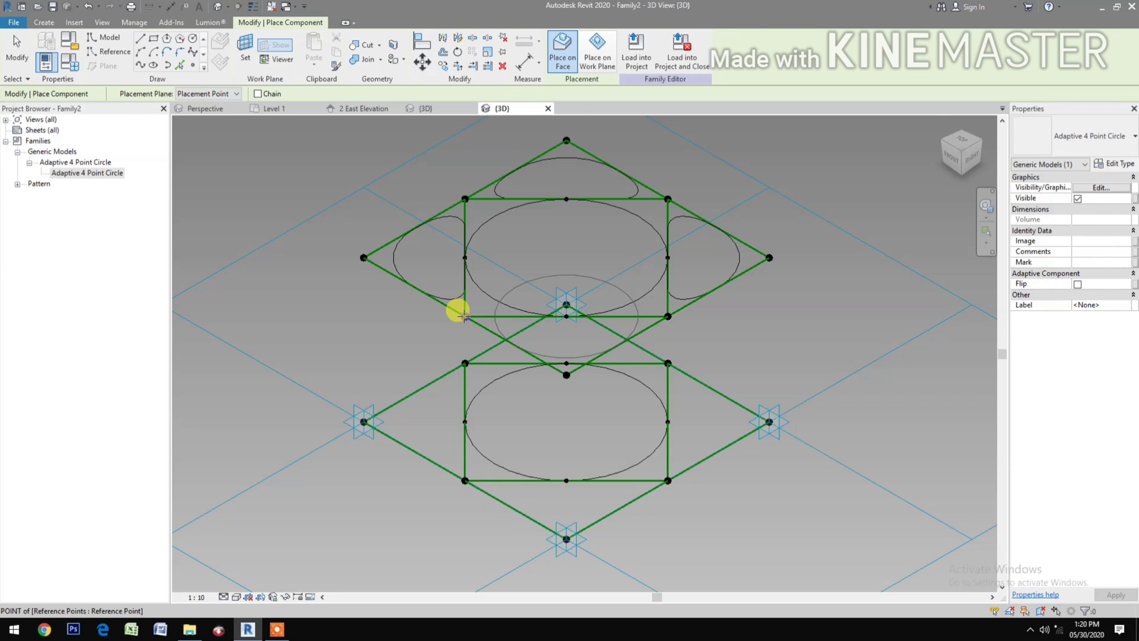
pyautogui.click(565, 315)
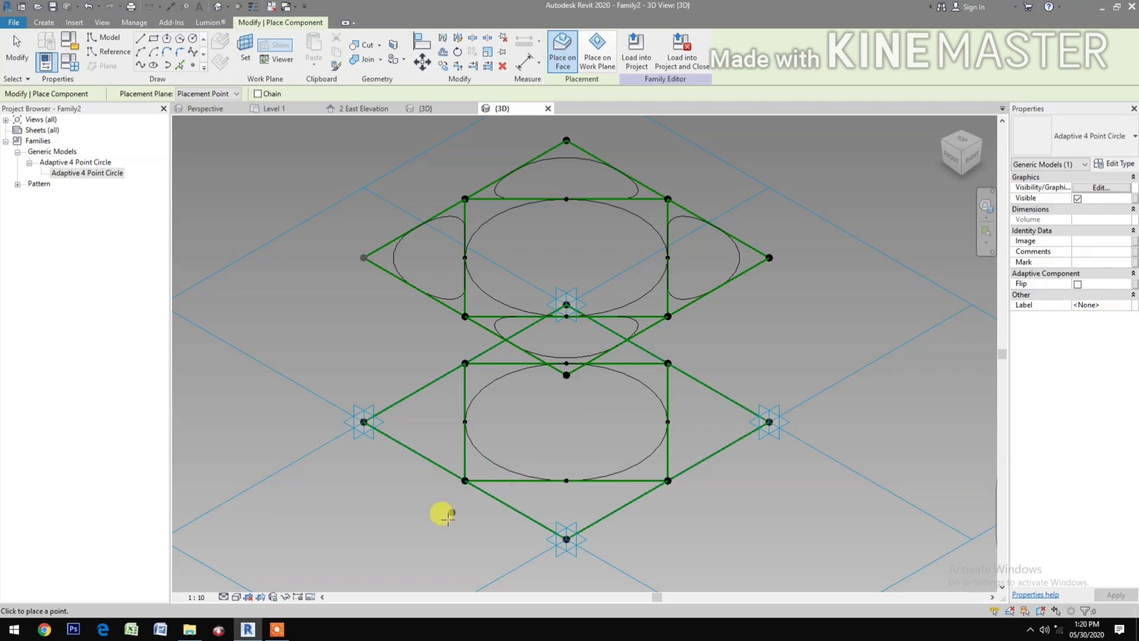
# Place an Adaptive 4 Point Circle in the base frame's left corner triangle, using its three corners and the inner-edge midpoint
pyautogui.click(465, 480)
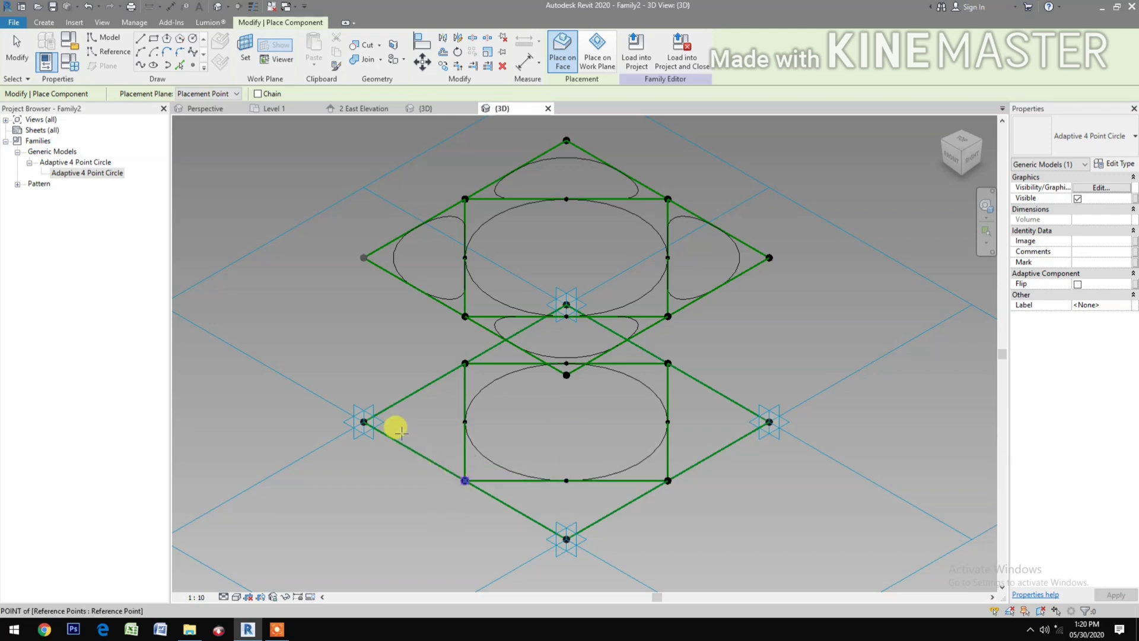
pyautogui.click(364, 421)
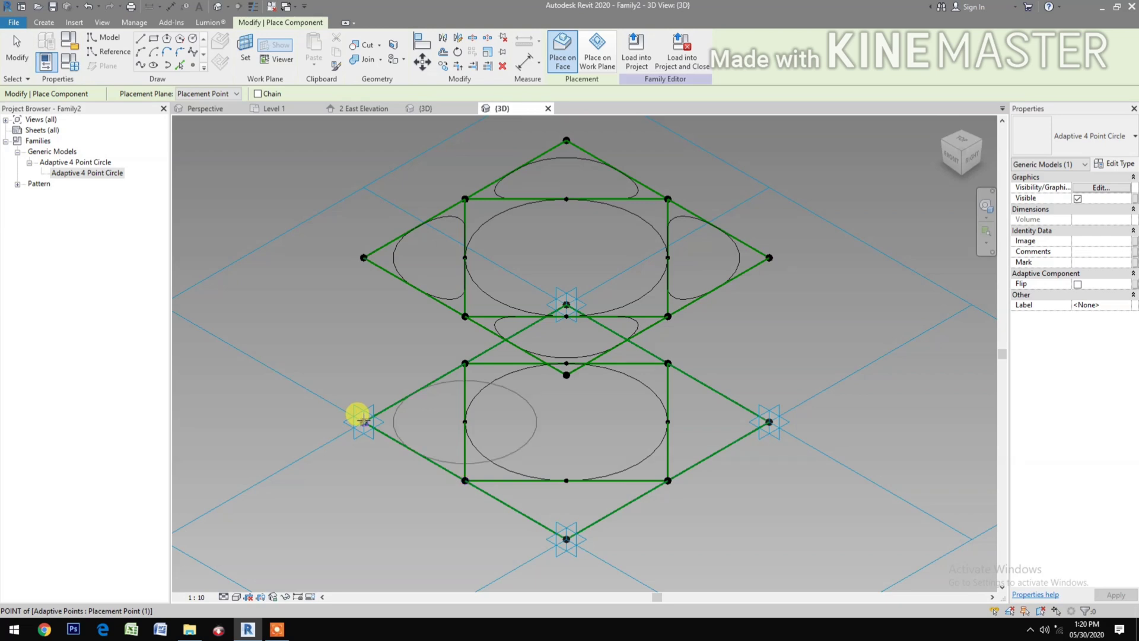
pyautogui.click(463, 420)
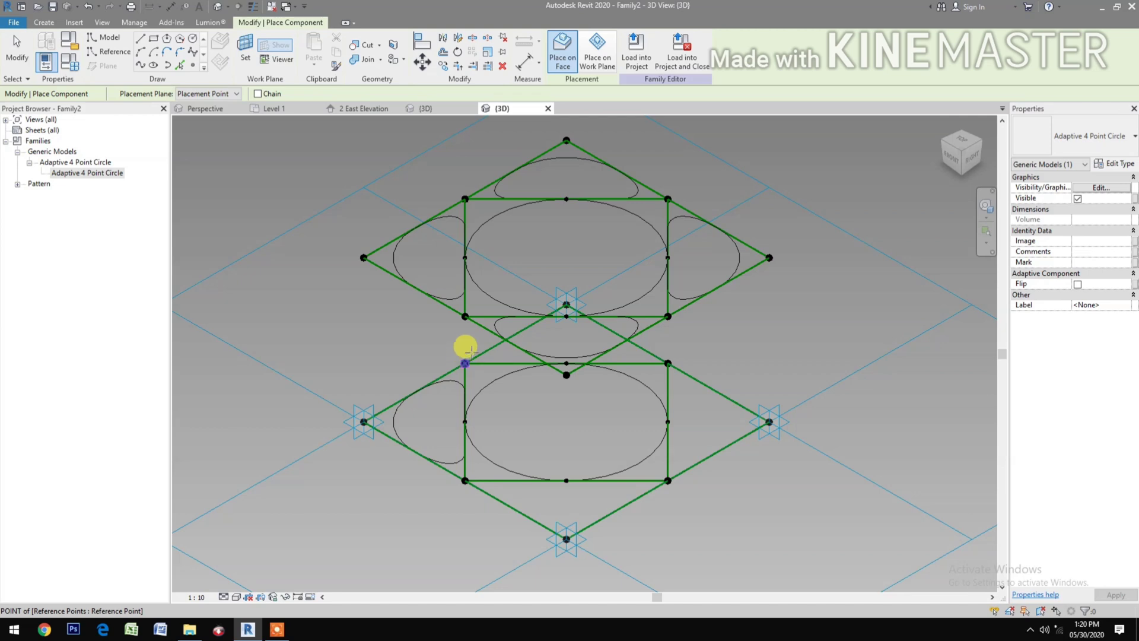
# Place an Adaptive 4 Point Circle in the base frame's back corner triangle, using its three corners and the inner-edge midpoint
pyautogui.click(567, 304)
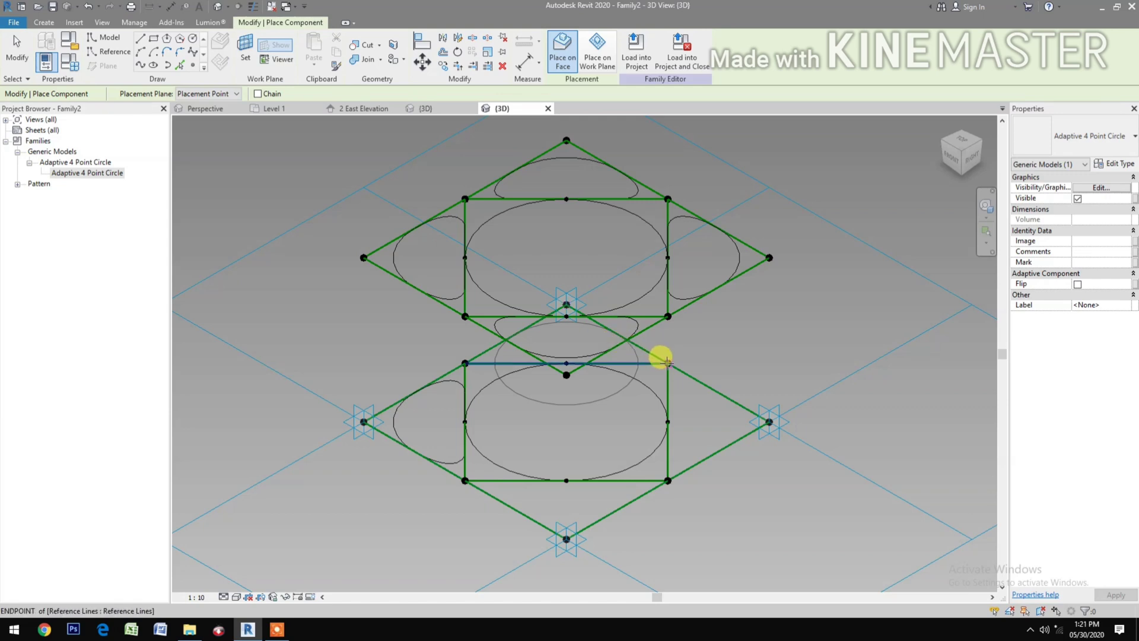
pyautogui.click(667, 363)
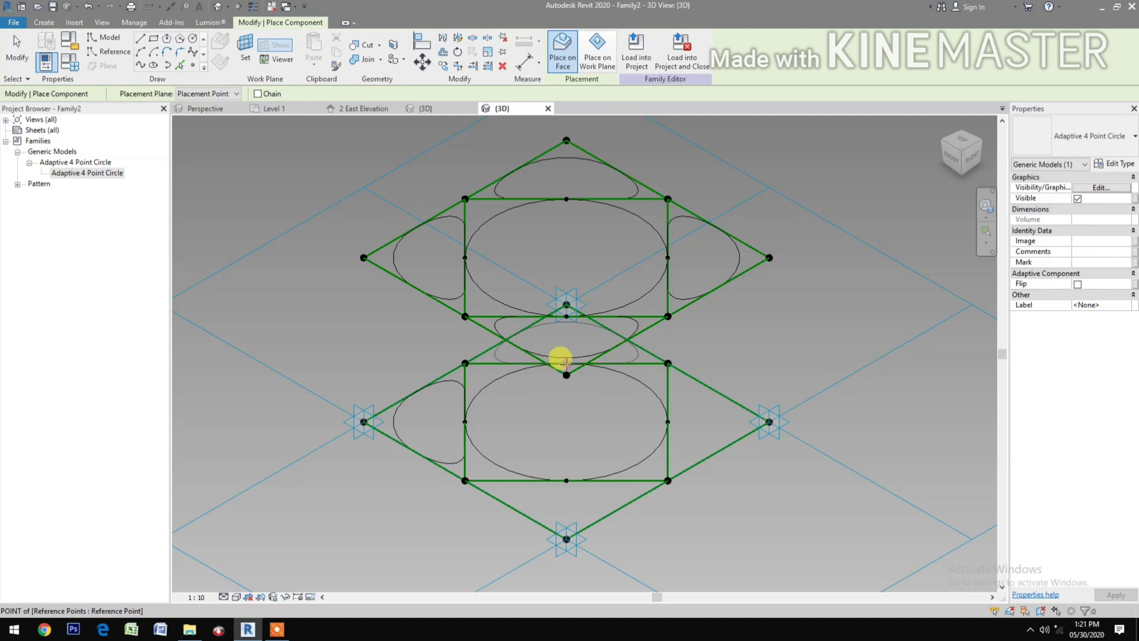
pyautogui.click(567, 362)
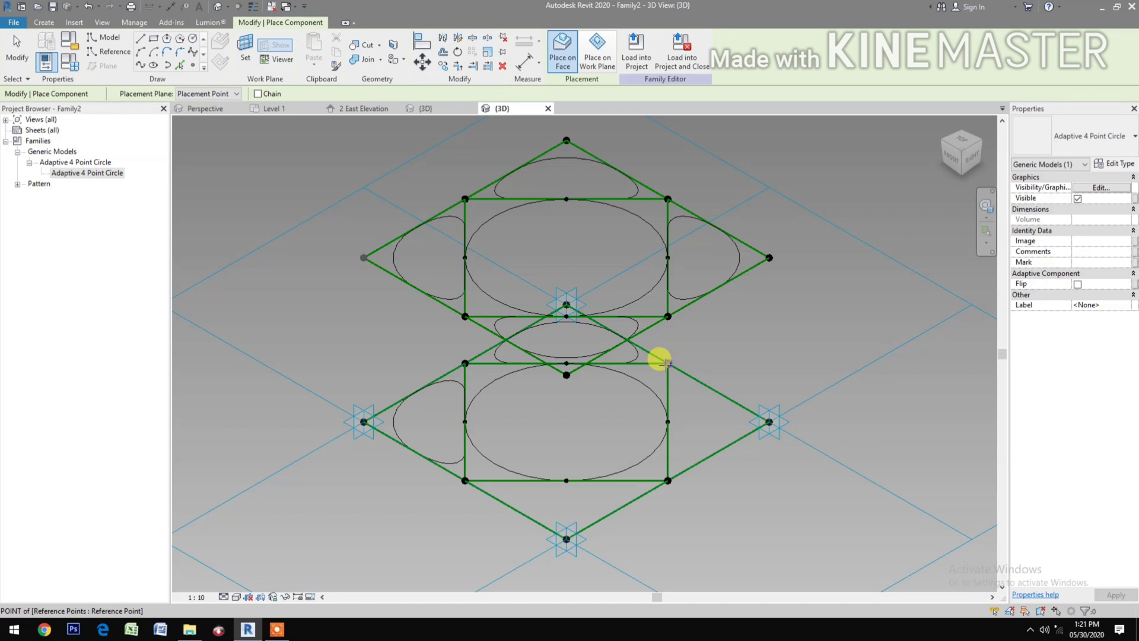
# Place an Adaptive 4 Point Circle in the base frame's right corner triangle, using its three corners and the inner-edge midpoint
pyautogui.click(667, 363)
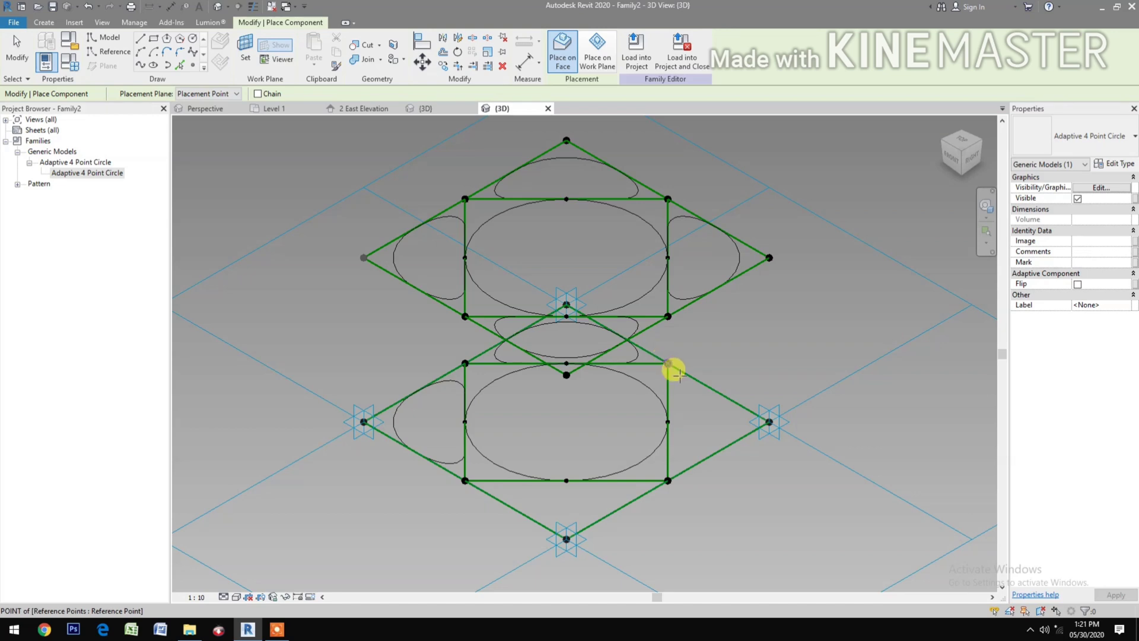
pyautogui.click(770, 422)
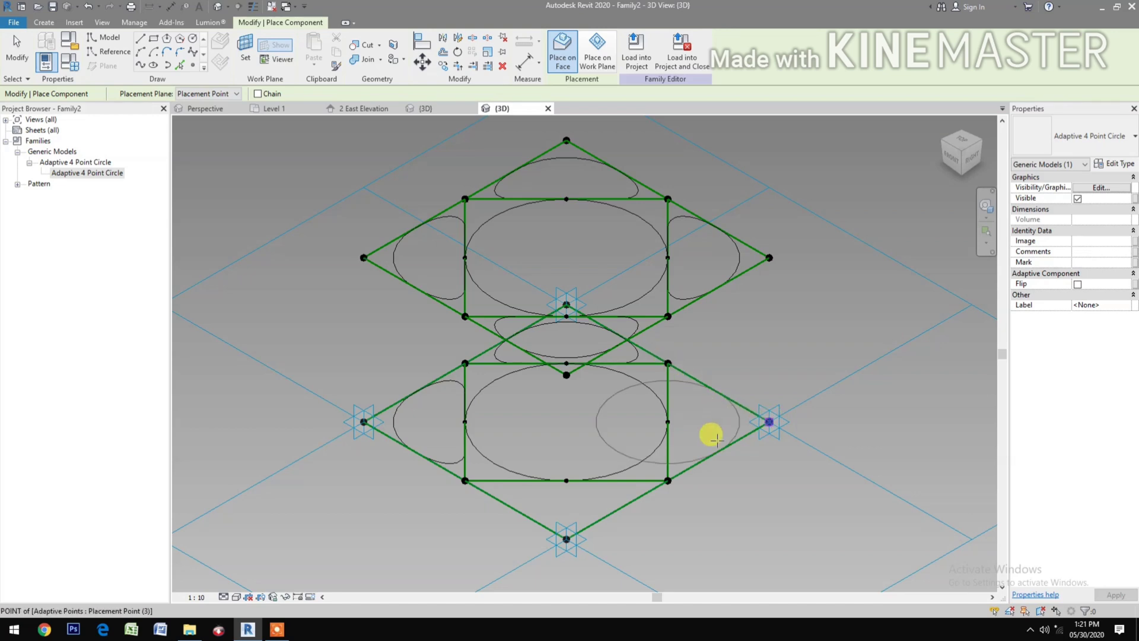
pyautogui.click(668, 480)
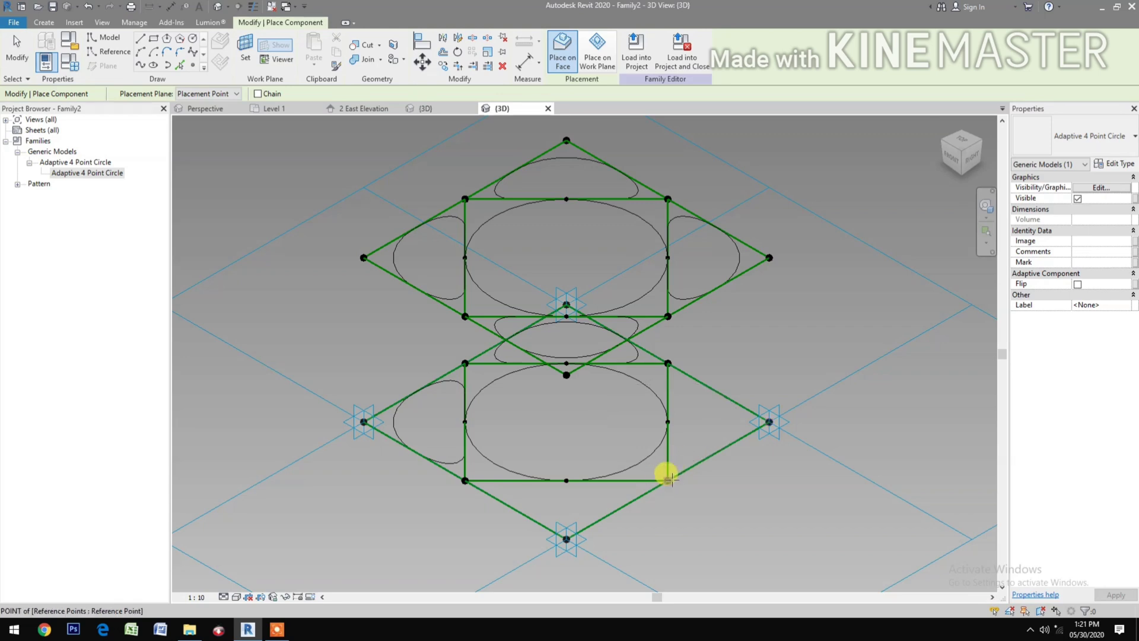
pyautogui.click(667, 421)
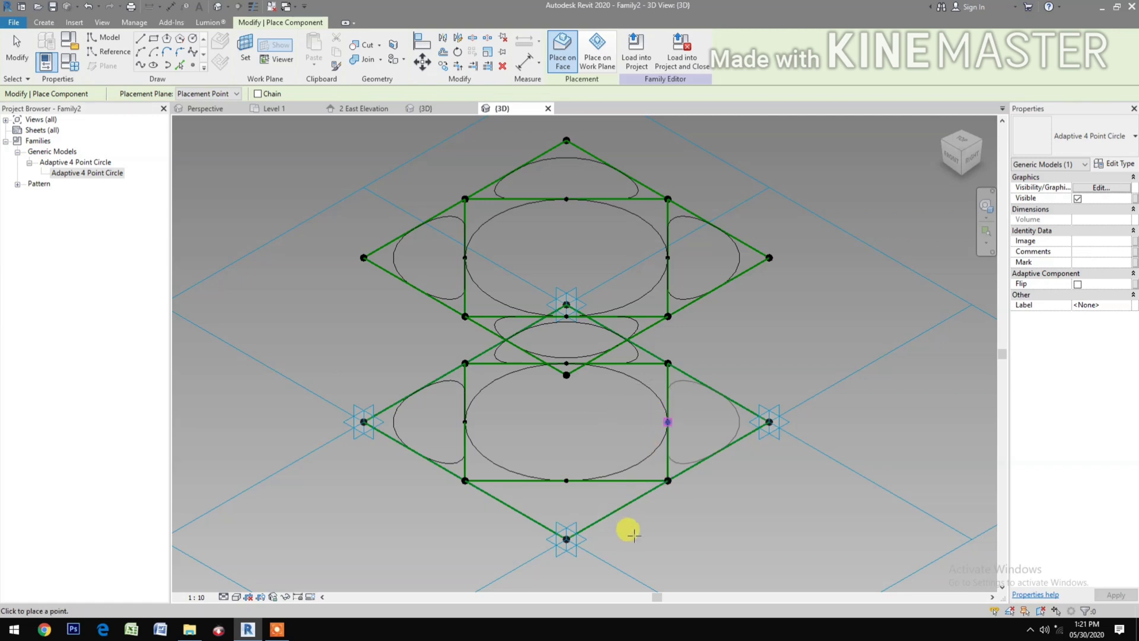
# Place an Adaptive 4 Point Circle in the base frame's front corner triangle, using its three corners and inner-edge midpoint, and end placement
pyautogui.click(667, 480)
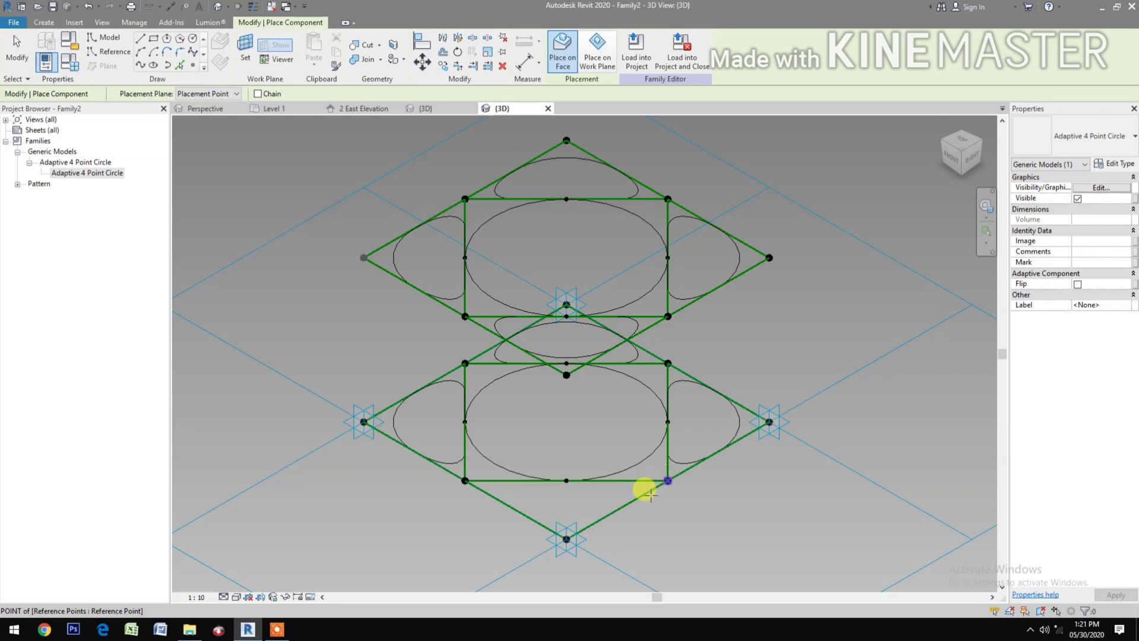
pyautogui.click(566, 539)
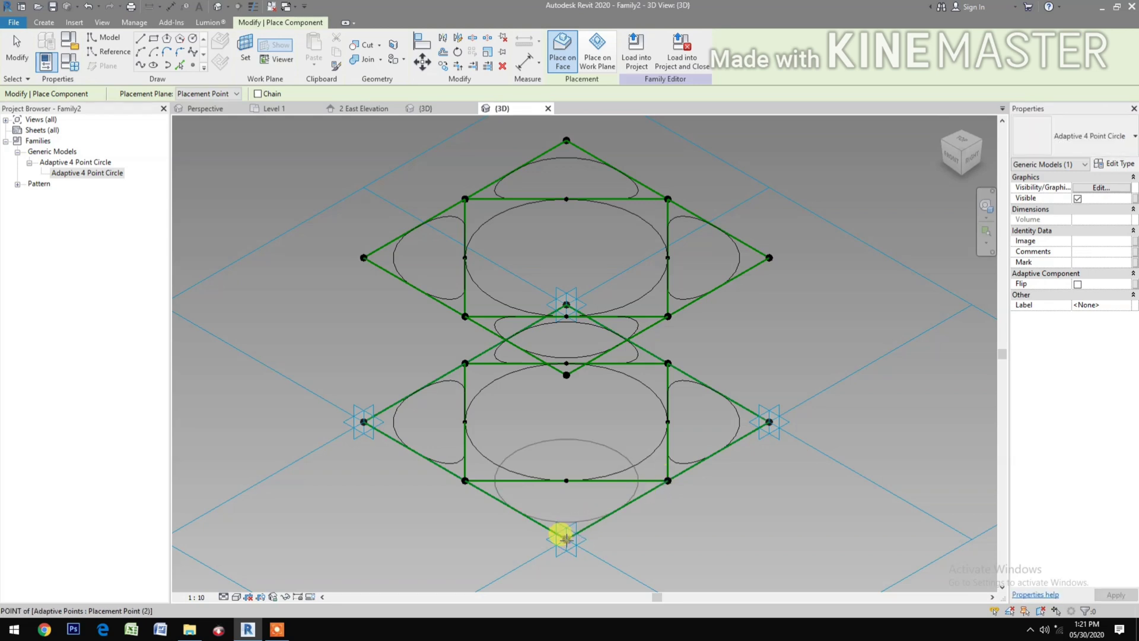
pyautogui.click(464, 480)
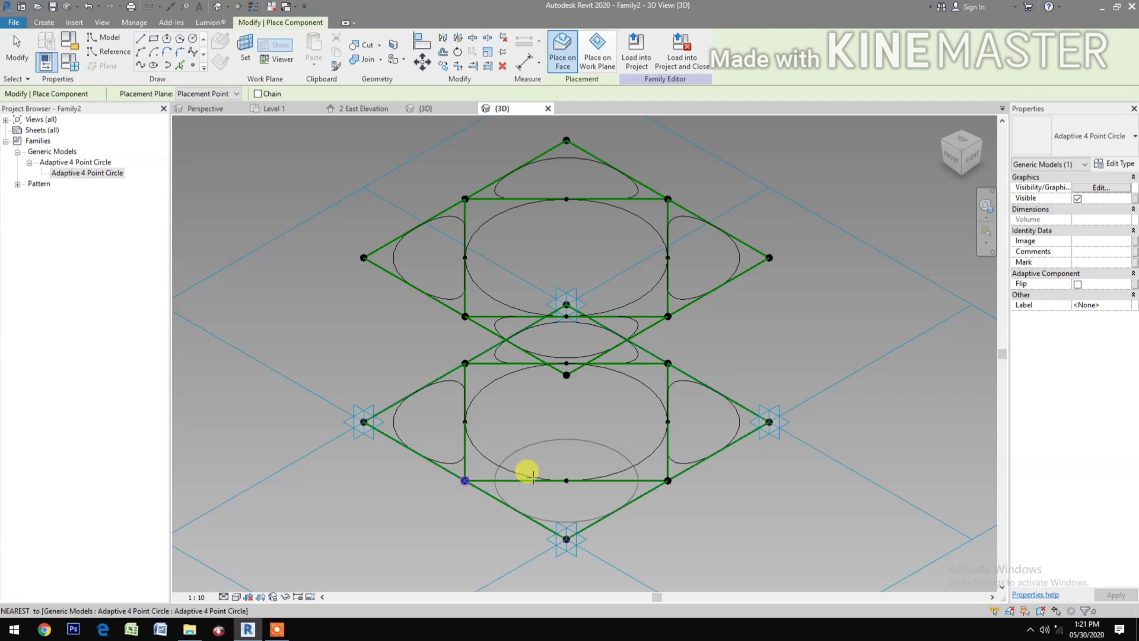
pyautogui.click(566, 480)
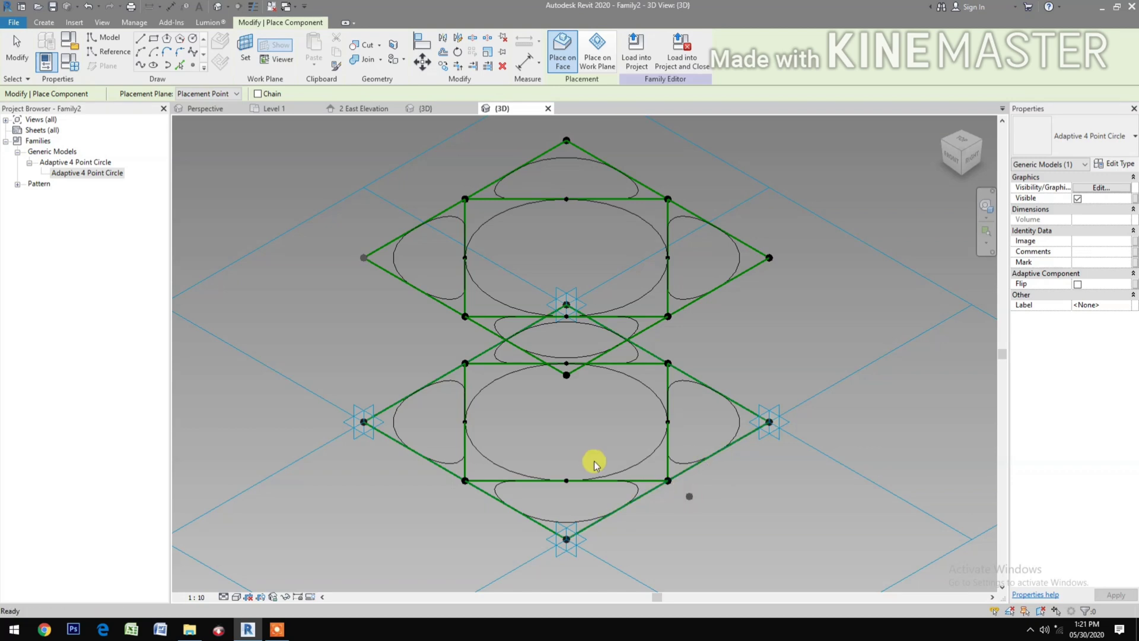
pyautogui.press('Escape')
pyautogui.press('Escape')
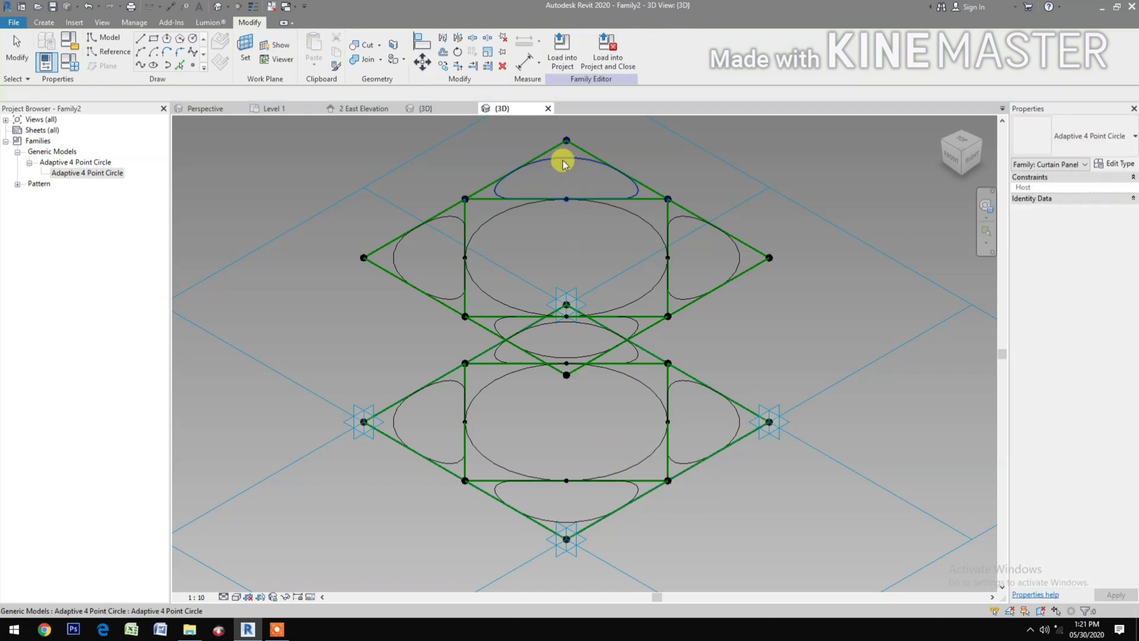
pyautogui.click(566, 165)
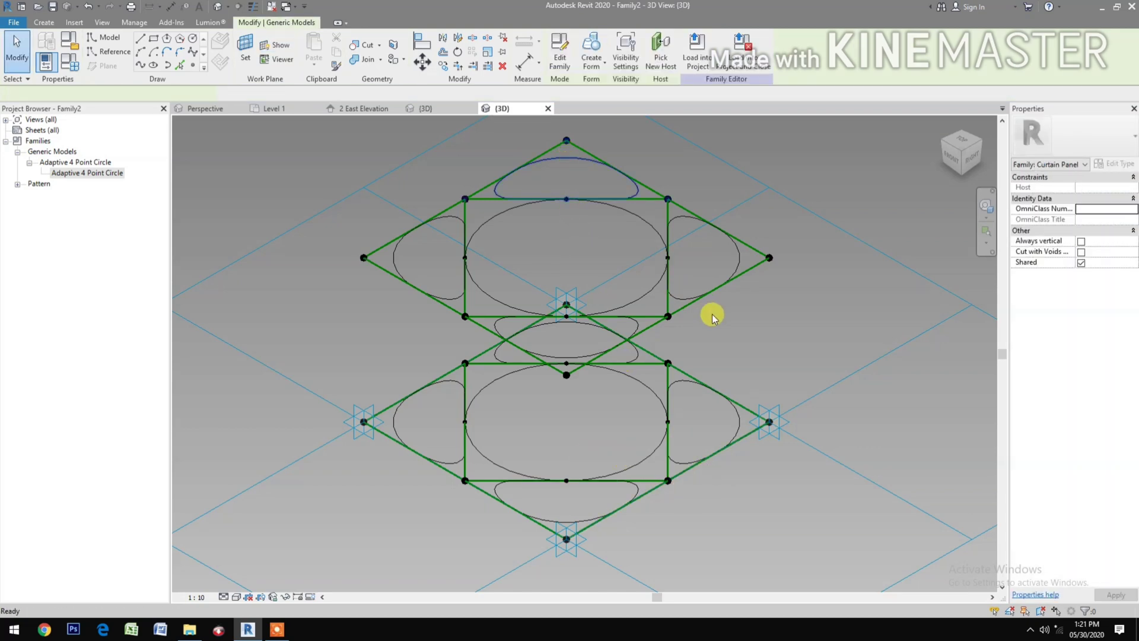
pyautogui.doubleClick(605, 331)
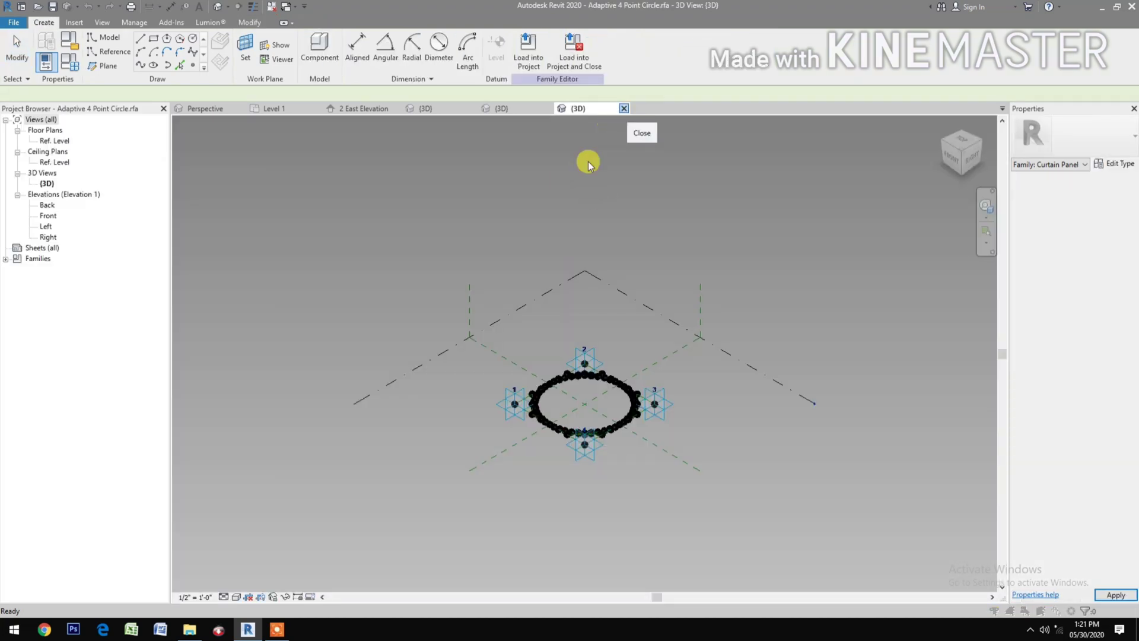
pyautogui.click(593, 323)
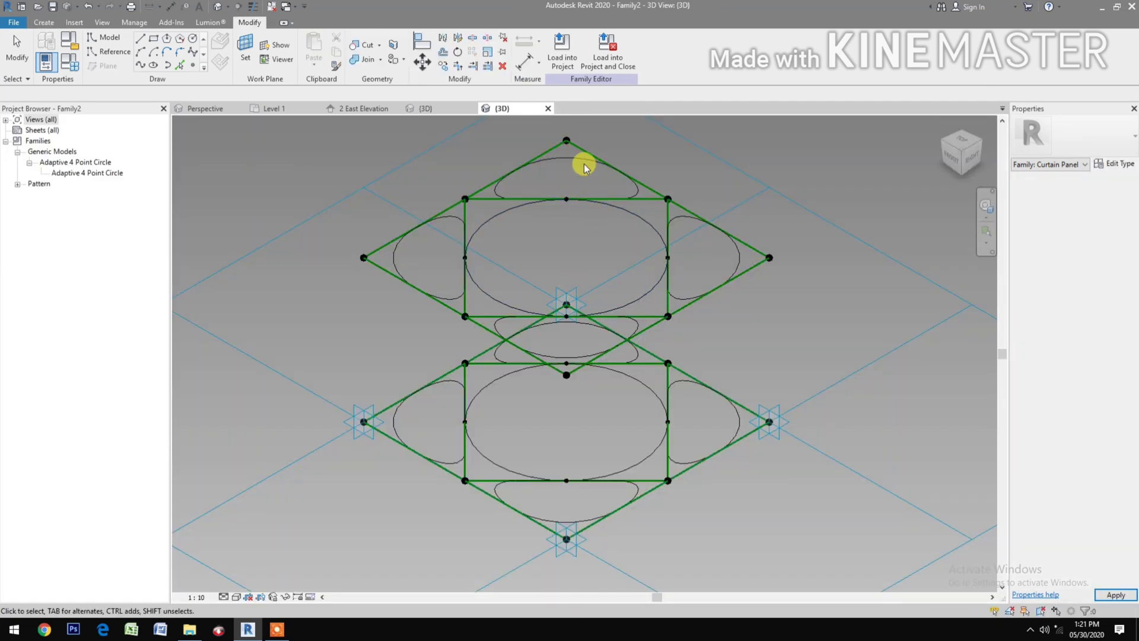
# Create a solid form between the upper and base circles in the back corner triangles
pyautogui.click(596, 203)
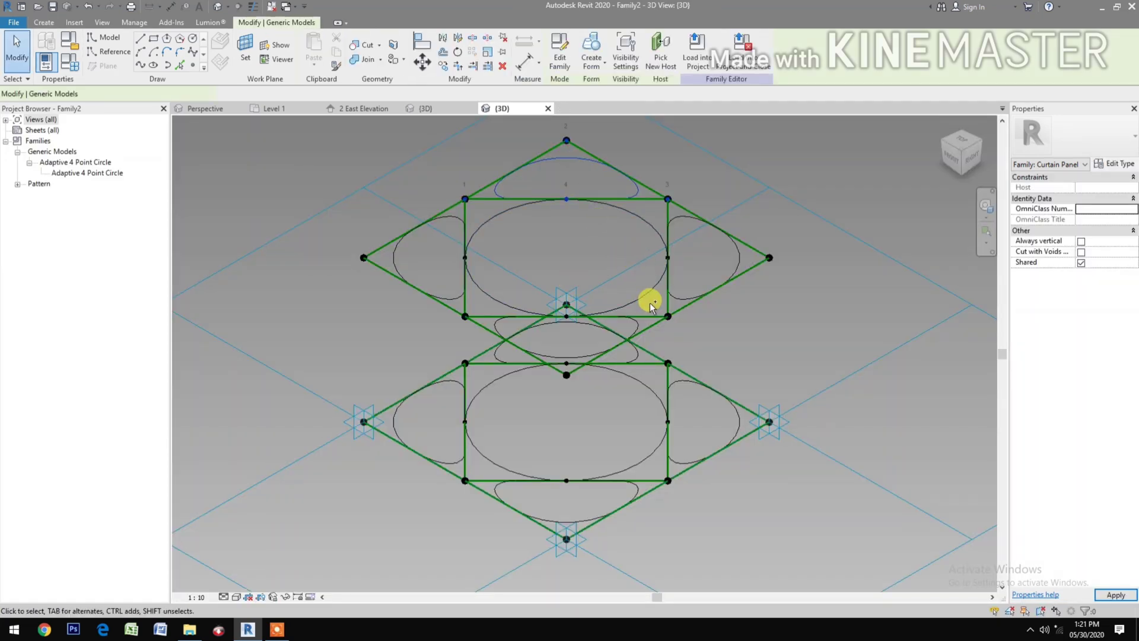
pyautogui.keyDown('ctrl'); pyautogui.click(634, 349); pyautogui.keyUp('ctrl')
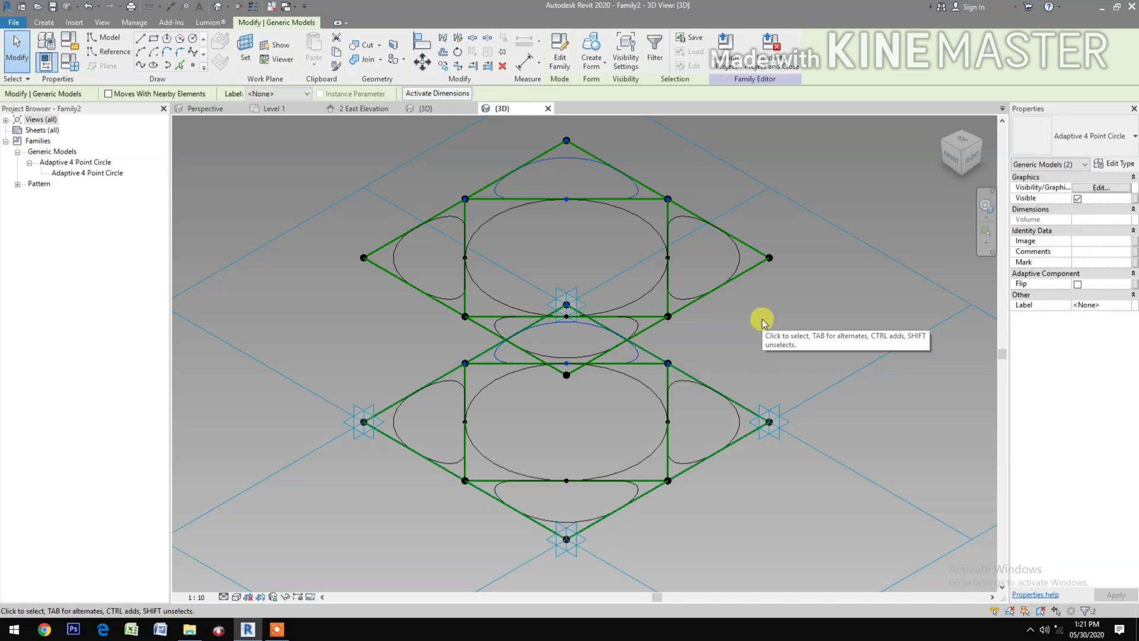
pyautogui.click(589, 46)
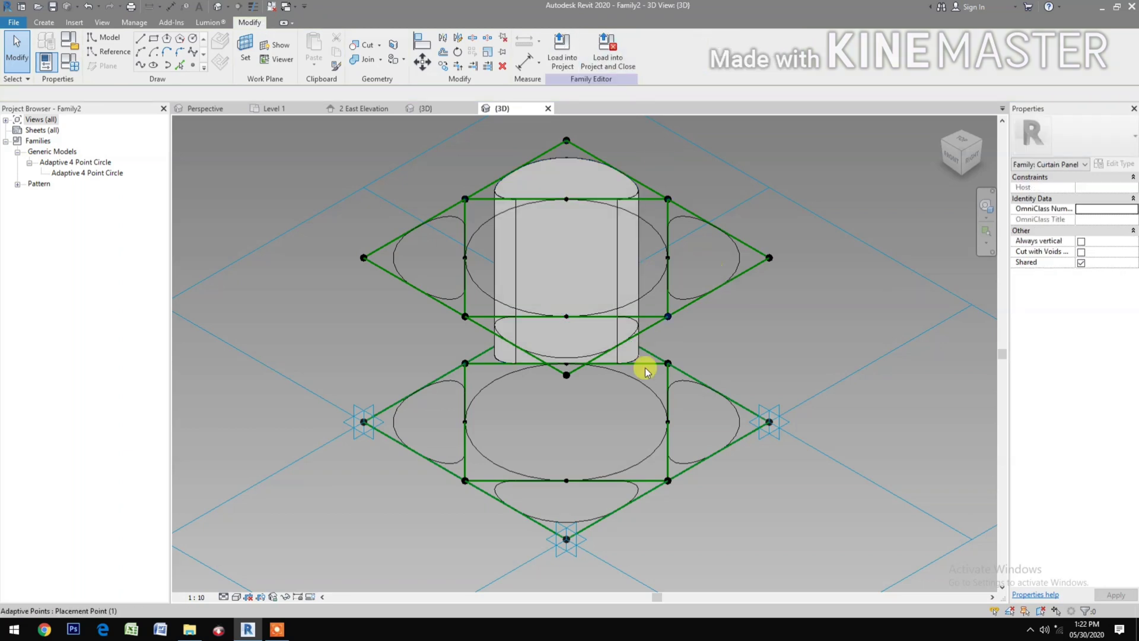
# Create a solid form between the large central circles of the upper and base frames
pyautogui.click(487, 228)
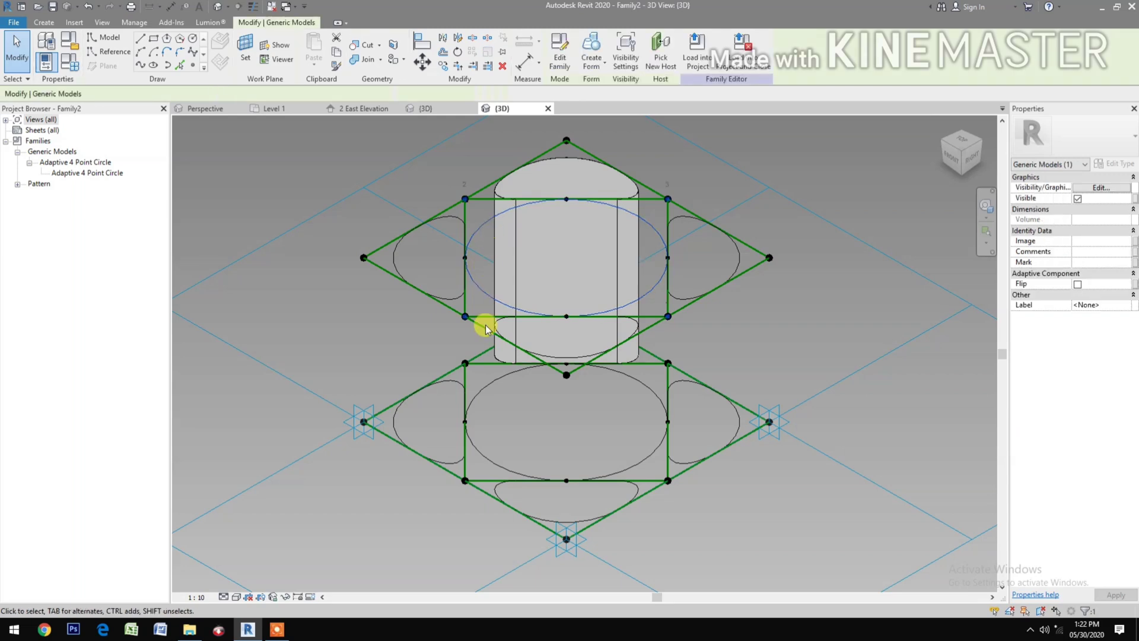
pyautogui.click(486, 387)
pyautogui.keyDown('ctrl'); pyautogui.click(544, 416); pyautogui.keyUp('ctrl')
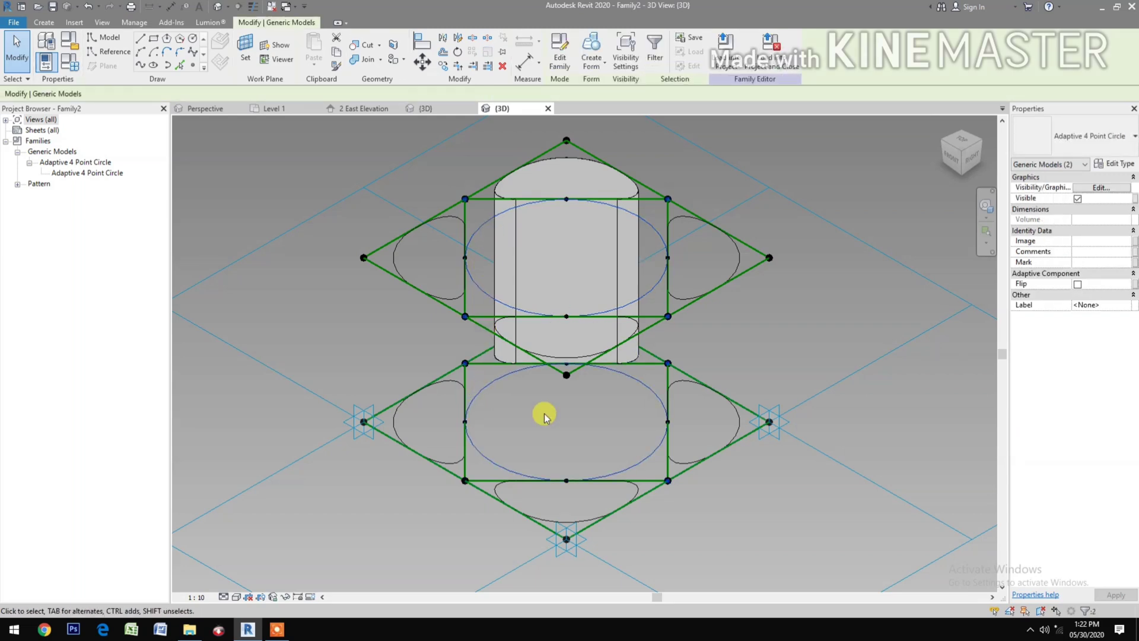
pyautogui.click(593, 47)
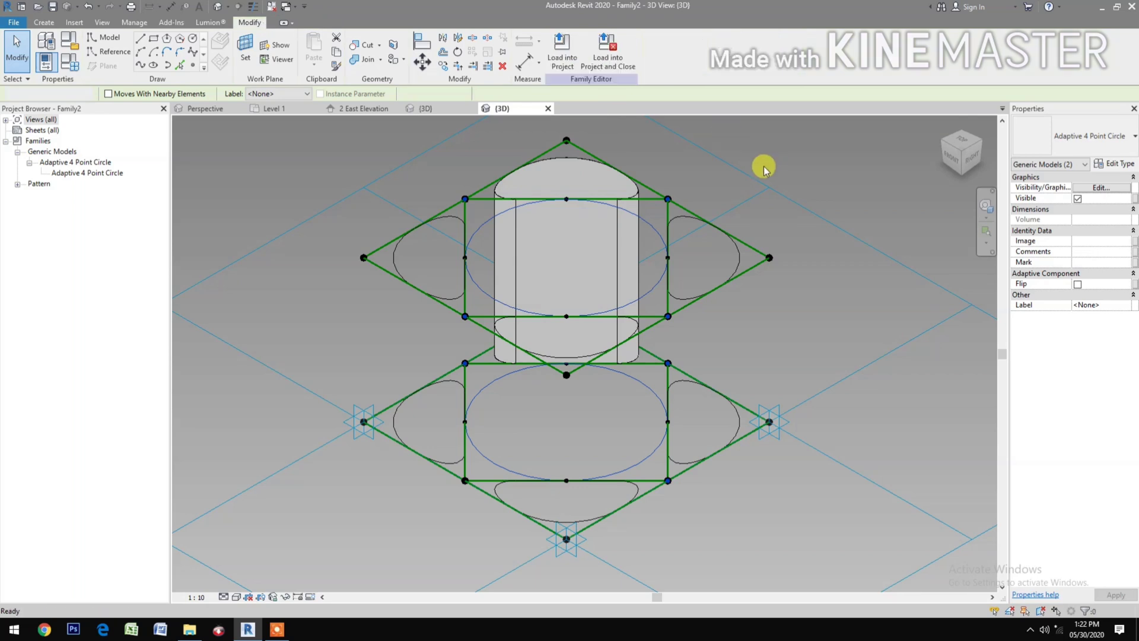
# Create a solid form between the upper and base circles in the right corner triangles
pyautogui.click(684, 216)
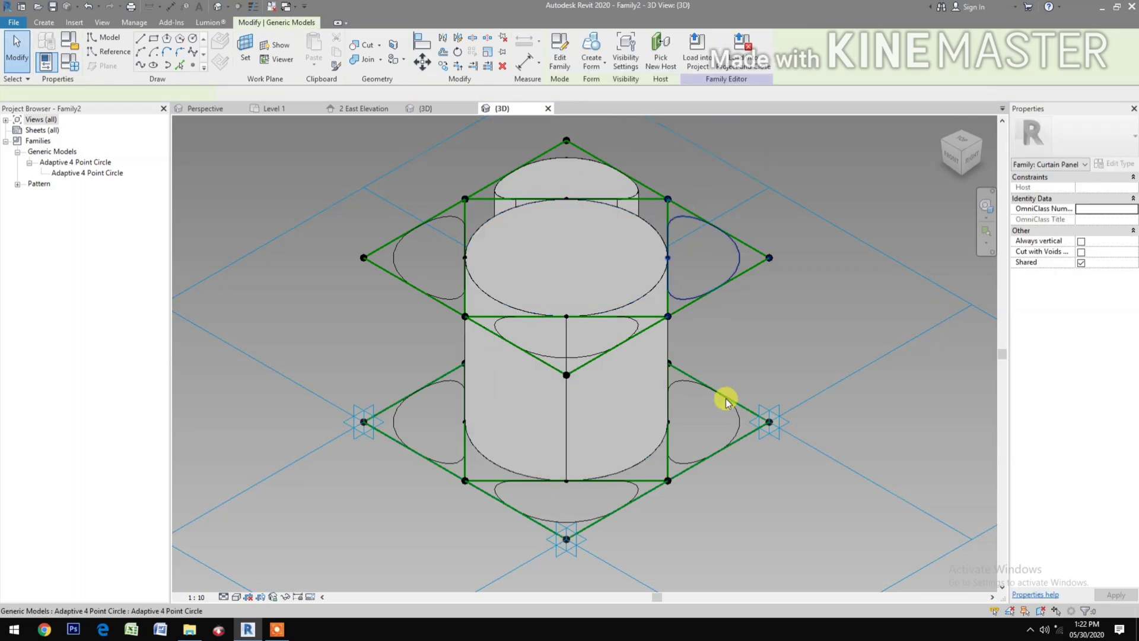
pyautogui.keyDown('ctrl'); pyautogui.click(735, 417); pyautogui.keyUp('ctrl')
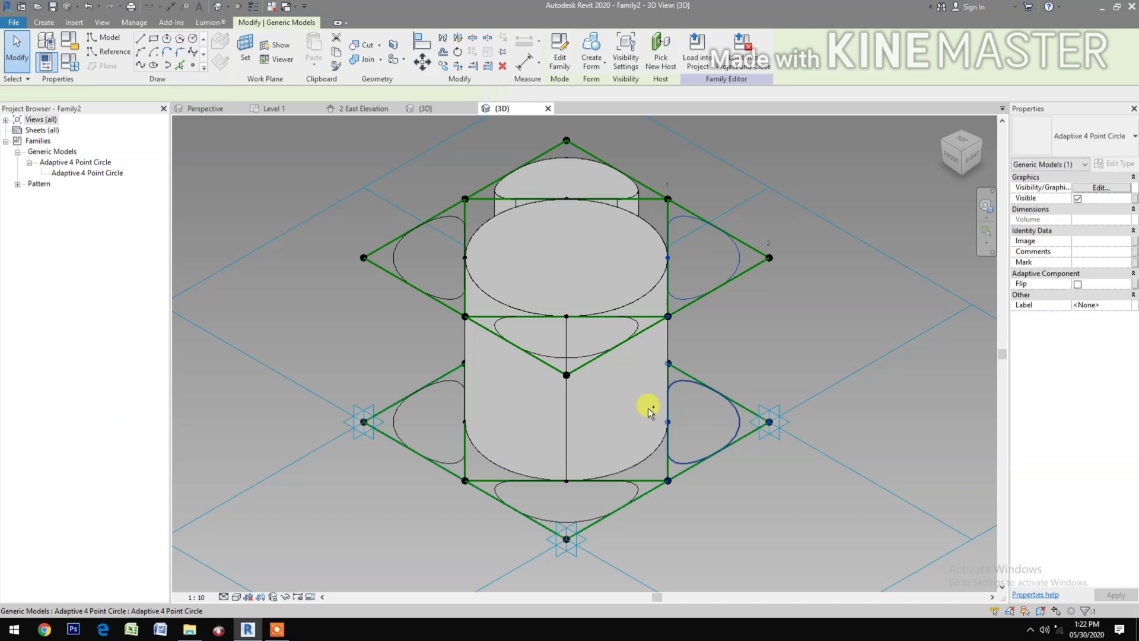
pyautogui.click(592, 51)
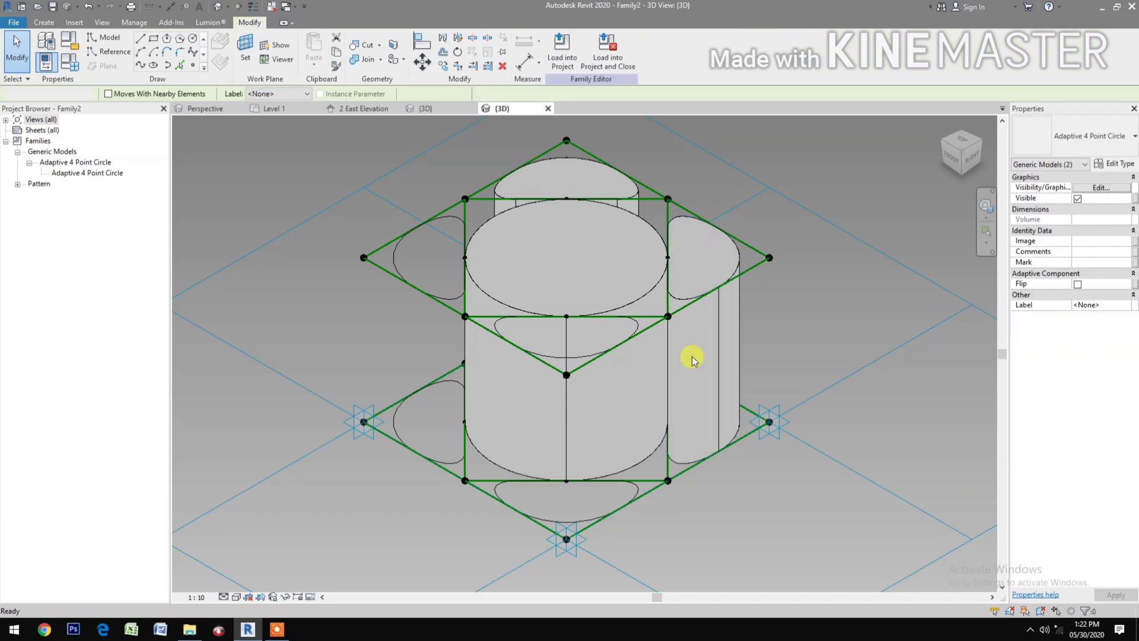
pyautogui.press('Escape')
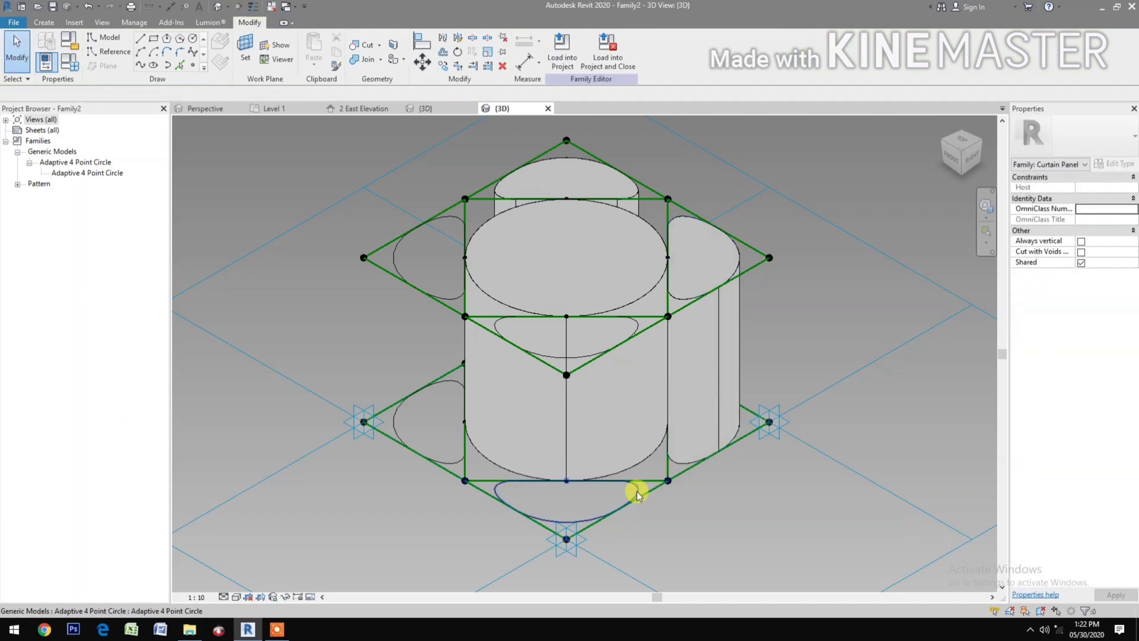
# Create a solid form between the upper and base circles in the front corner triangles
pyautogui.click(640, 323)
pyautogui.keyDown('ctrl'); pyautogui.click(719, 338); pyautogui.keyUp('ctrl')
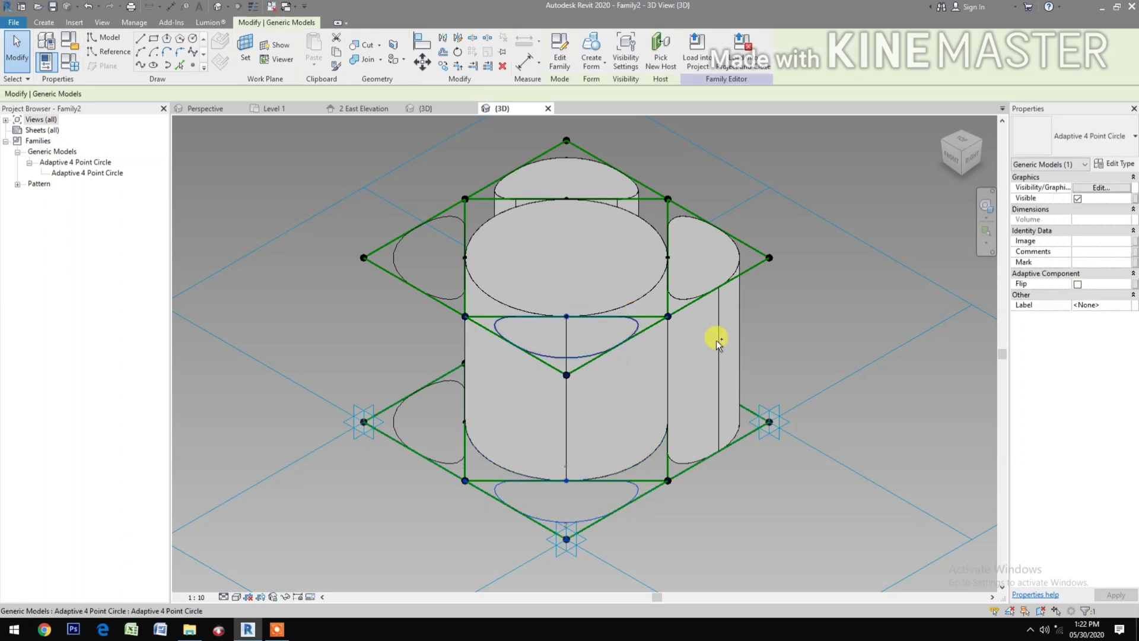
pyautogui.click(593, 56)
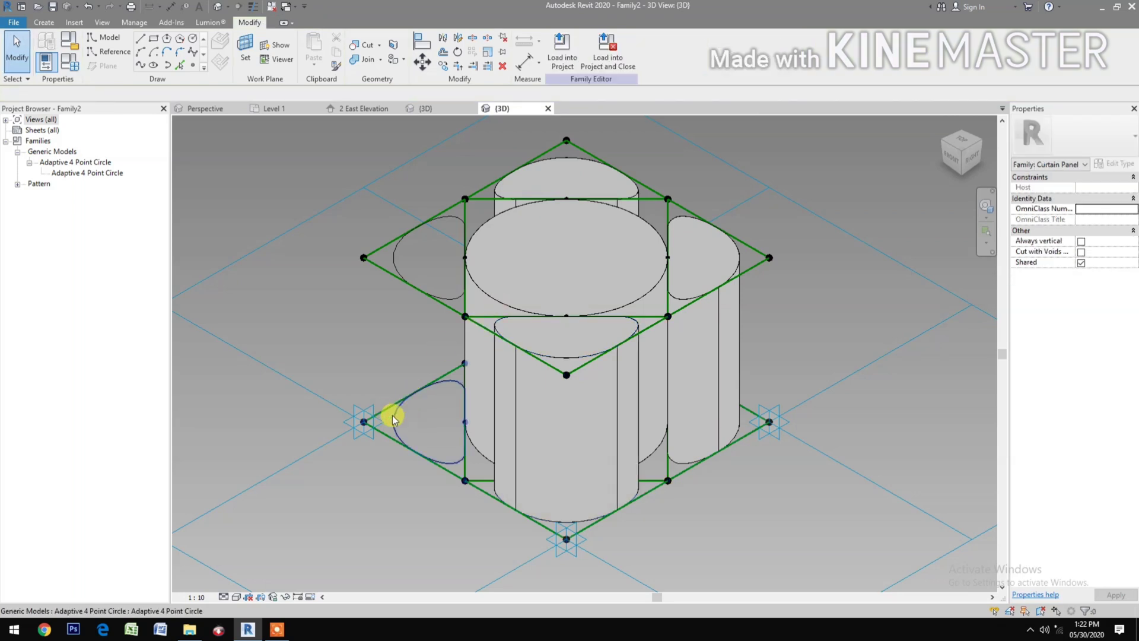
# Create a solid form between the upper and base circles in the left corner triangles
pyautogui.click(393, 395)
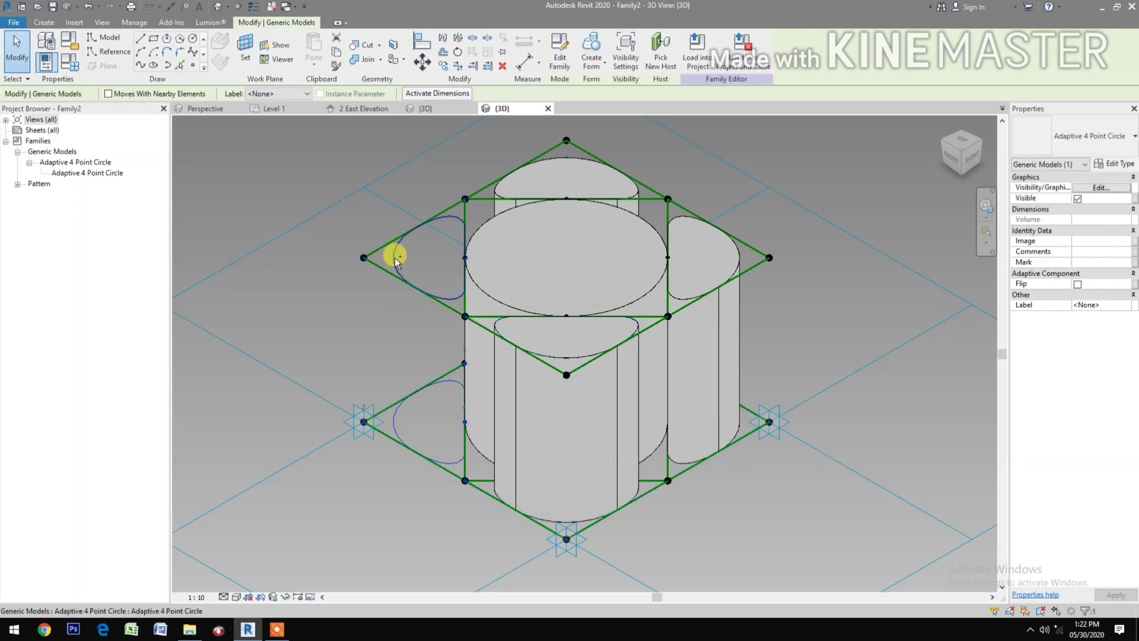
pyautogui.keyDown('ctrl'); pyautogui.click(536, 315); pyautogui.keyUp('ctrl')
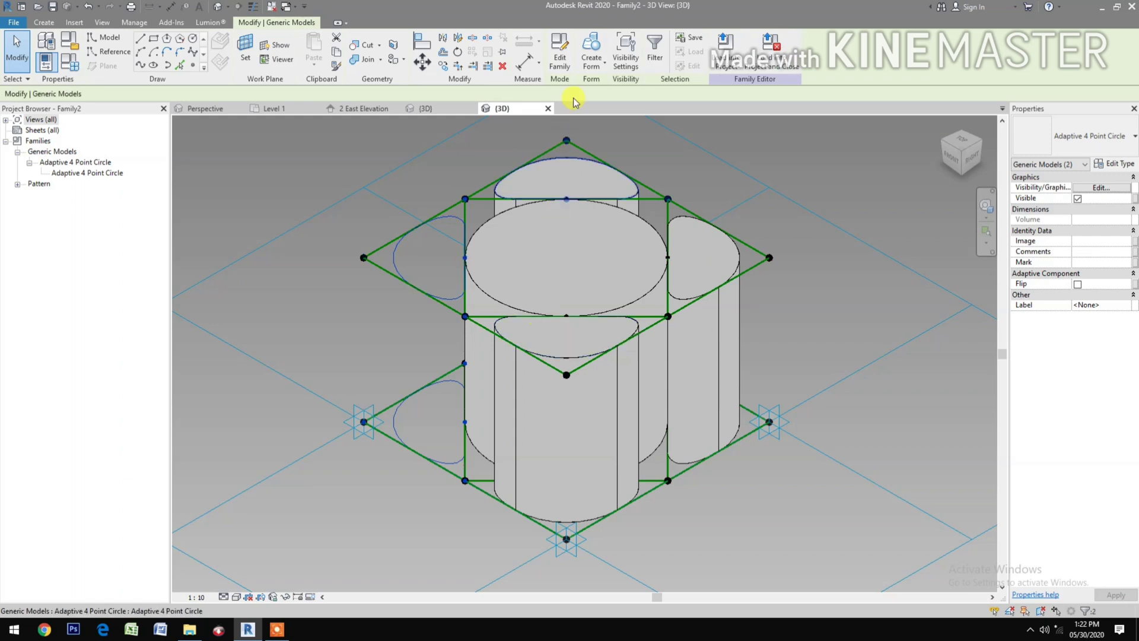
pyautogui.click(594, 51)
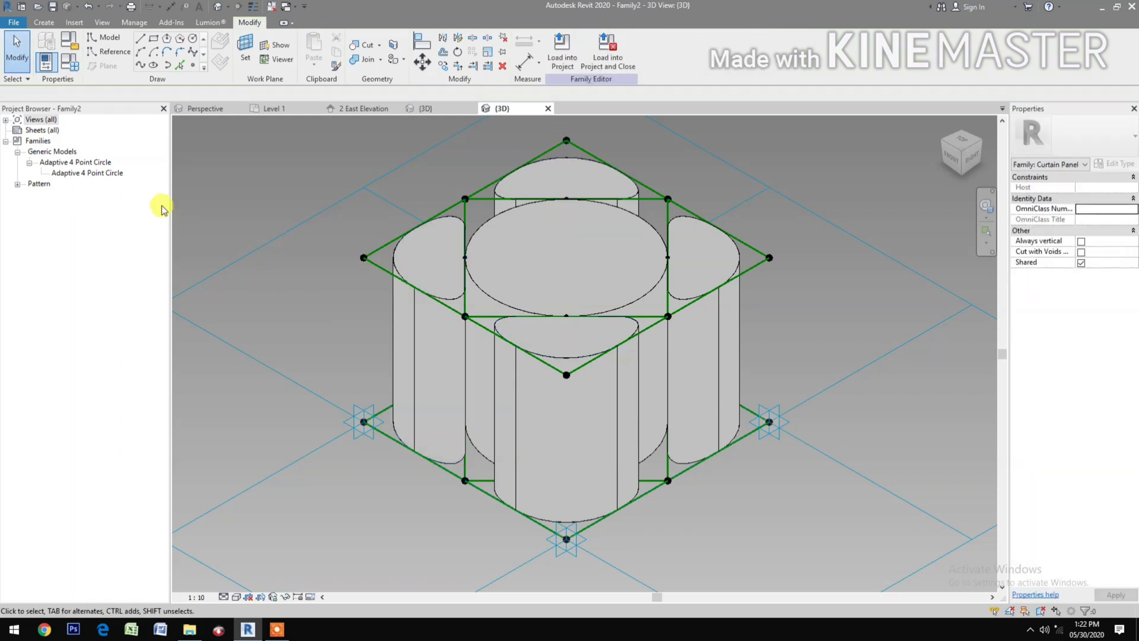
# Set the family's Thickness parameter to 0.05 and apply it
pyautogui.click(79, 70)
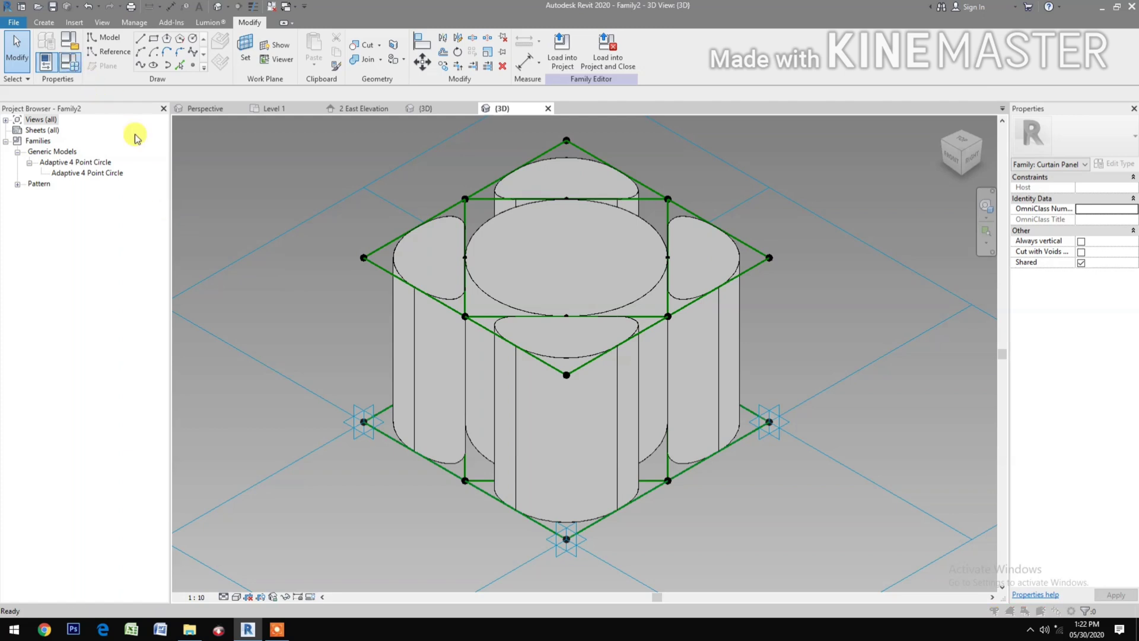
pyautogui.click(242, 227)
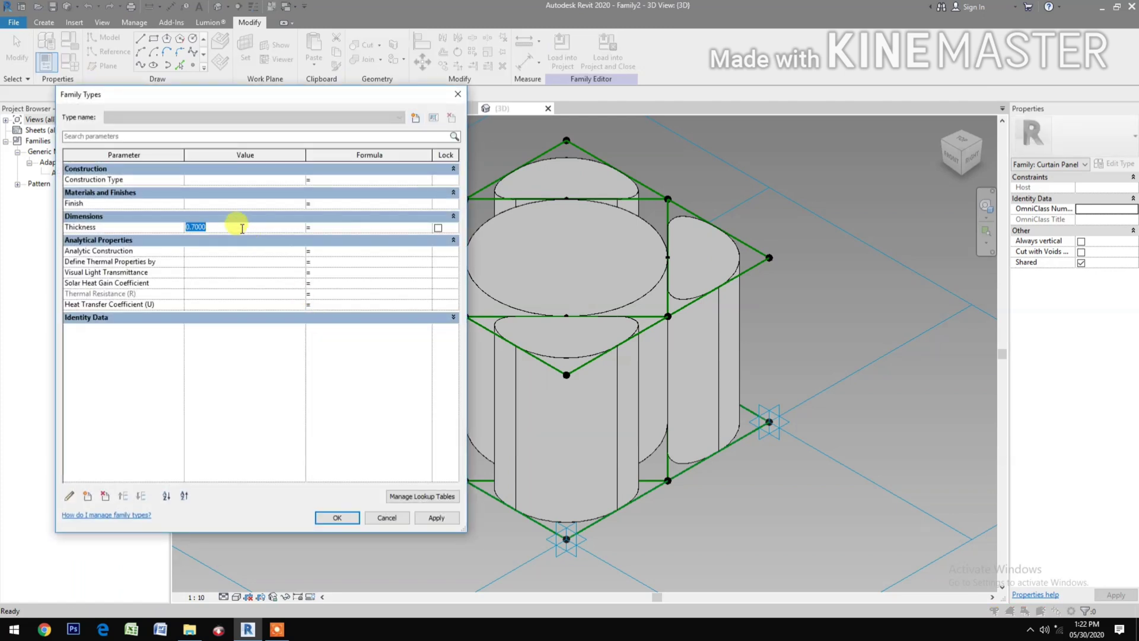
pyautogui.click(436, 519)
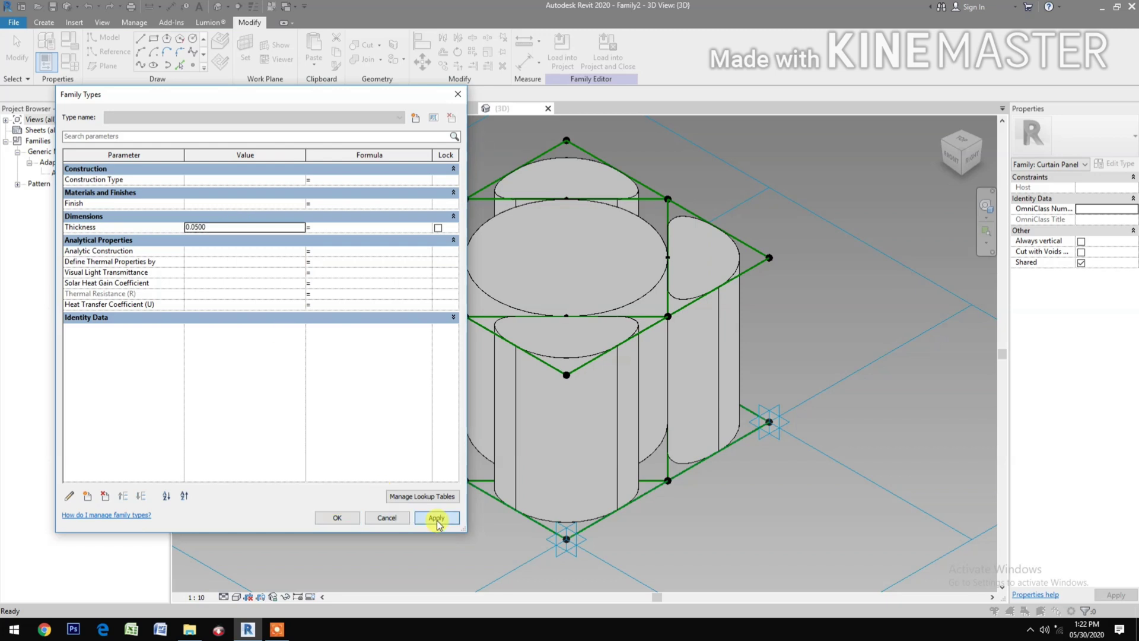
pyautogui.click(336, 518)
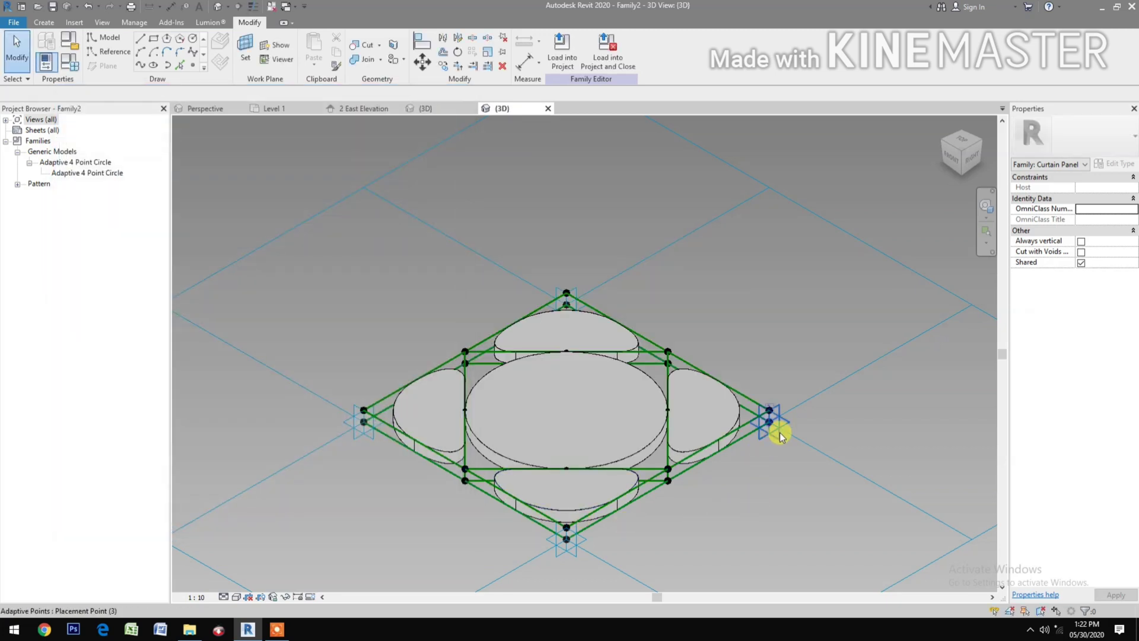
# Flex the panel by moving its right and left corner adaptive points vertically, undoing the moves of each point
pyautogui.click(780, 410)
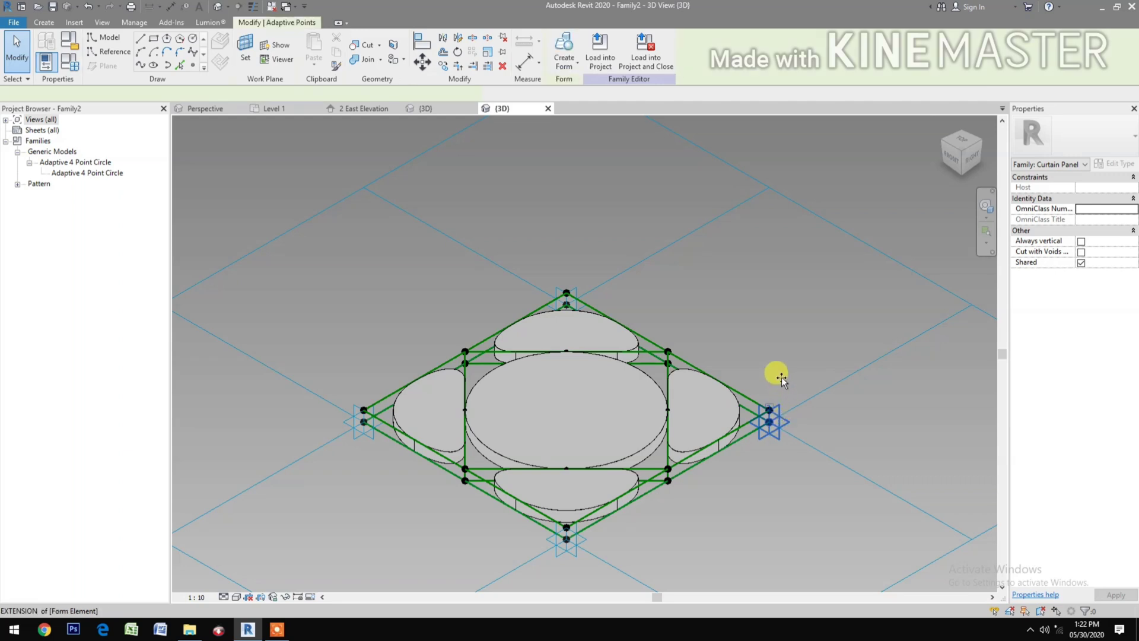
pyautogui.moveTo(772, 369); pyautogui.dragTo(769, 363)
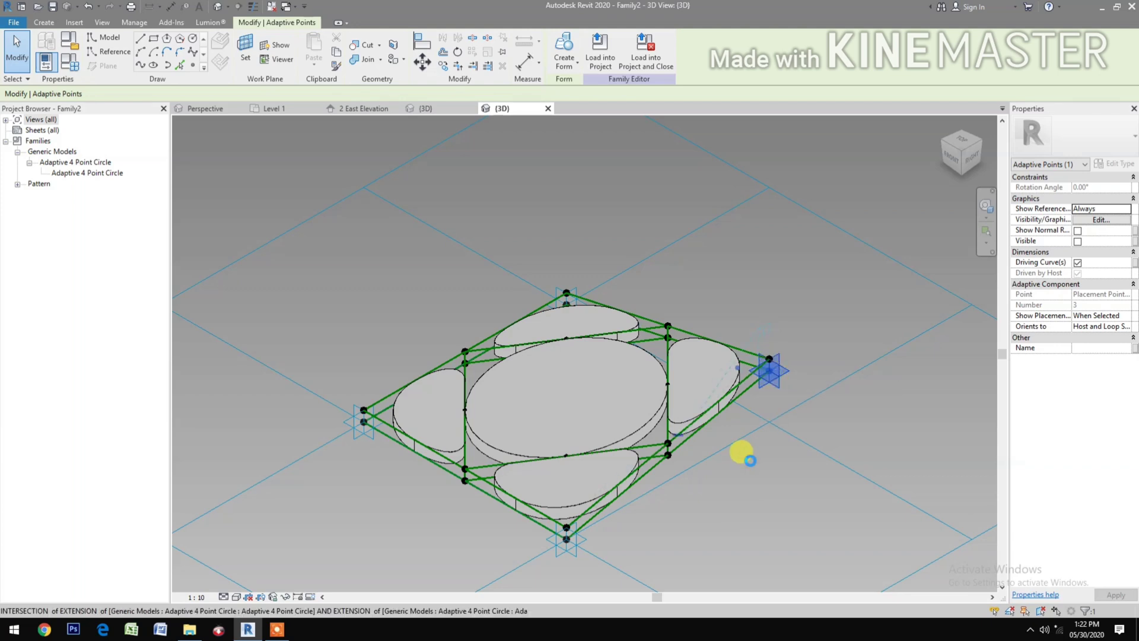
pyautogui.moveTo(749, 460); pyautogui.dragTo(751, 460)
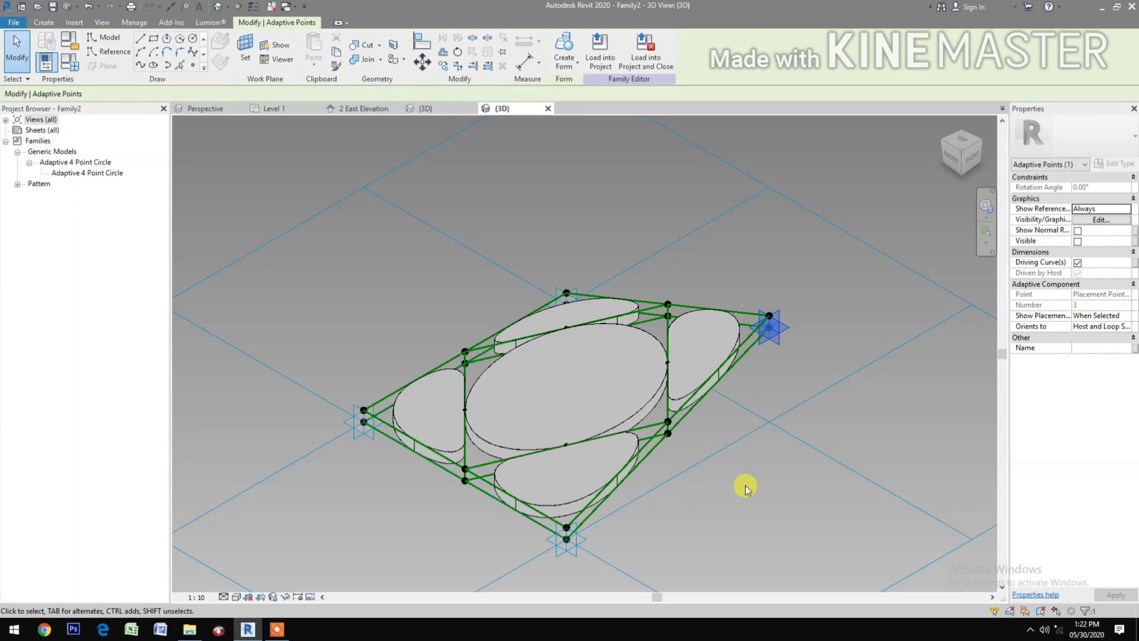
pyautogui.hotkey('ctrl', 'z')
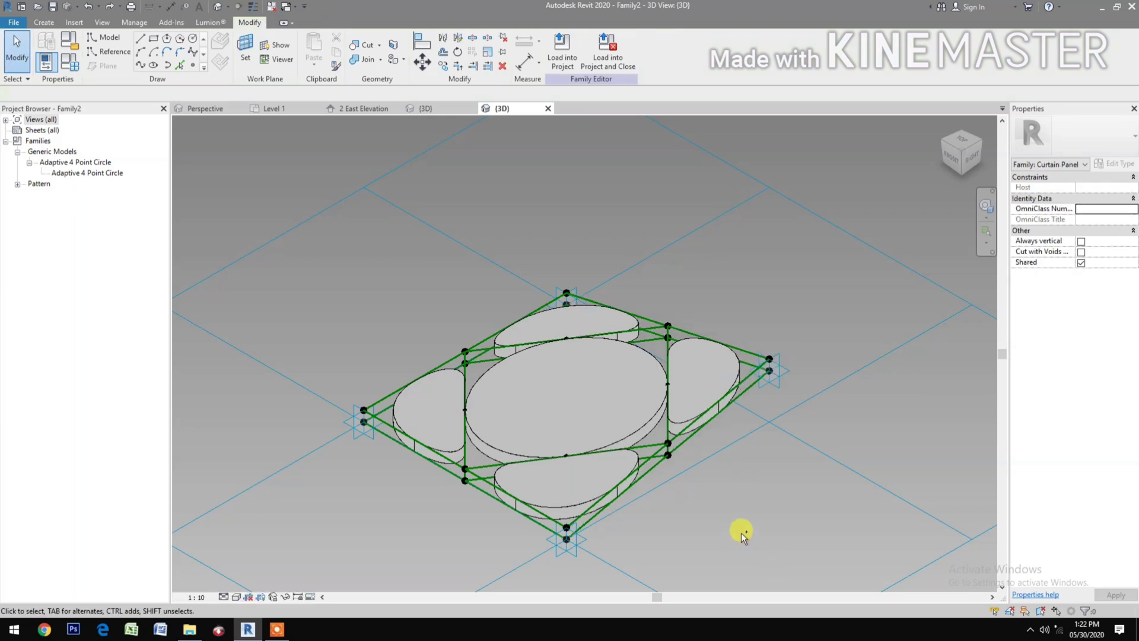
pyautogui.hotkey('ctrl', 'z')
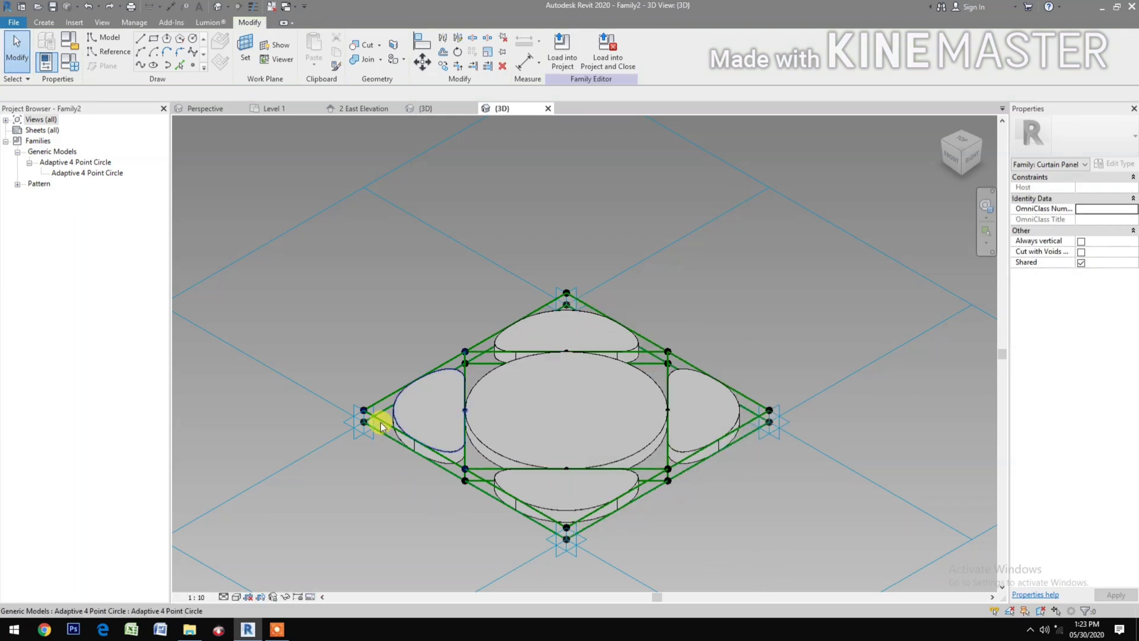
pyautogui.click(353, 418)
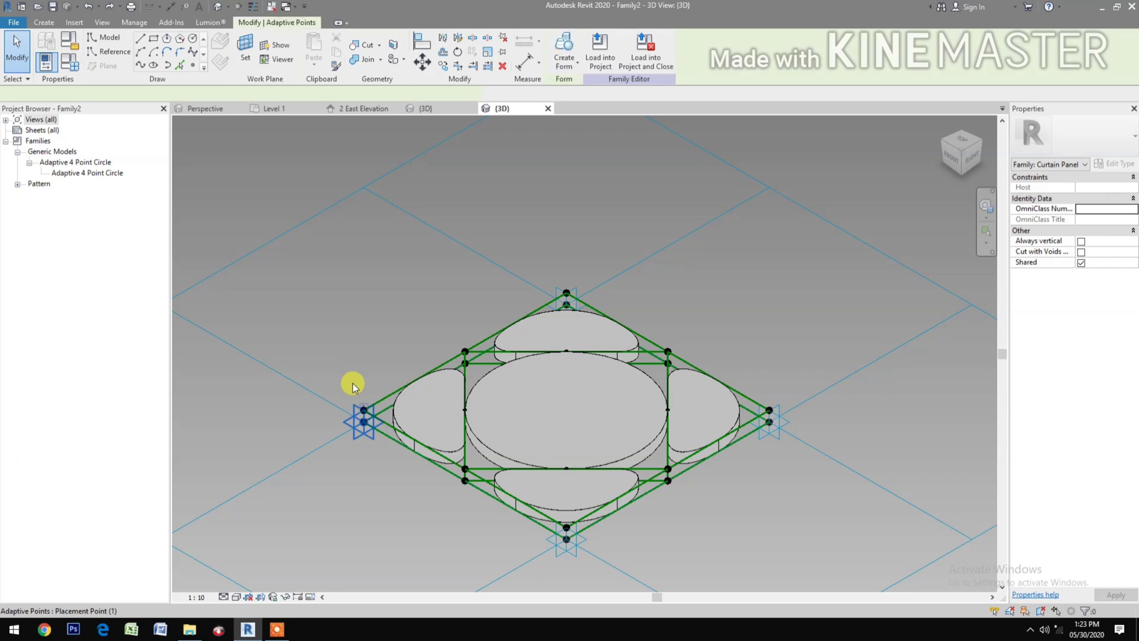
pyautogui.moveTo(344, 490); pyautogui.dragTo(331, 464)
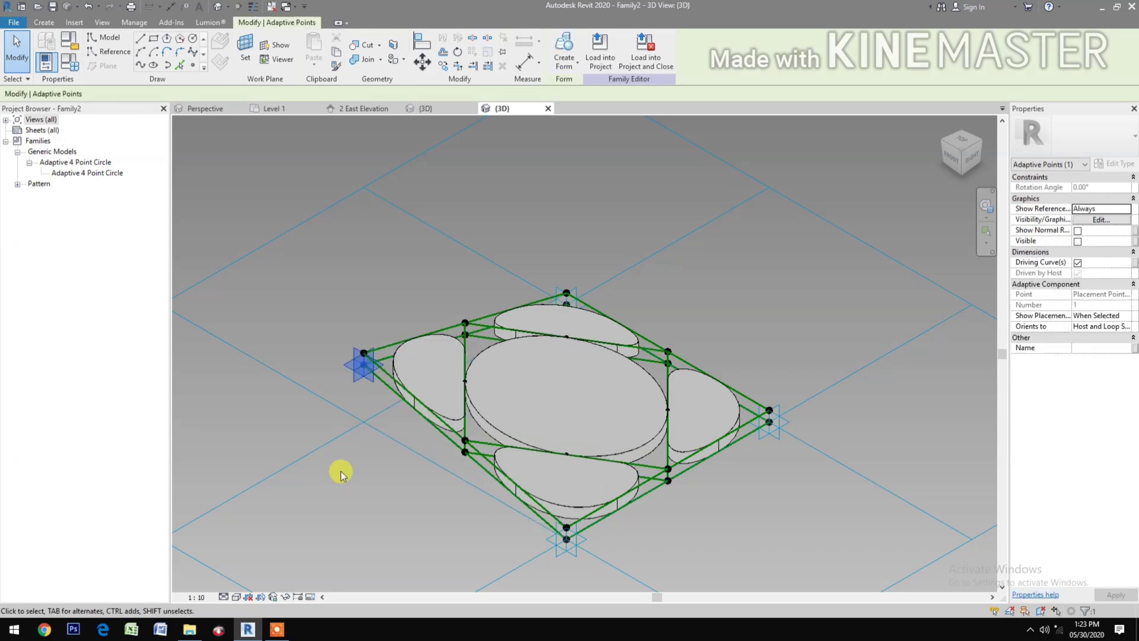
pyautogui.hotkey('ctrl', 'z')
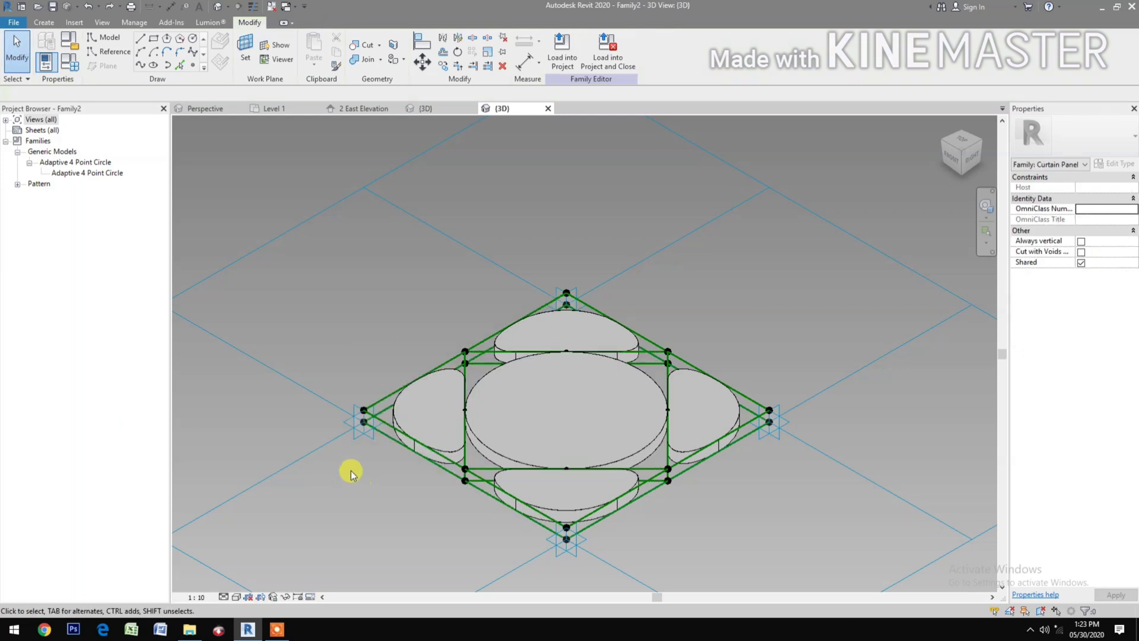
# Save the family to the Desktop as Accent Design and load it into the project, closing the family
pyautogui.click(52, 8)
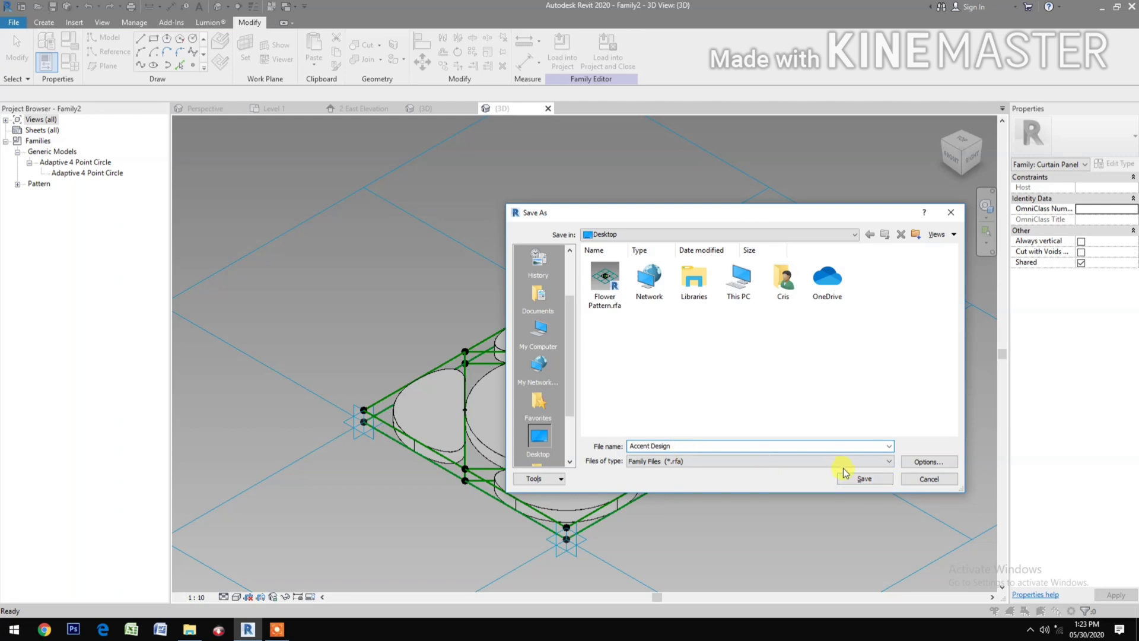
pyautogui.click(863, 479)
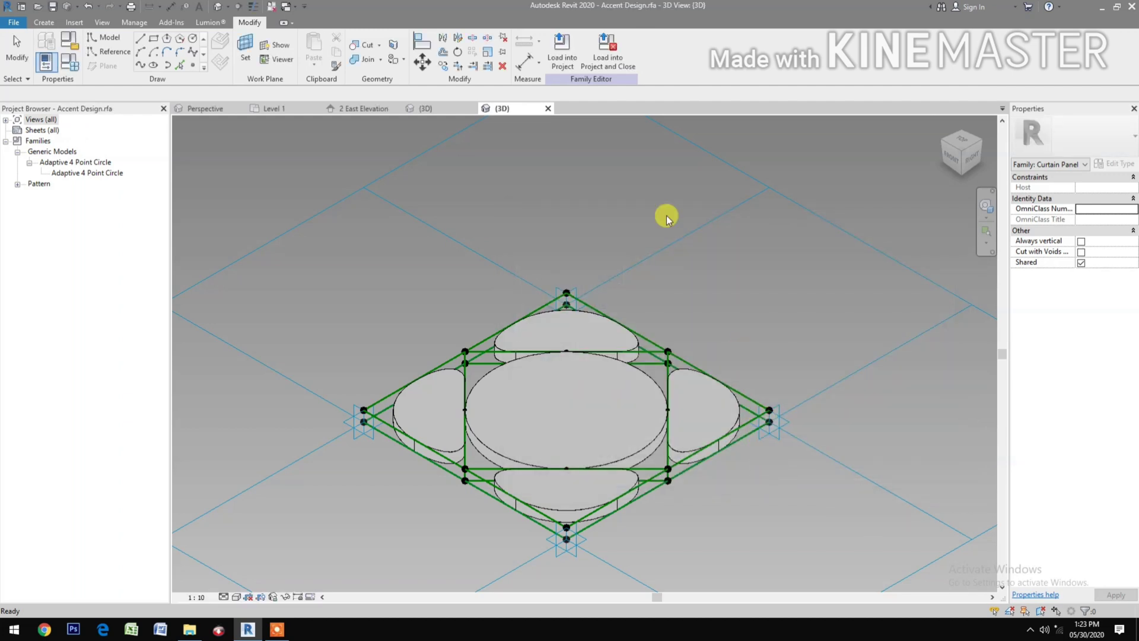
pyautogui.click(604, 68)
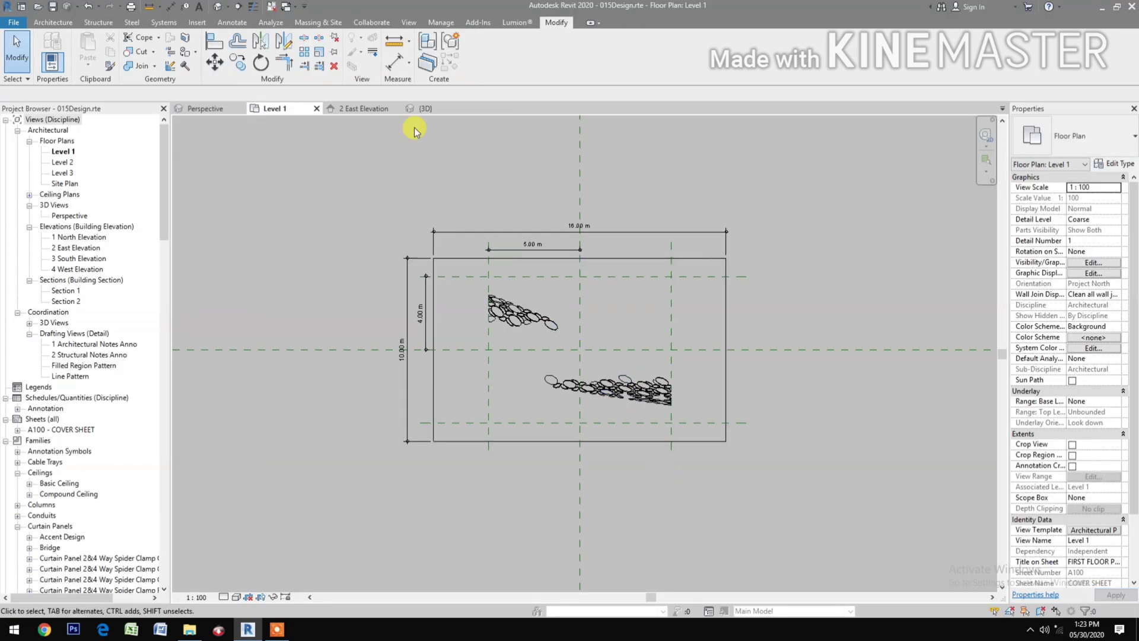
# Start an in-place mass in the project's 3D view, keeping the suggested name
pyautogui.click(433, 113)
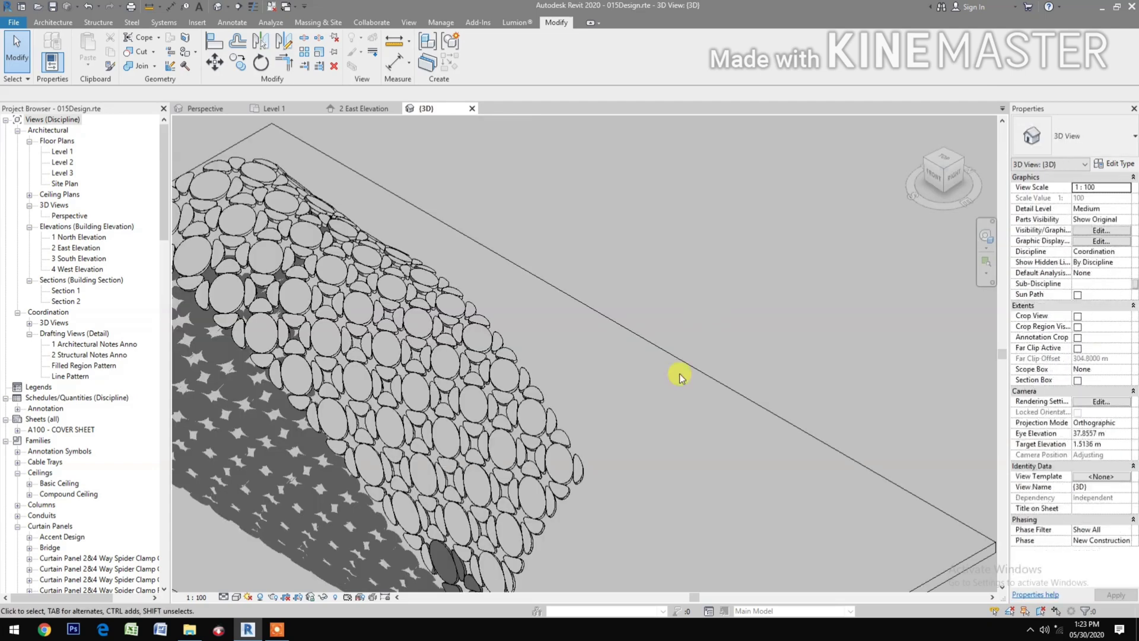
pyautogui.scroll(-2, 599, 416)
pyautogui.moveTo(609, 424); pyautogui.dragTo(643, 399, button='middle')
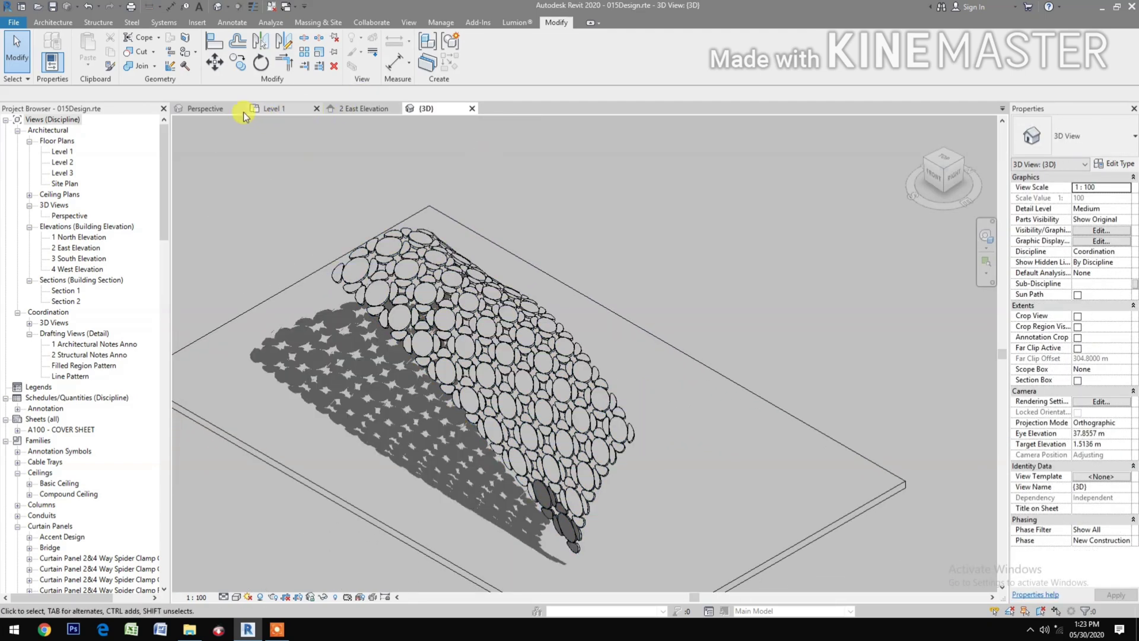
pyautogui.click(313, 22)
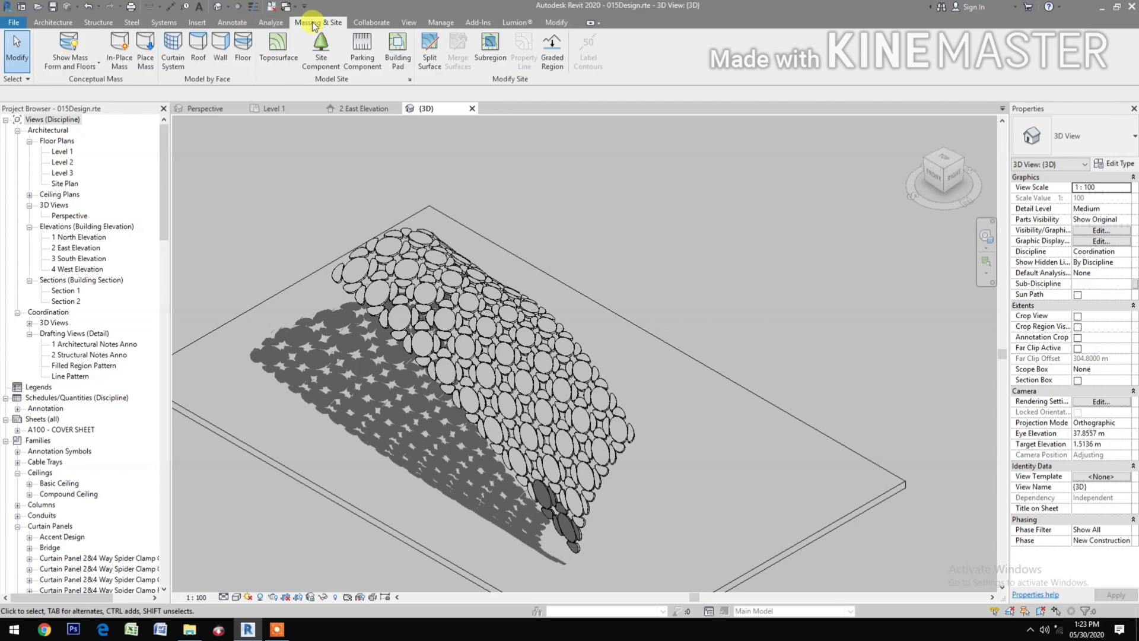
pyautogui.click(120, 50)
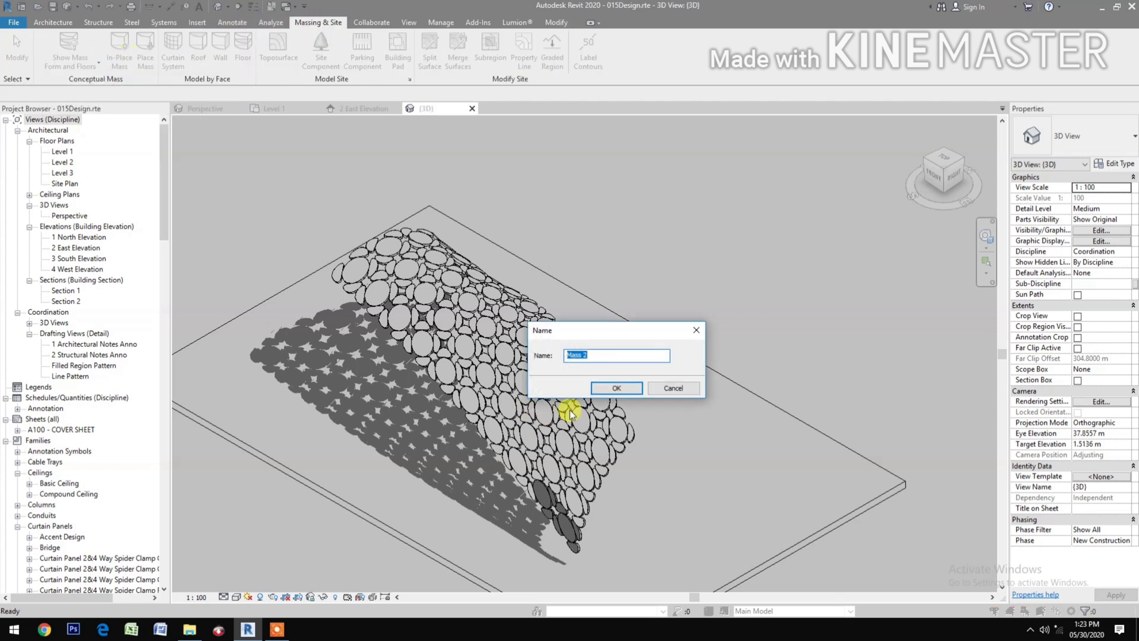
pyautogui.click(617, 390)
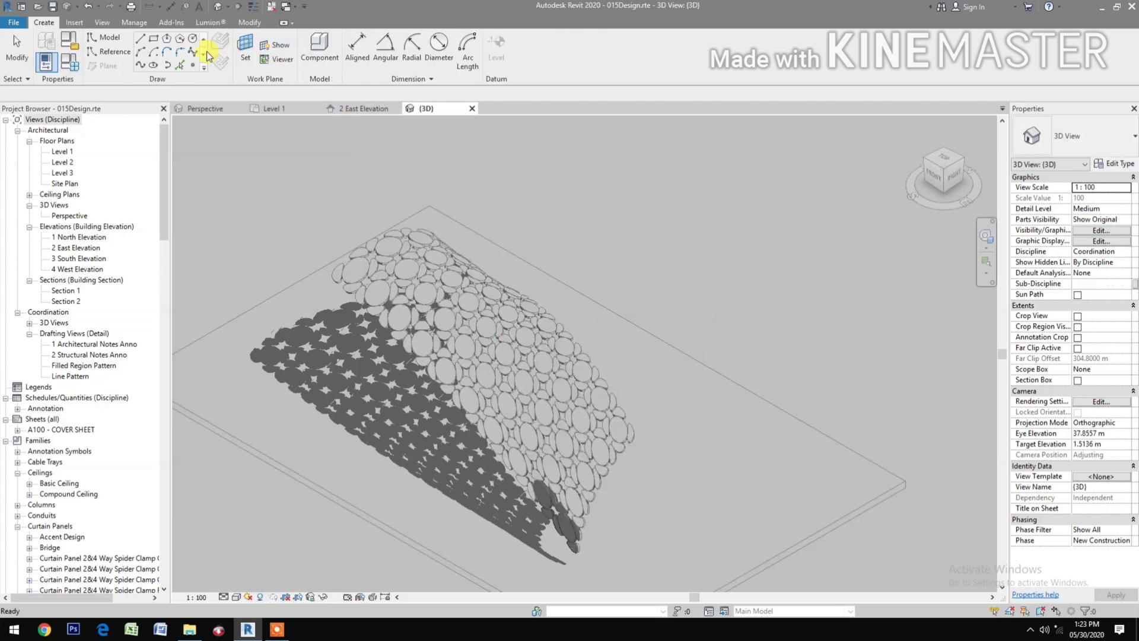
# Draw a straight model line about 4.8 m long on the floor slab beside the curved panel canopy
pyautogui.click(140, 40)
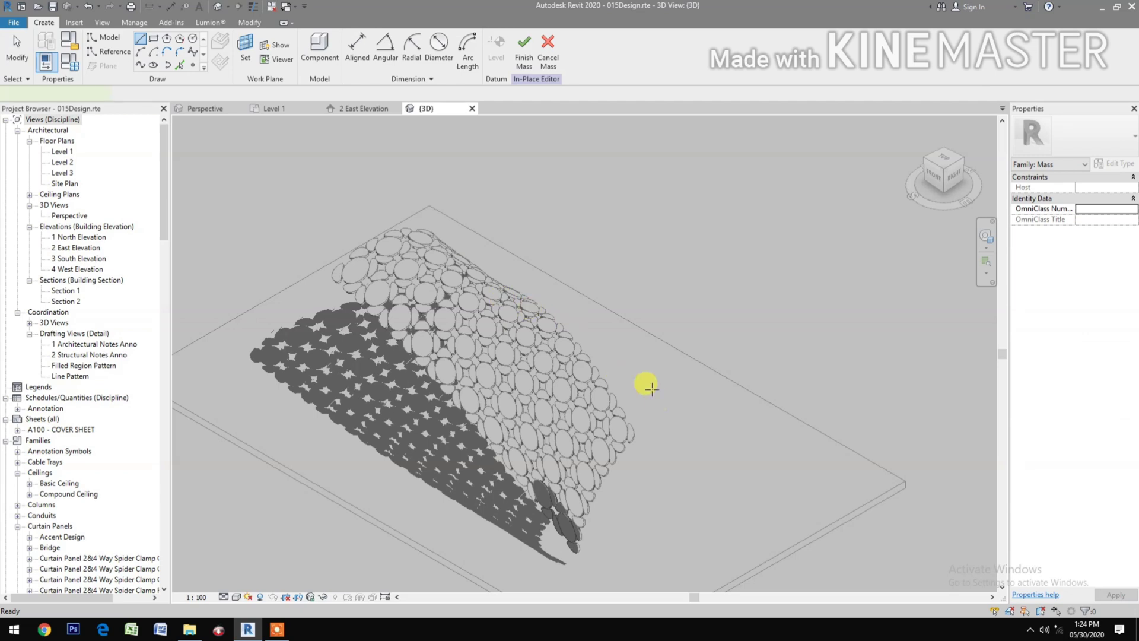
pyautogui.click(621, 375)
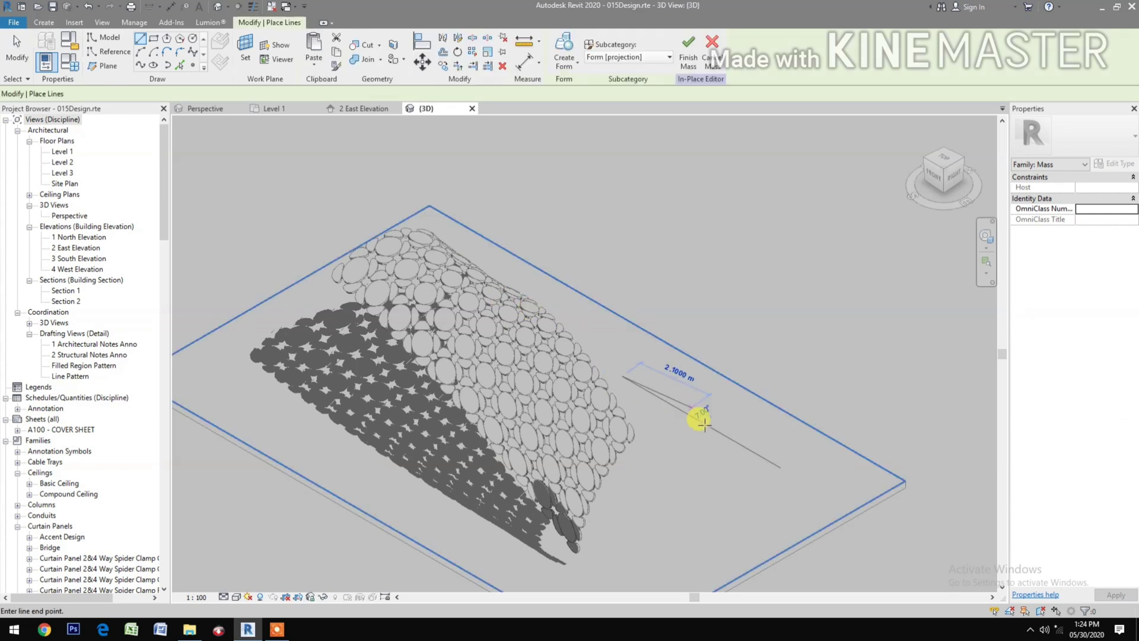
pyautogui.click(765, 452)
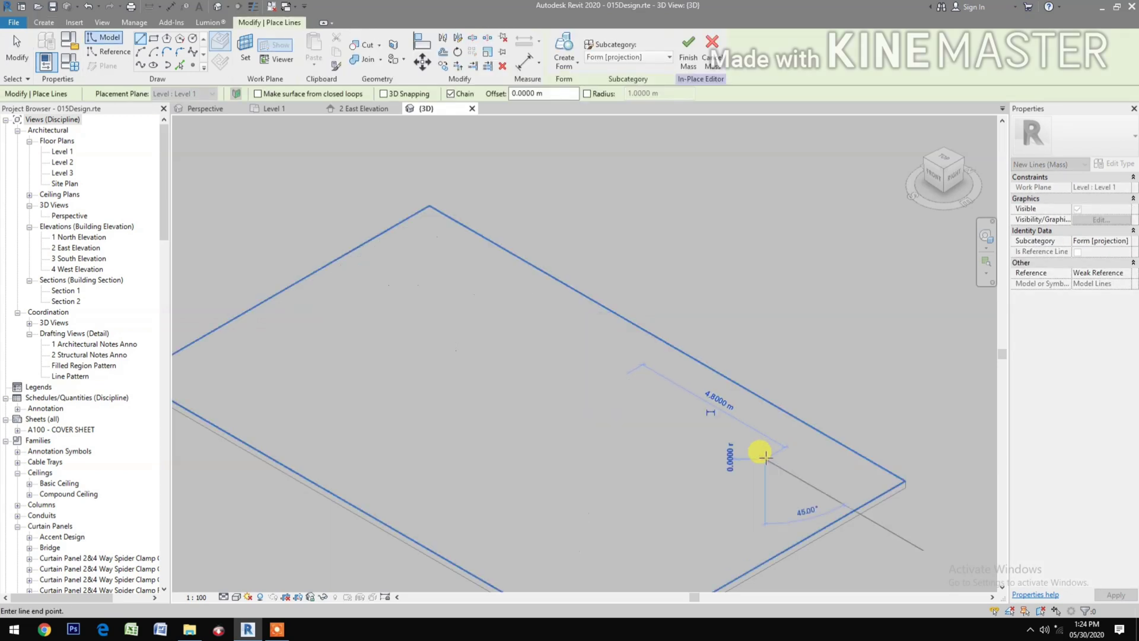
pyautogui.press('Escape')
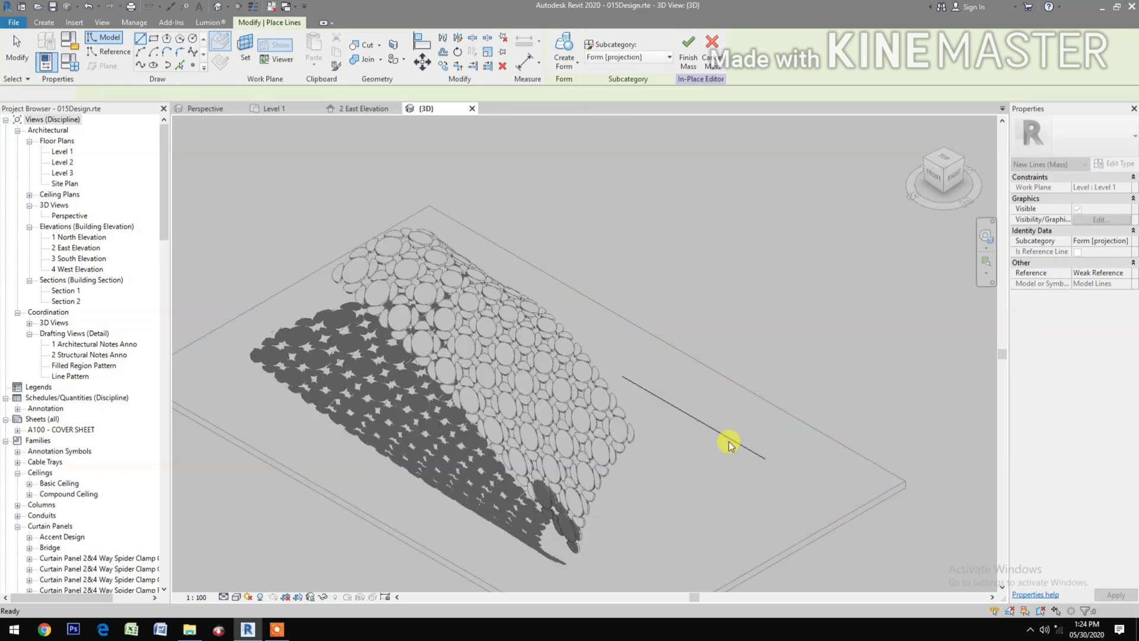
pyautogui.press('Escape')
# Create a vertical surface form from the line and raise its upper edge to a height of about 2.85 m
pyautogui.click(682, 411)
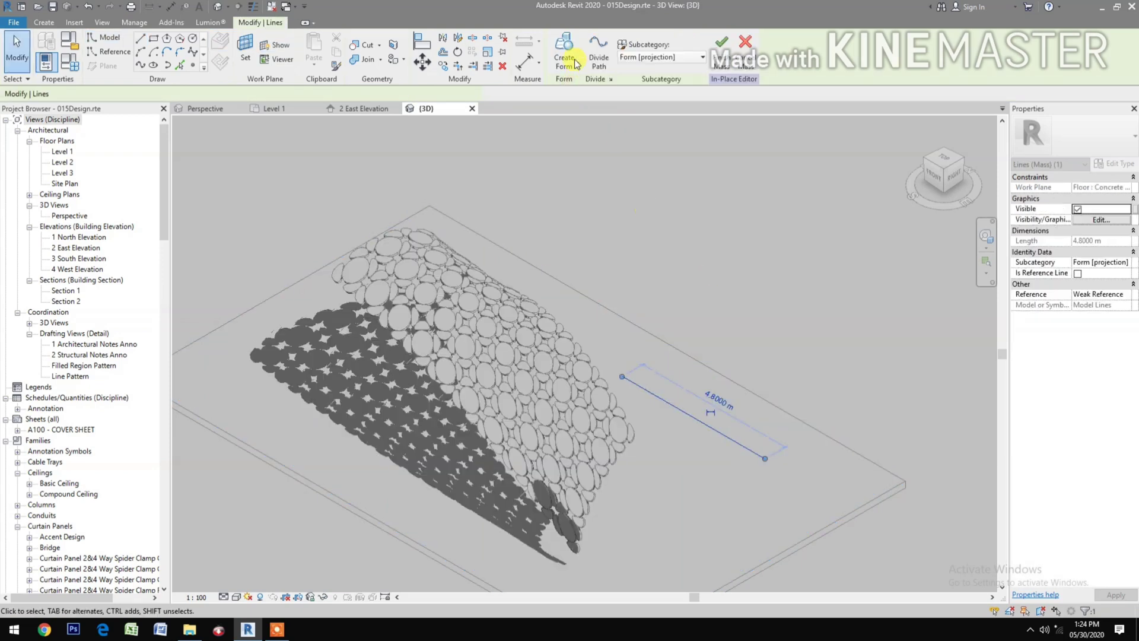
pyautogui.click(564, 54)
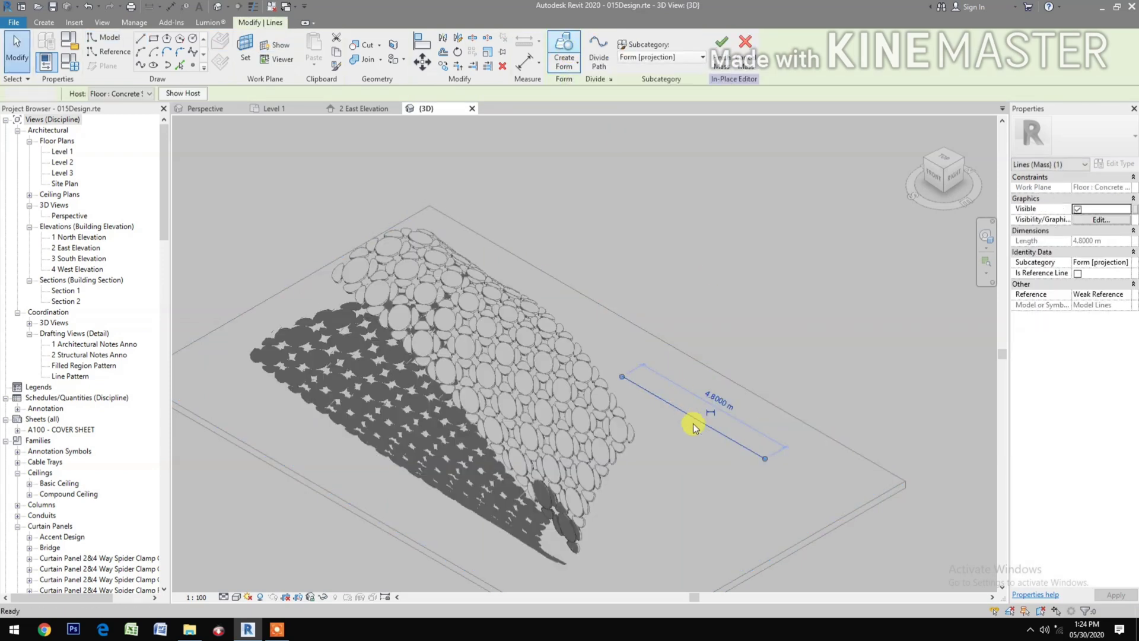
pyautogui.click(692, 422)
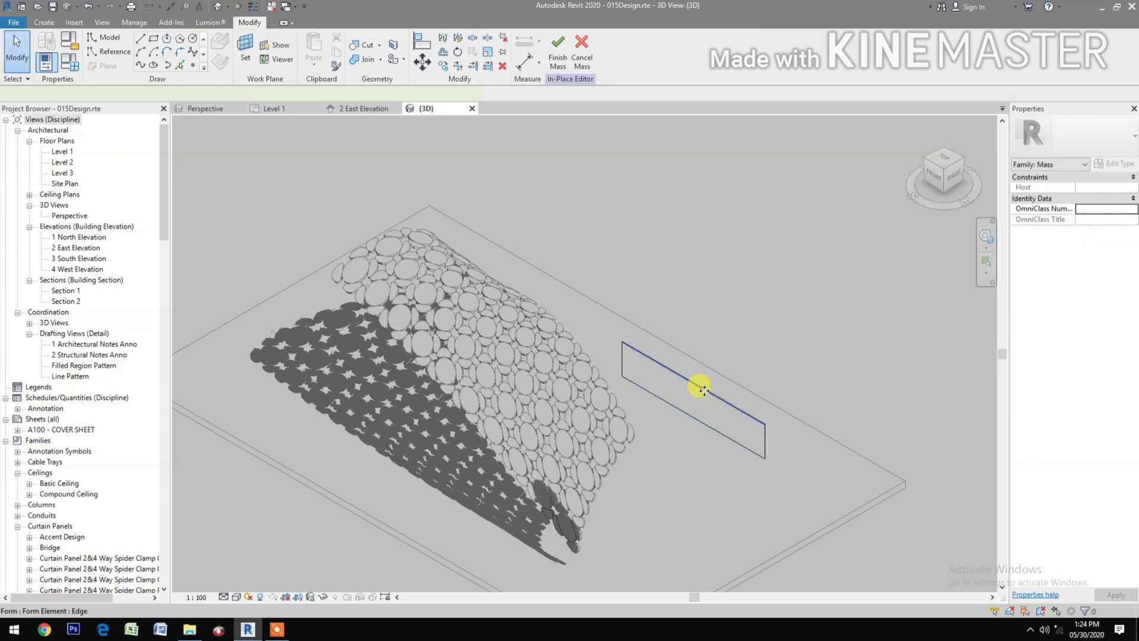
pyautogui.click(703, 389)
pyautogui.moveTo(695, 343); pyautogui.dragTo(701, 290)
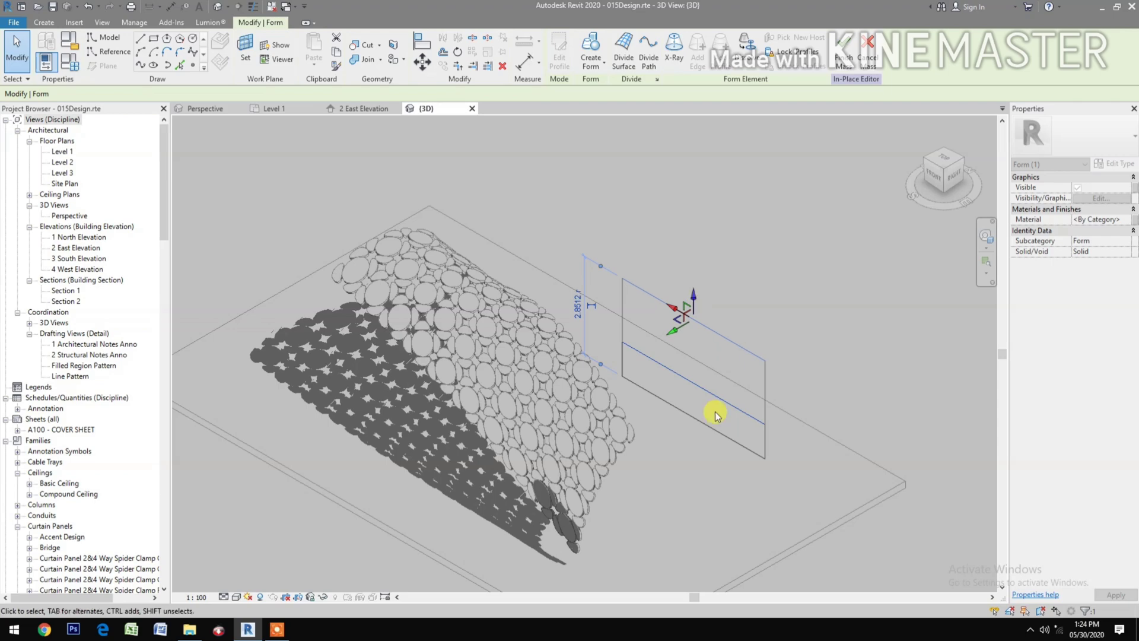
pyautogui.click(724, 481)
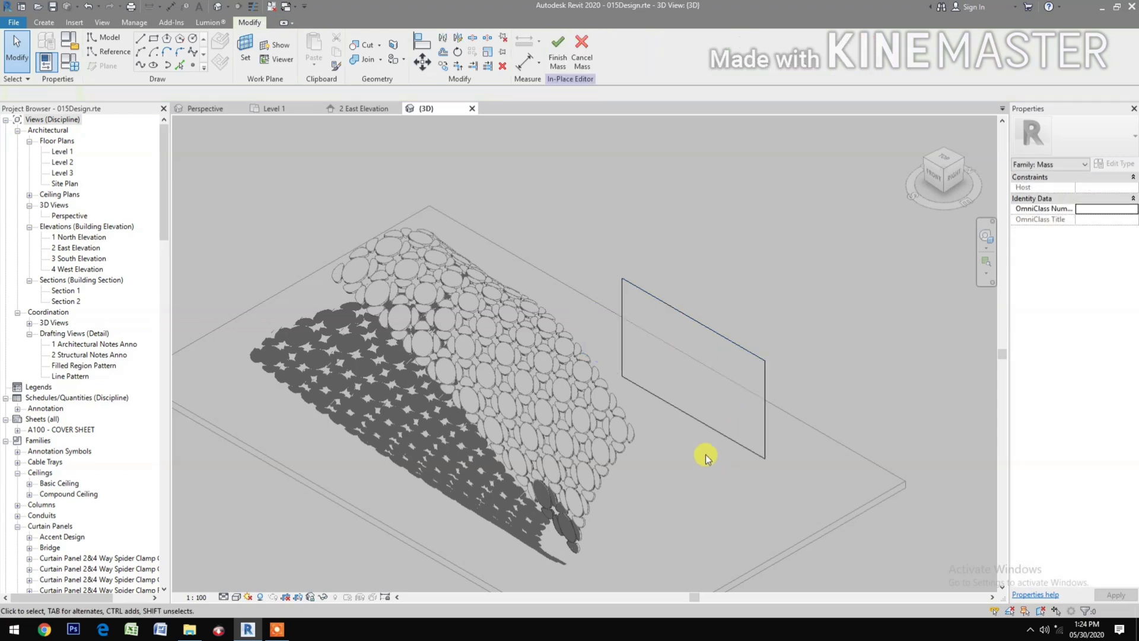
# Select the whole vertical surface form and divide its surface into a UV grid
pyautogui.scroll(3, 706, 454)
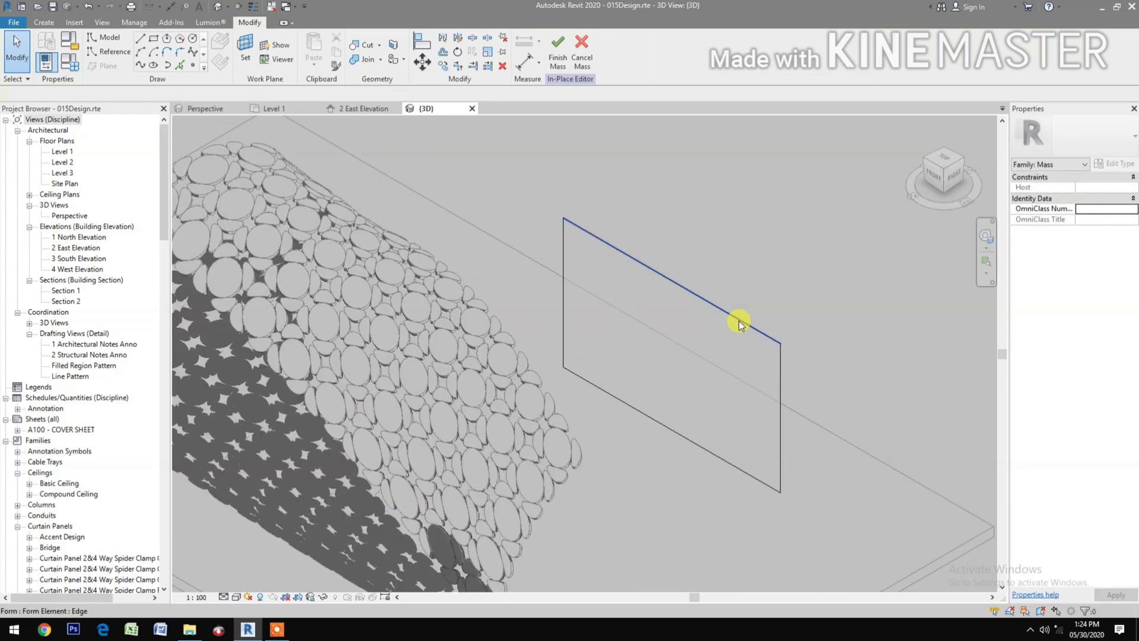
pyautogui.press('Tab')
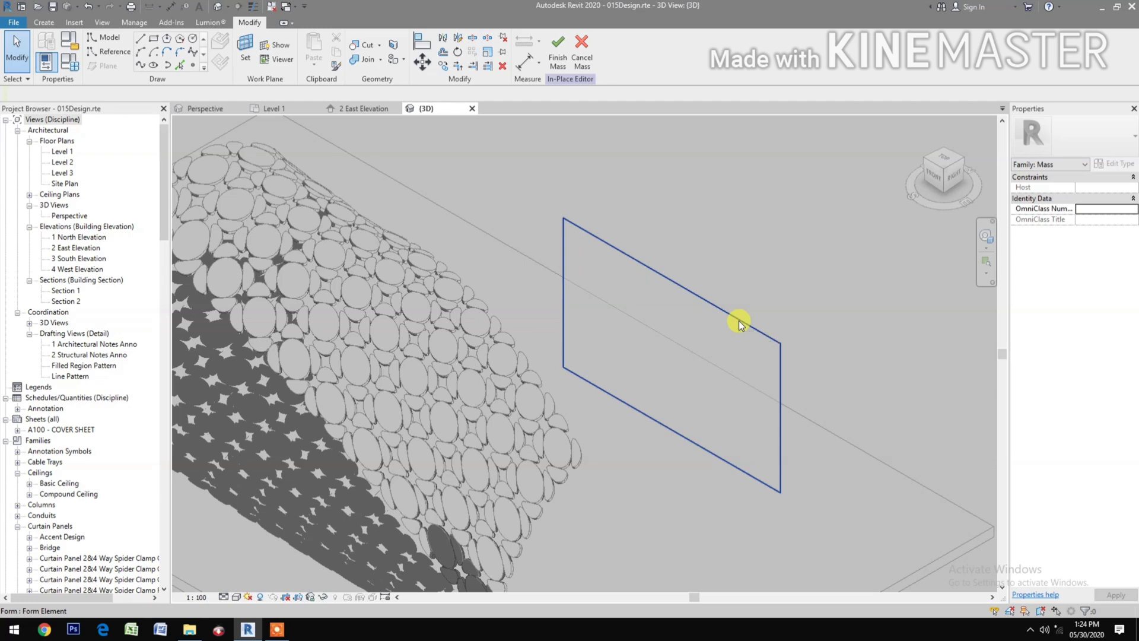
pyautogui.click(738, 321)
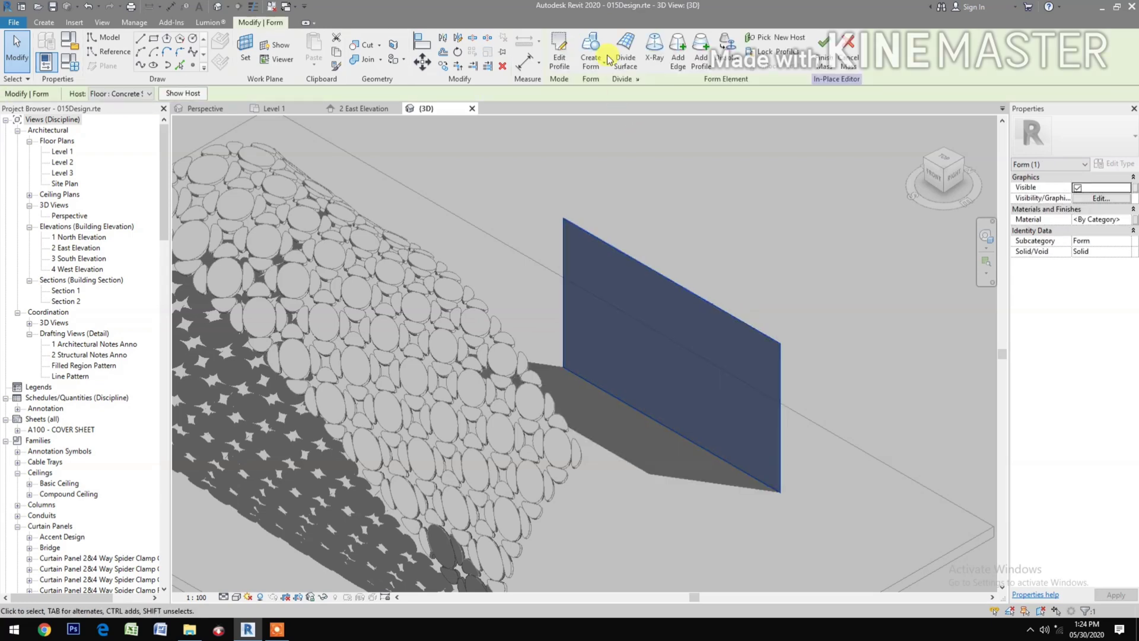
pyautogui.click(626, 56)
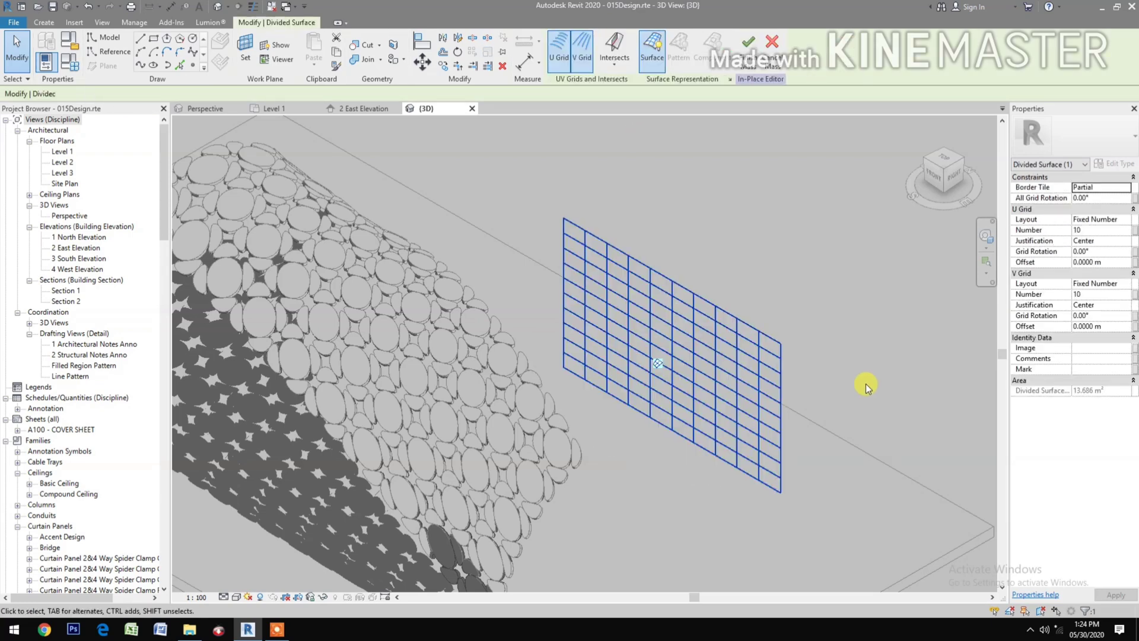
# Set both the U grid and V grid numbers of the divided vertical surface to 6
pyautogui.click(1100, 232)
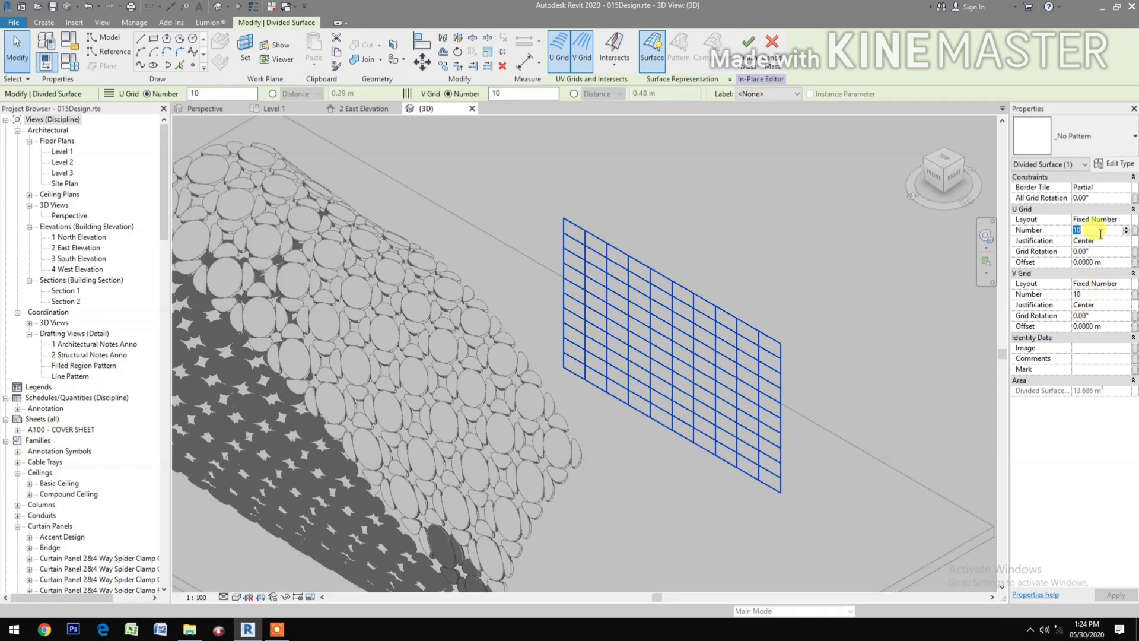
pyautogui.write('6')
pyautogui.click(1100, 293)
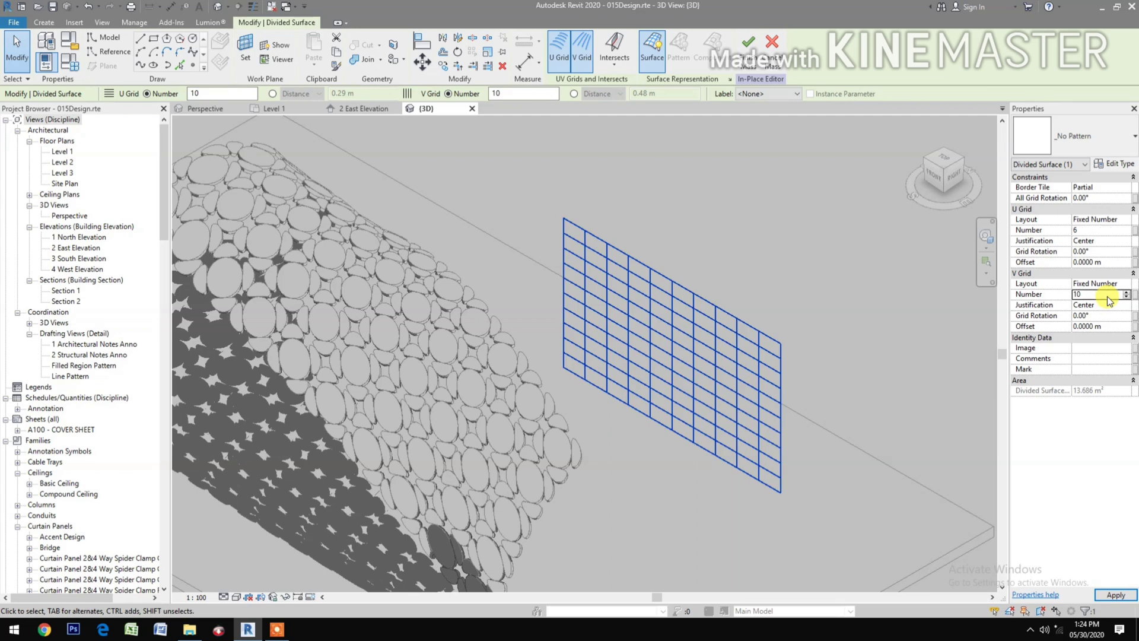
pyautogui.write('6')
pyautogui.click(869, 355)
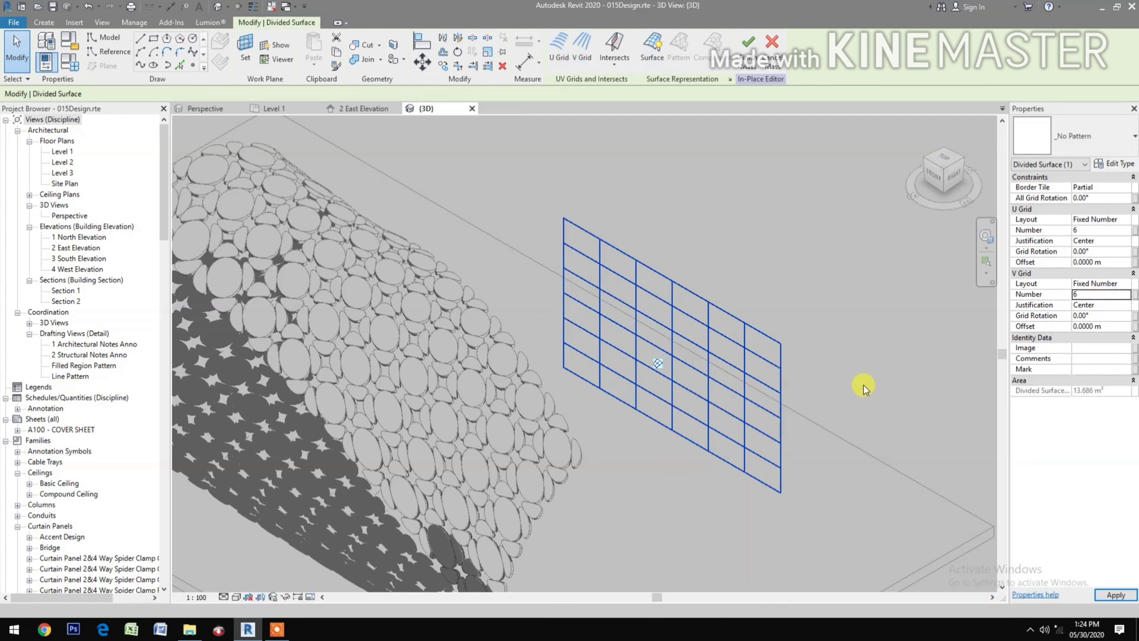
# Apply the Accent Design curtain panel to the divided vertical surface and inspect the panelled wall up close
pyautogui.click(1079, 141)
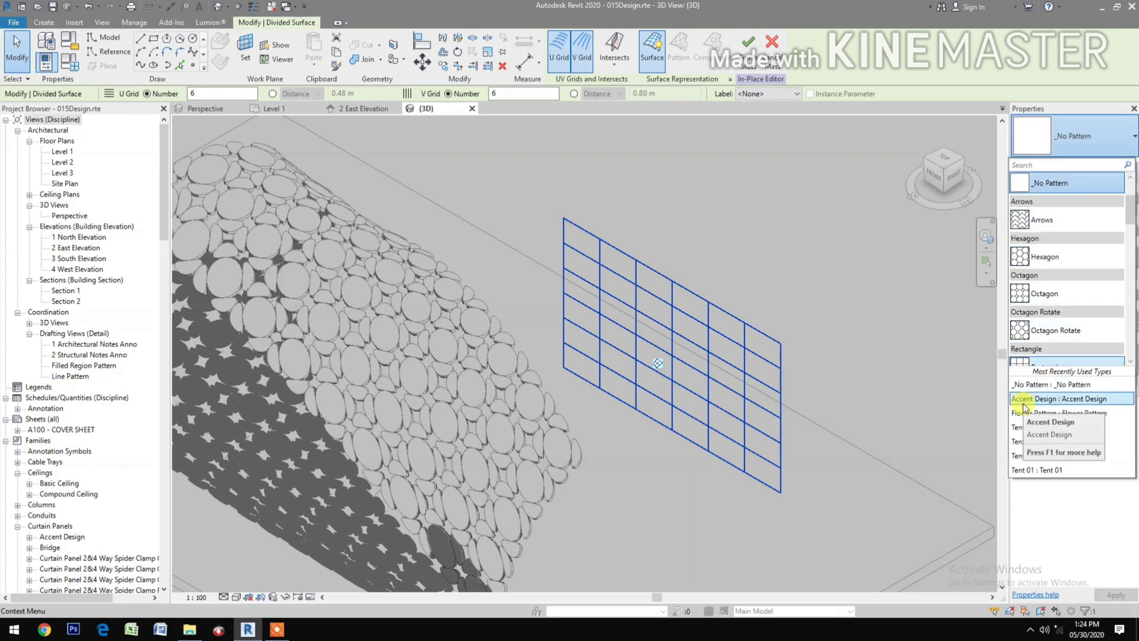
pyautogui.click(906, 437)
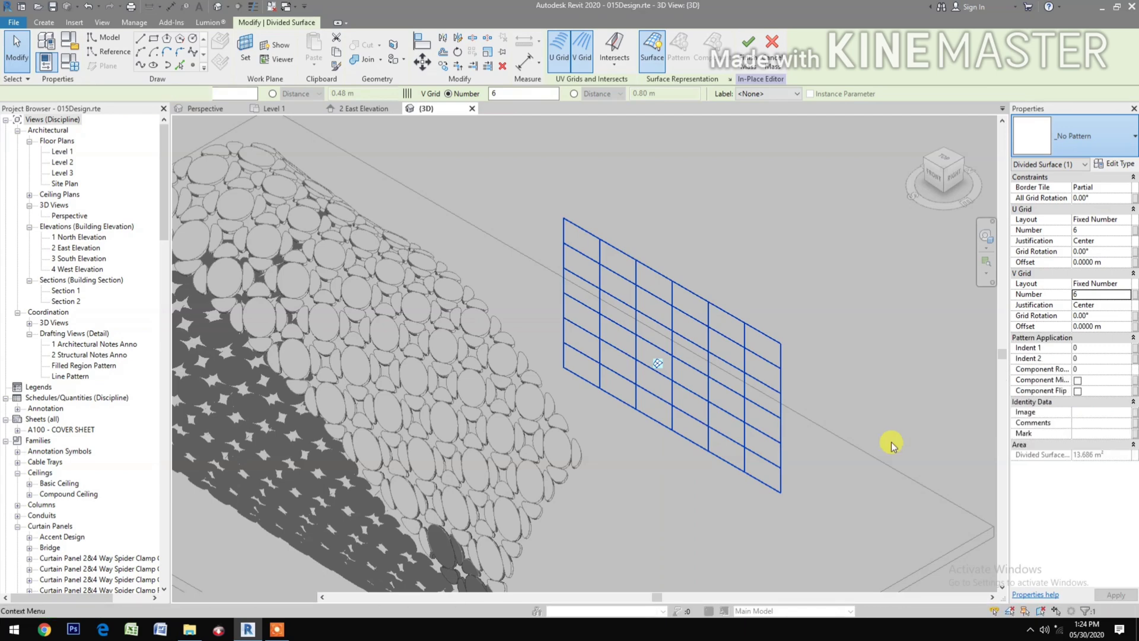
pyautogui.click(899, 421)
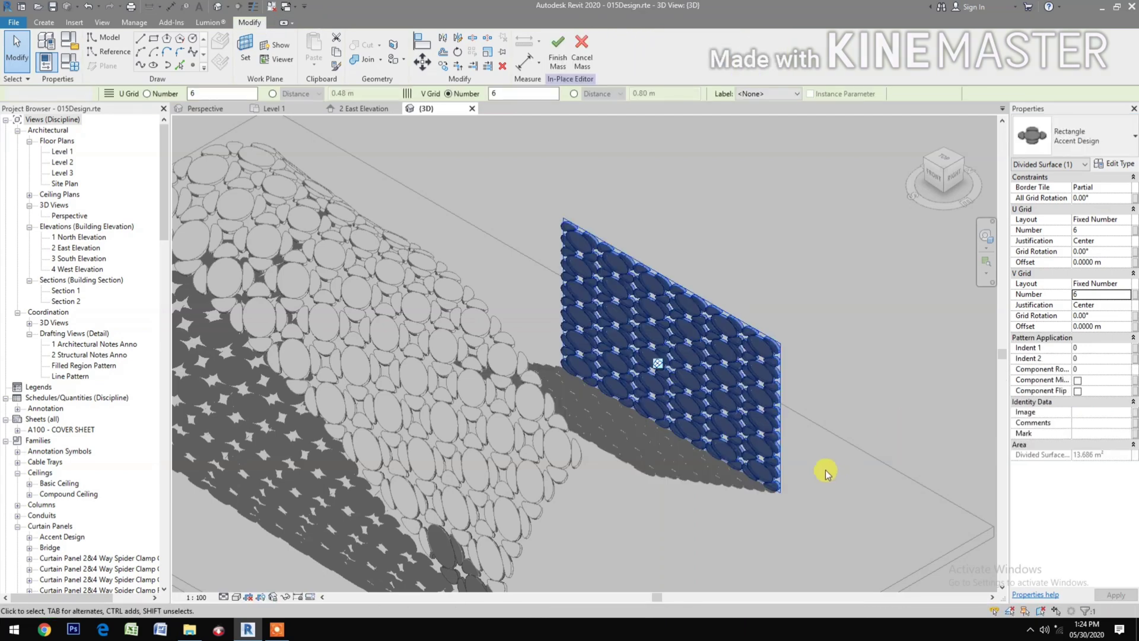
pyautogui.scroll(3, 732, 356)
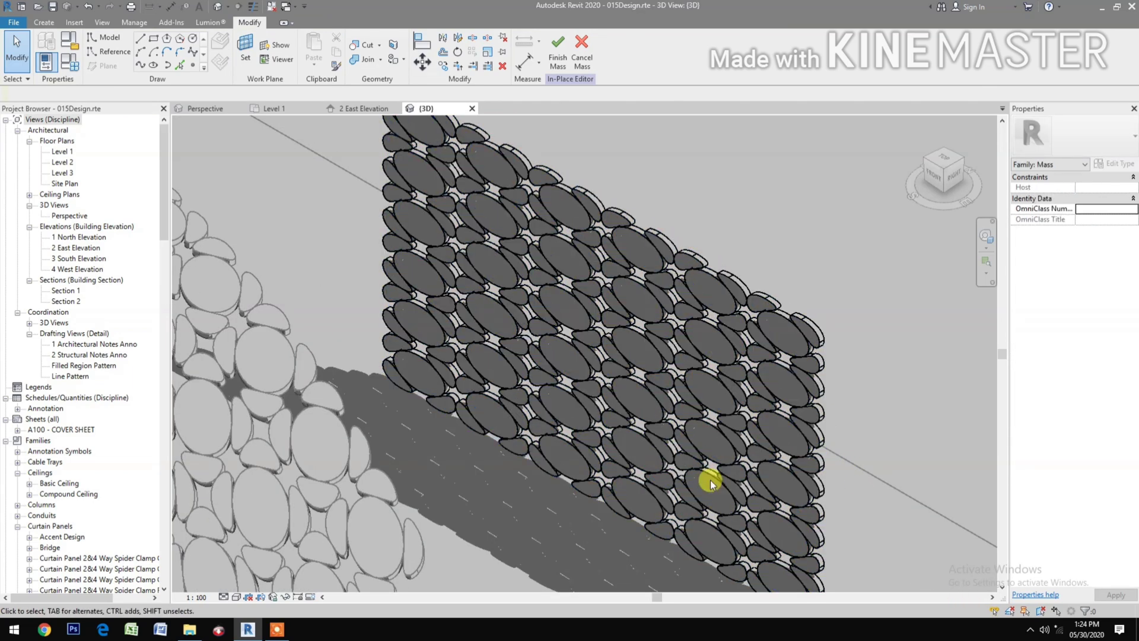
pyautogui.keyDown('shift'); pyautogui.moveTo(496, 564); pyautogui.dragTo(500, 566, button='middle'); pyautogui.keyUp('shift')
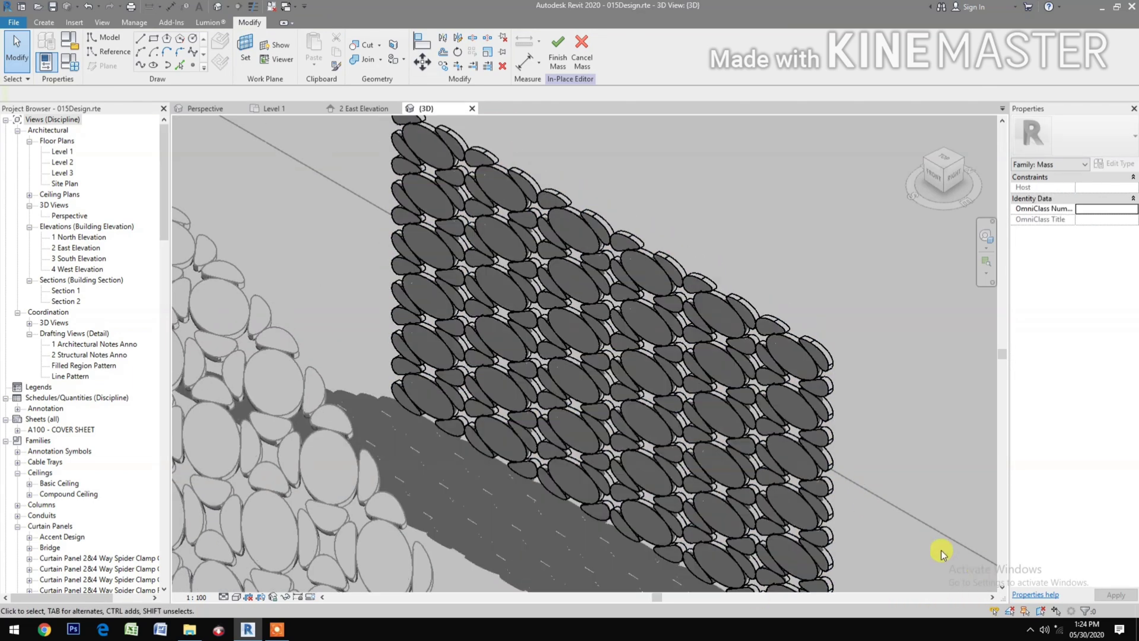